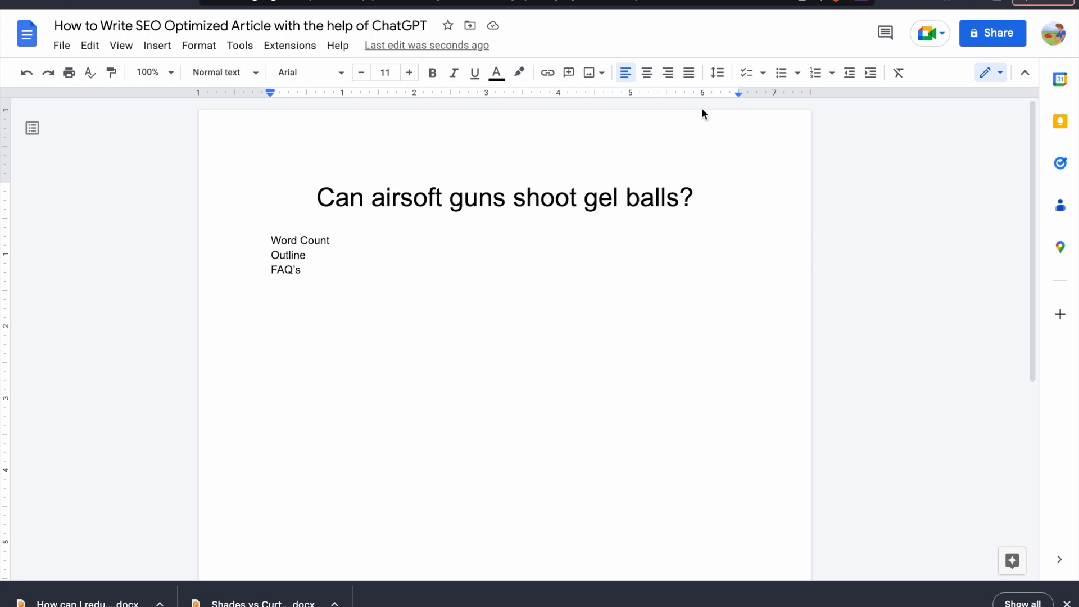
Add a "Keywords" line between "Word Count" and "Outline" in the list below the title
key("Return")
type("Keywords")
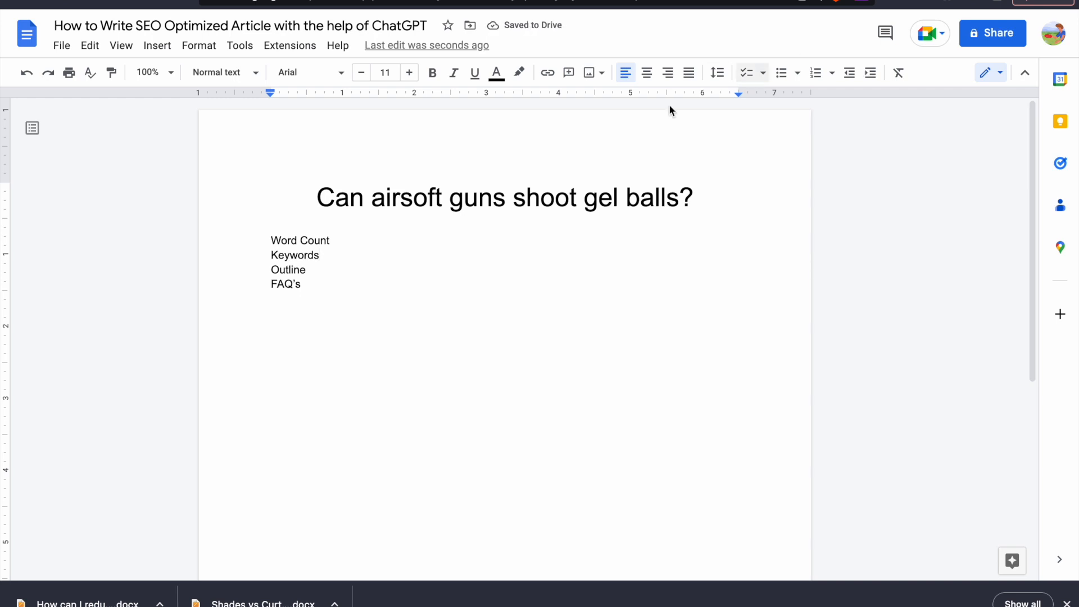
triple_click(528, 200)
key("super+c")
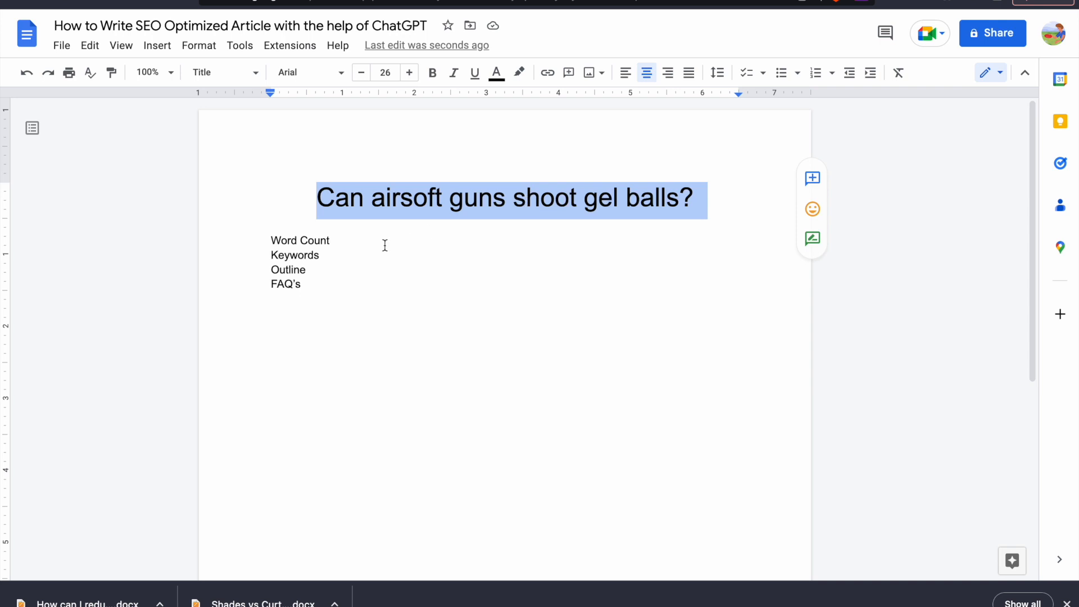
left_click(315, 288)
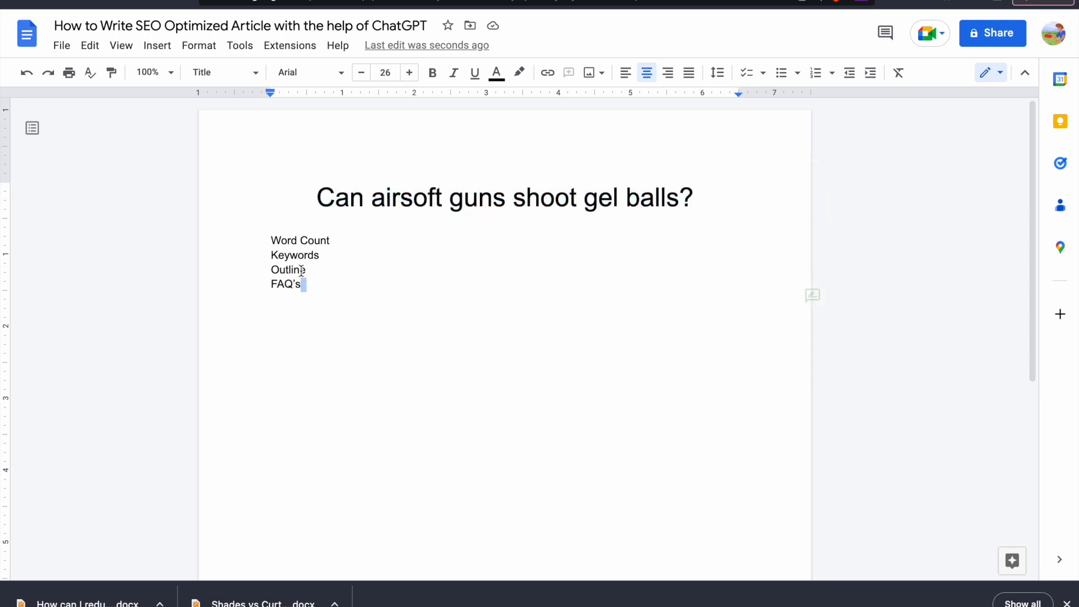
key("shift+Up")
key("shift+Up")
key("shift+Up")
key("shift+Up")
left_click(315, 290)
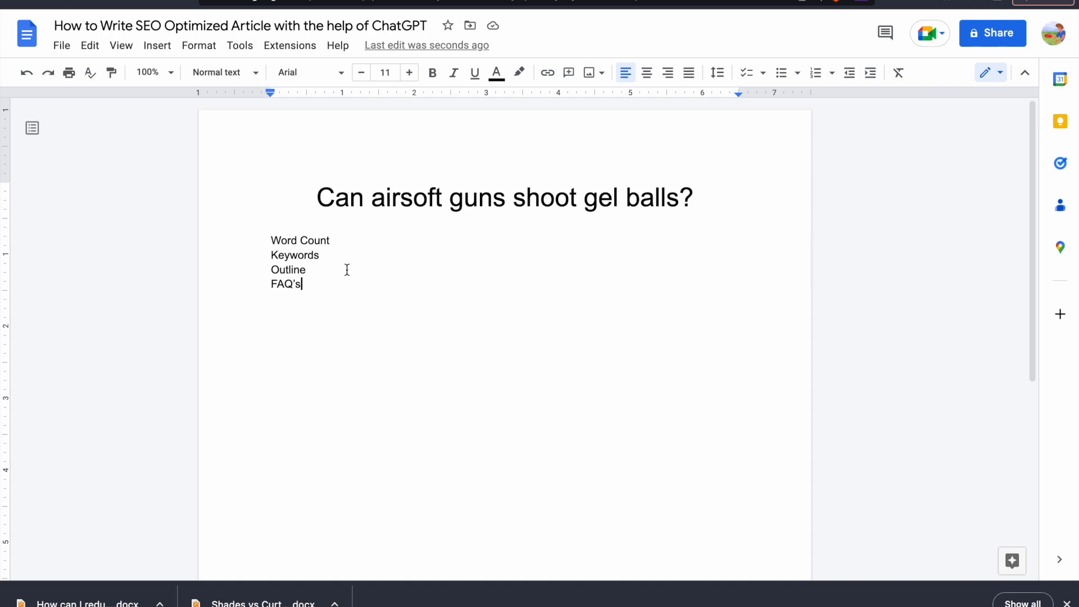
Copy the article title, switch to the web browser and open Google's US homepage through a search for "google us"
triple_click(405, 203)
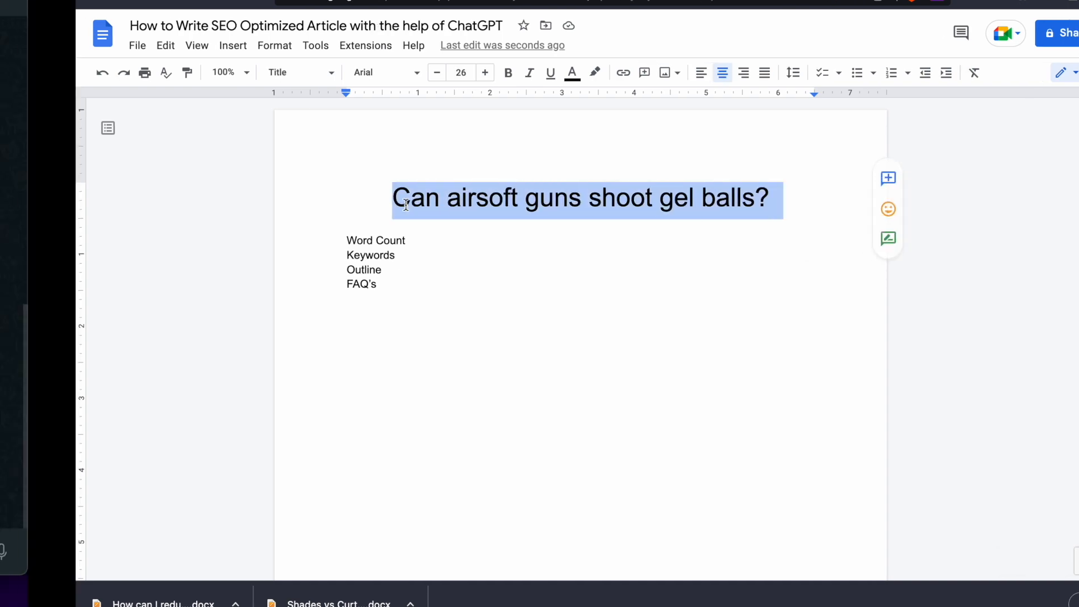
key("ctrl+Right")
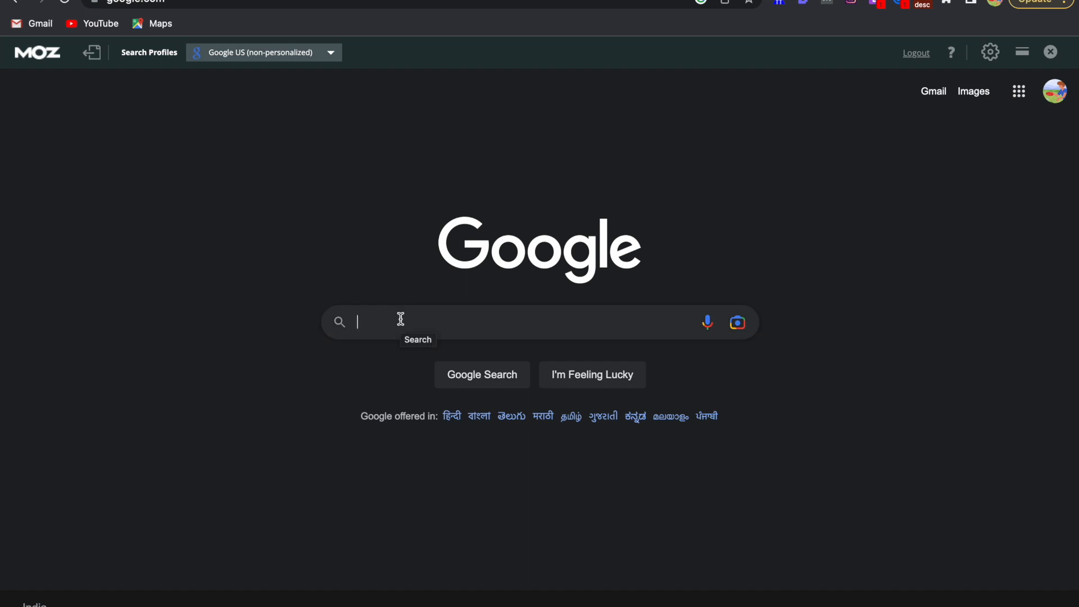
type("goo")
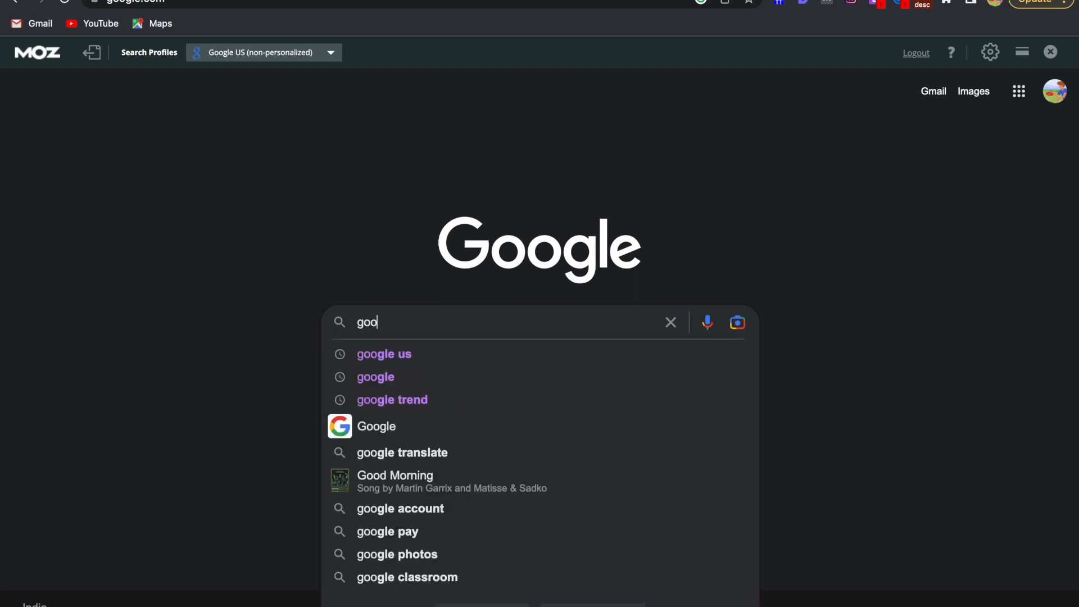
type("gle us")
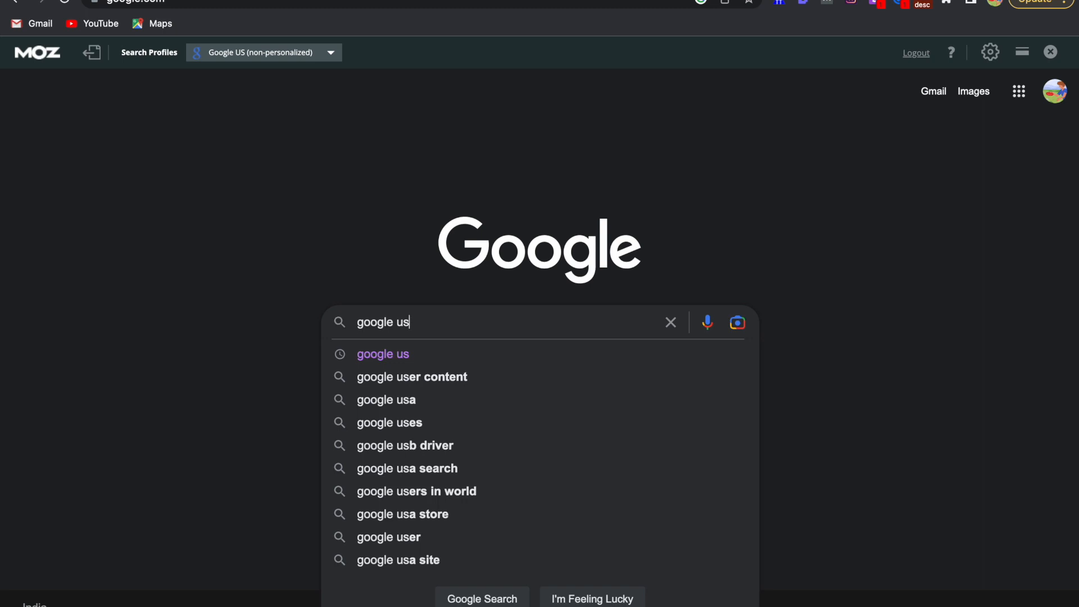
key("Return")
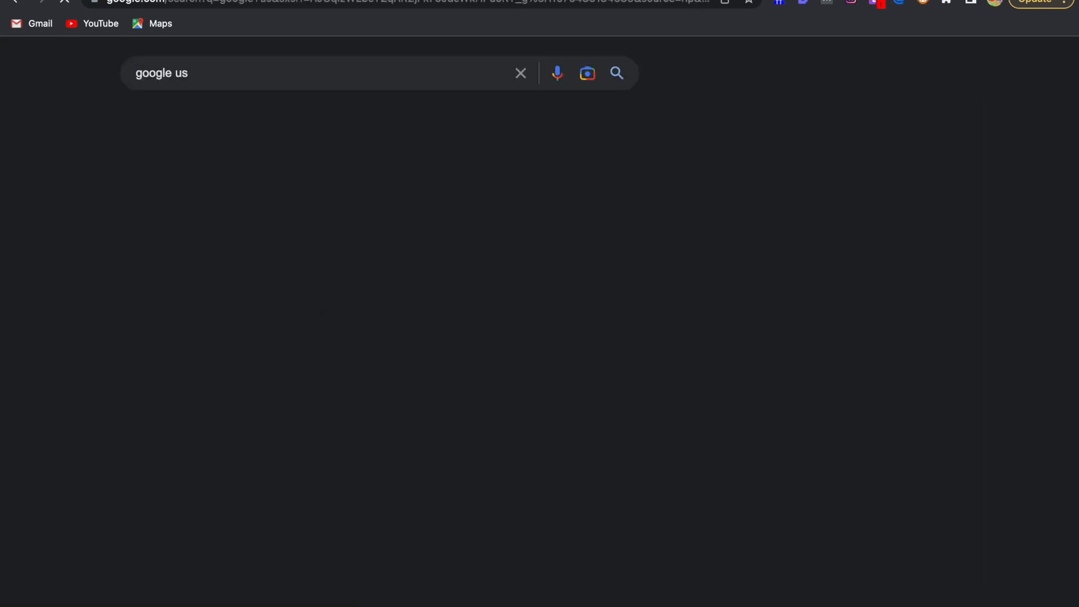
left_click(177, 276)
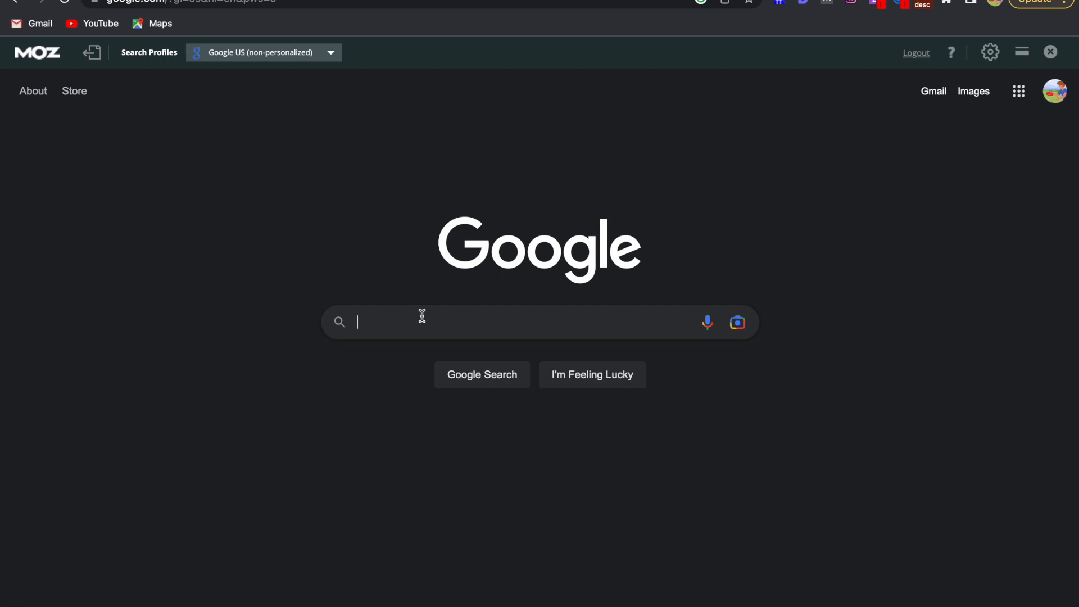
Search Google US for "Can airsoft guns shoot gel balls?" and look over the featured snippet, related questions, keyword ideas and results
key("super+v")
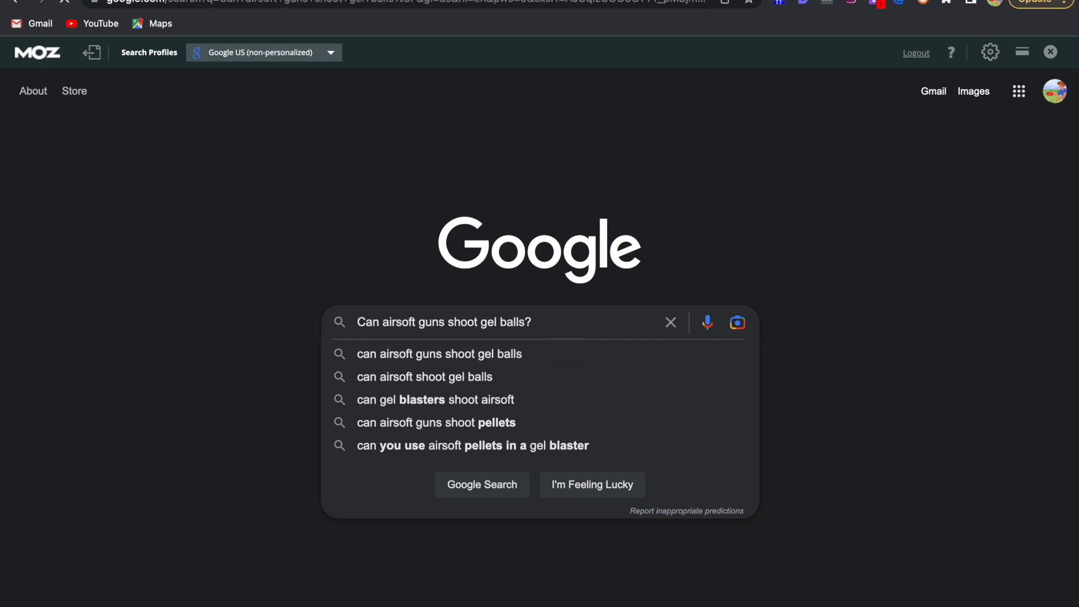
key("Return")
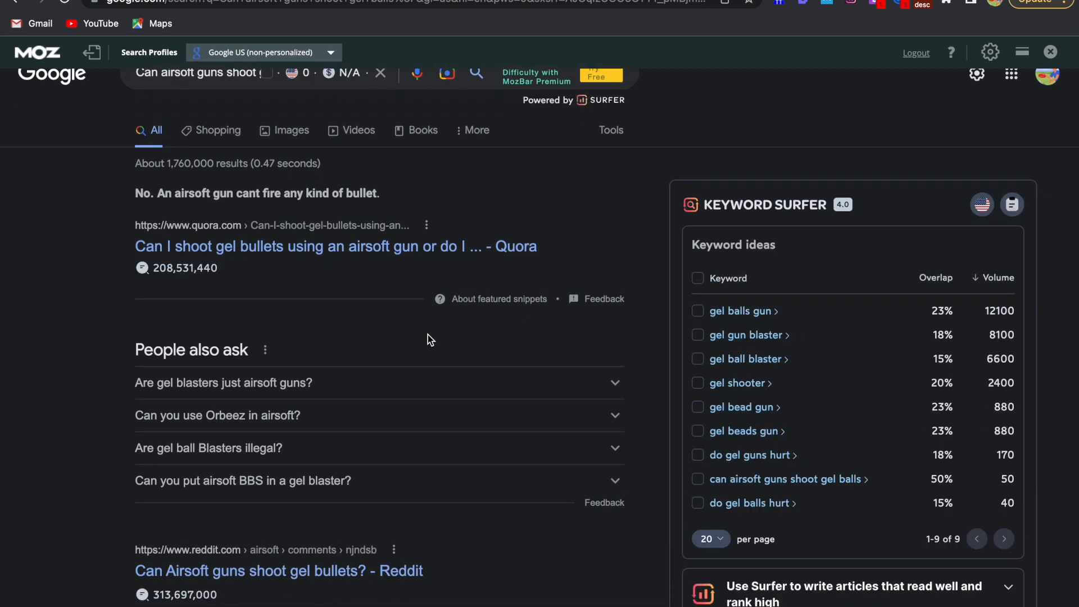
scroll(427, 335, "down", 1)
scroll(428, 339, "down", 1)
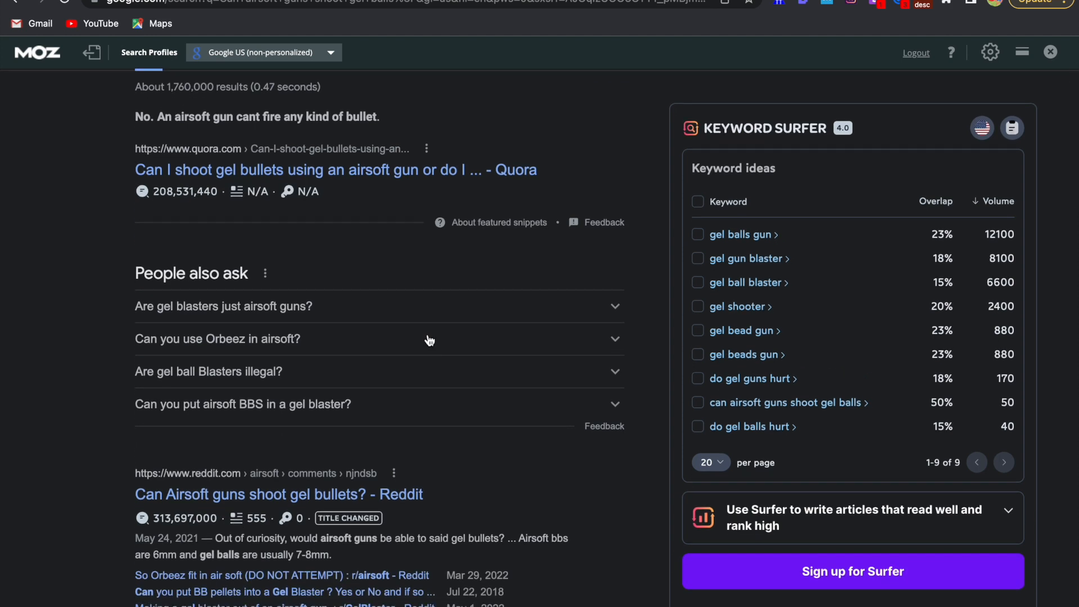
scroll(430, 340, "down", 1)
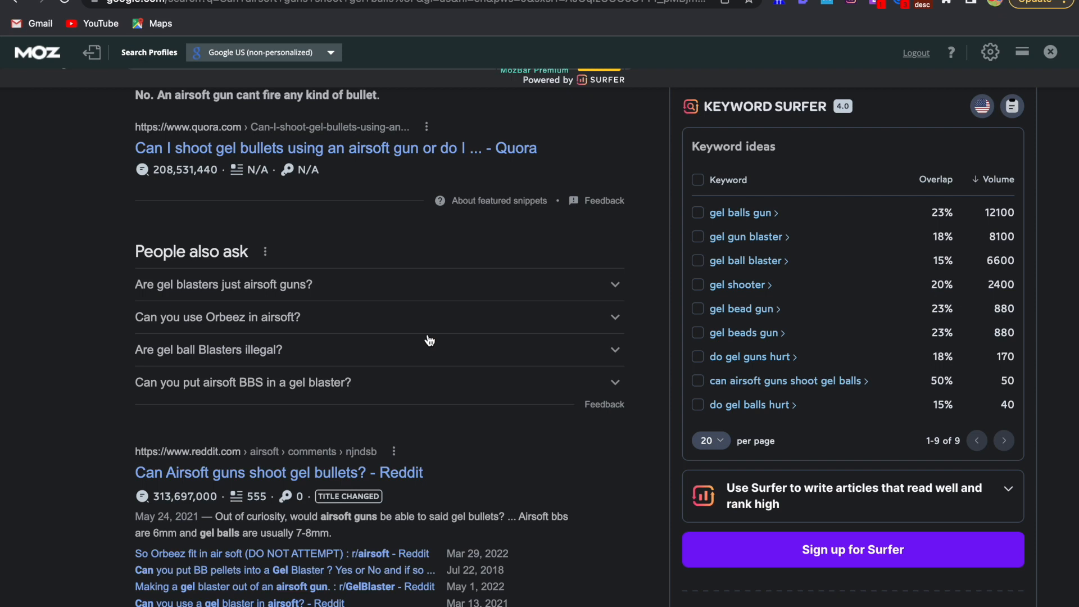
scroll(430, 340, "up", 2)
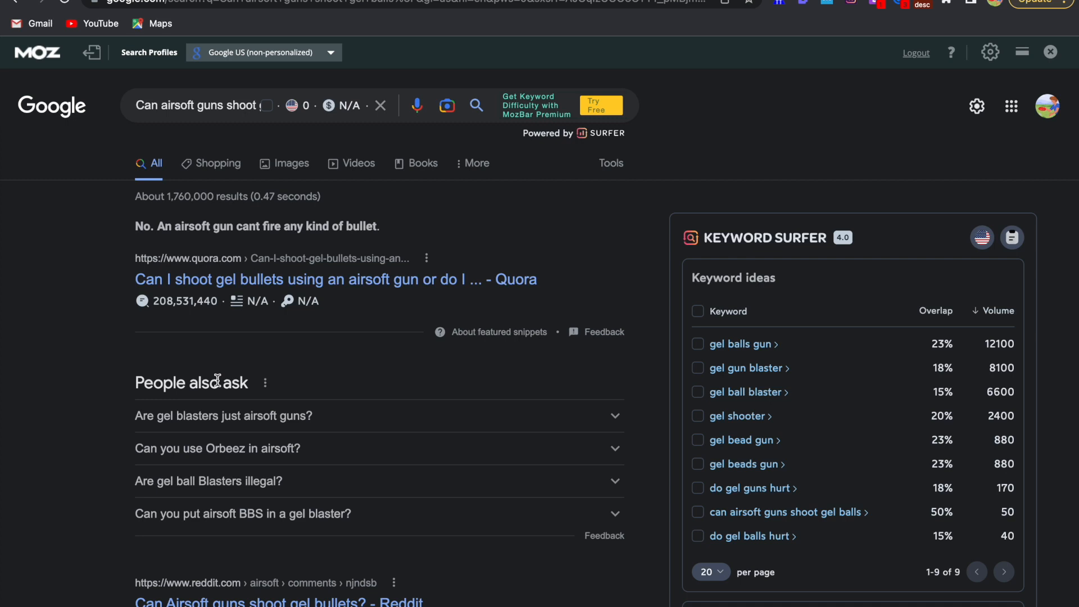
scroll(218, 381, "down", 1)
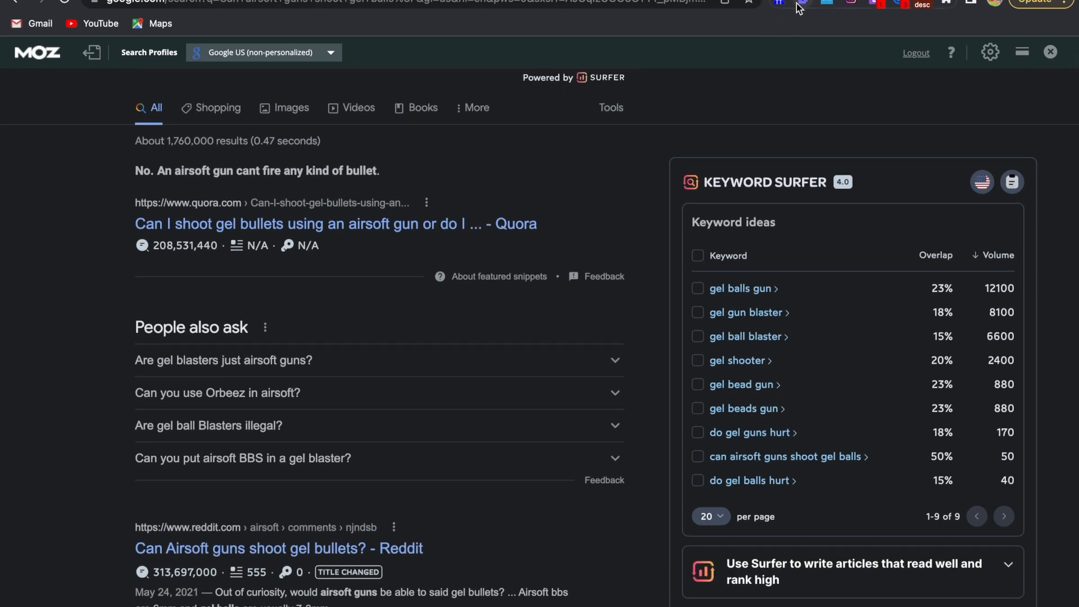
scroll(832, 152, "up", 1)
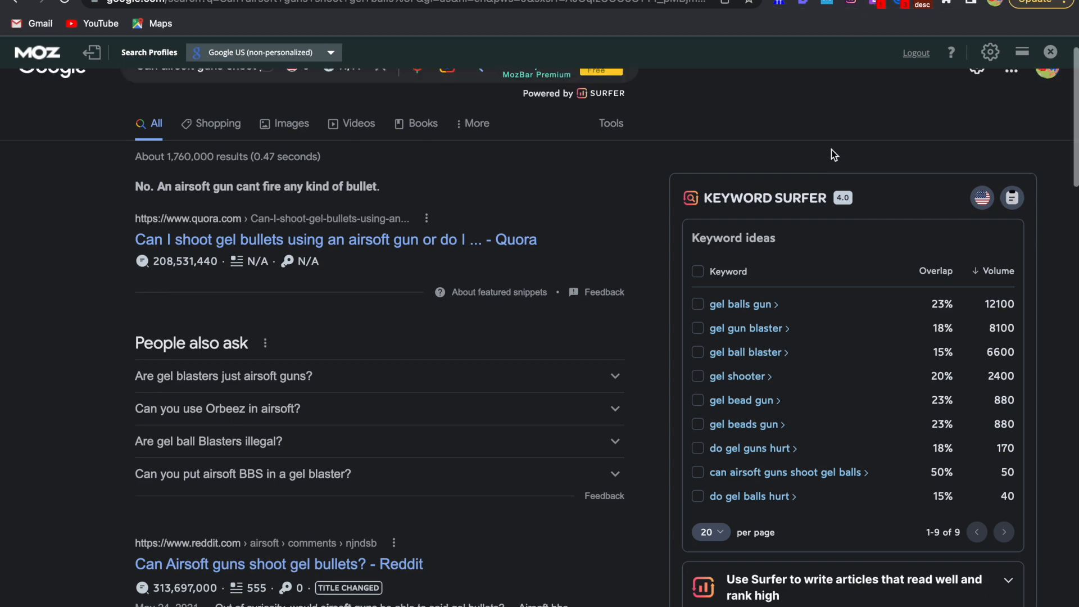
scroll(831, 150, "up", 1)
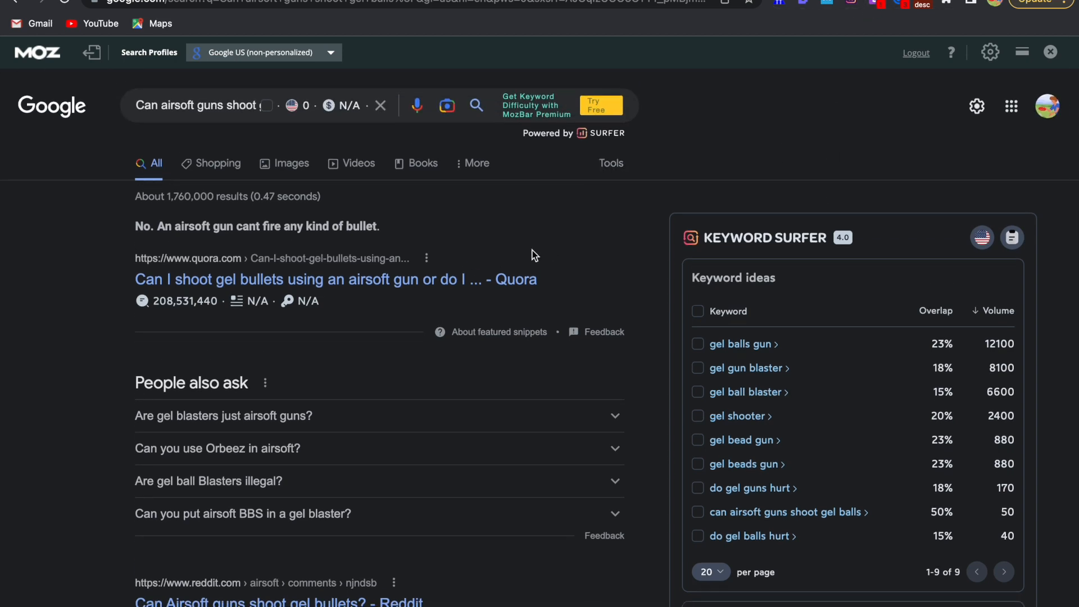
scroll(533, 256, "down", 8)
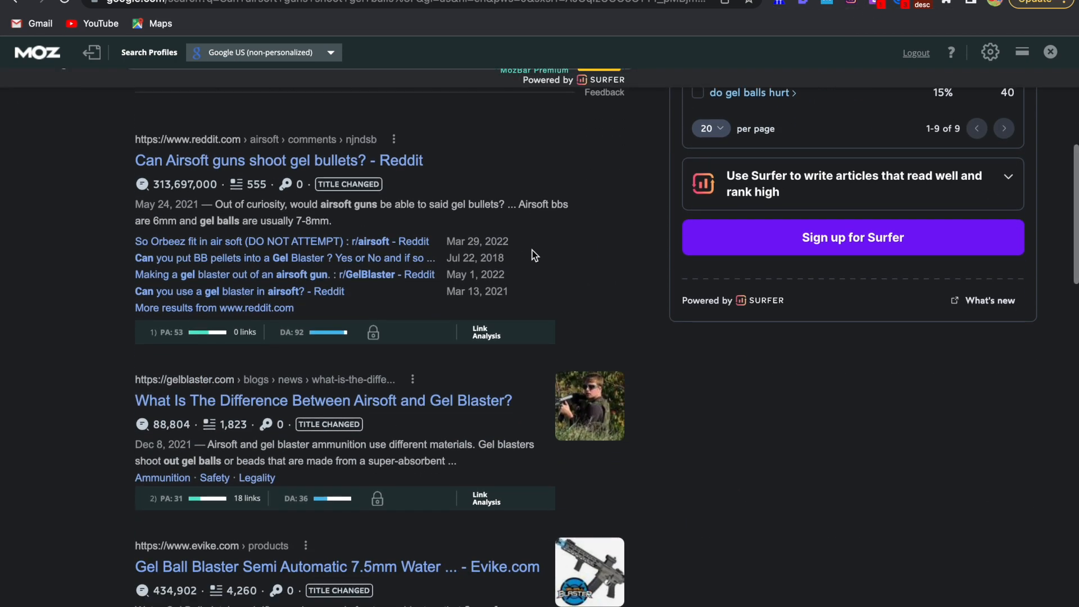
scroll(534, 256, "down", 1)
scroll(533, 255, "up", 9)
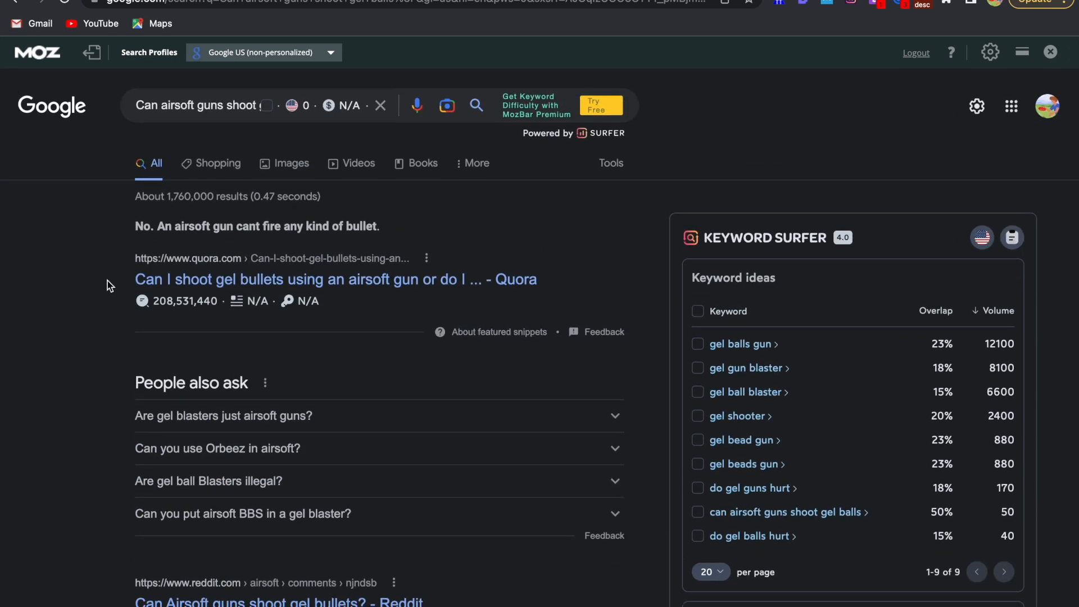
Check how closely the titles of the Quora, Reddit, gelblaster.com and Evike.com results match the searched question
left_click_drag(98, 278, 228, 290)
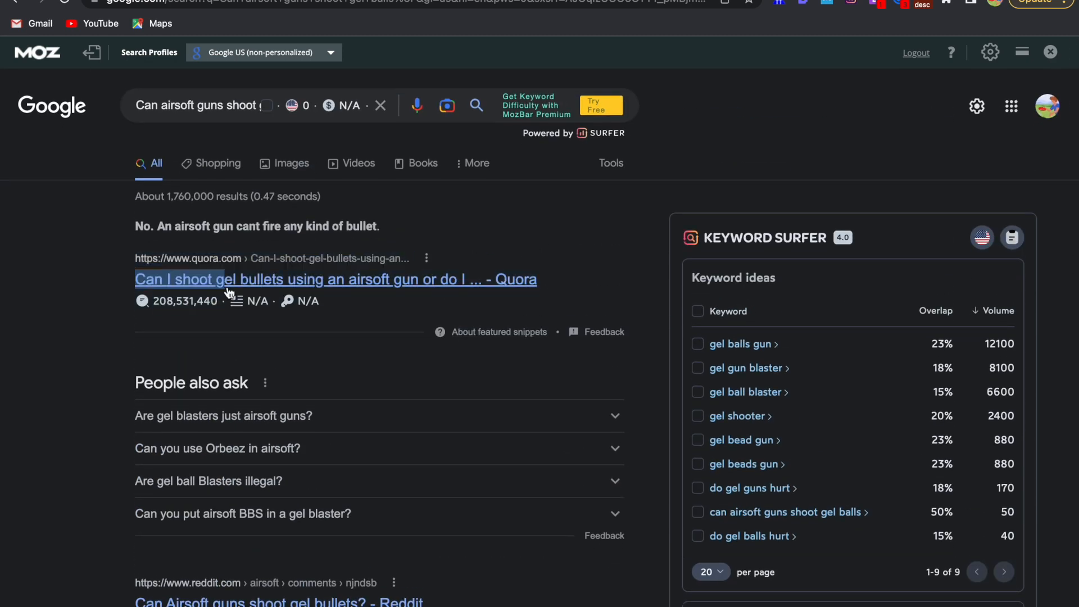
left_click(100, 308)
scroll(100, 311, "down", 3)
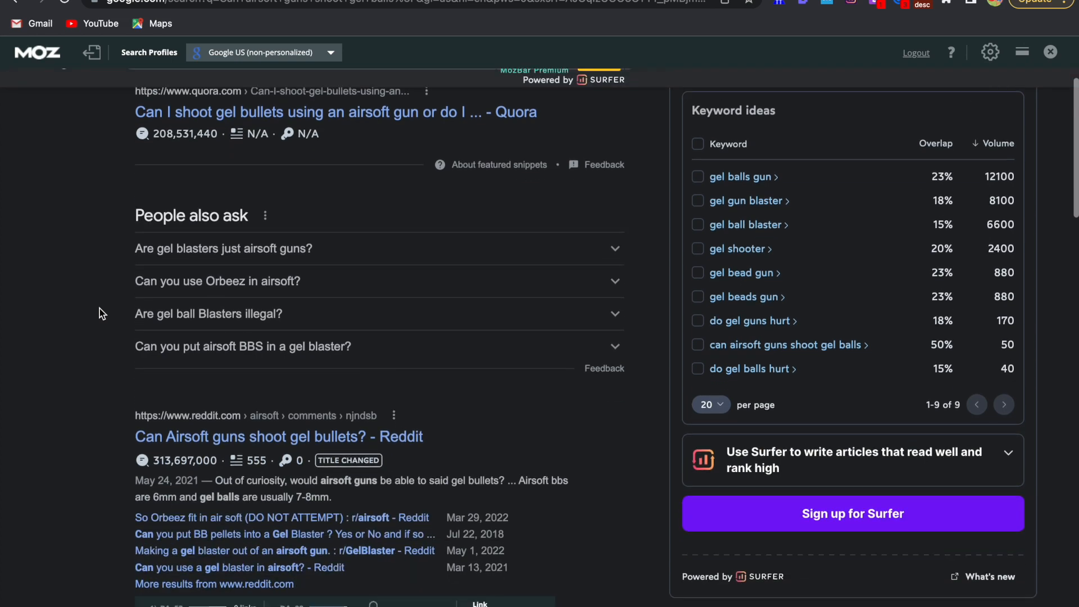
scroll(99, 309, "down", 1)
left_click_drag(111, 365, 182, 370)
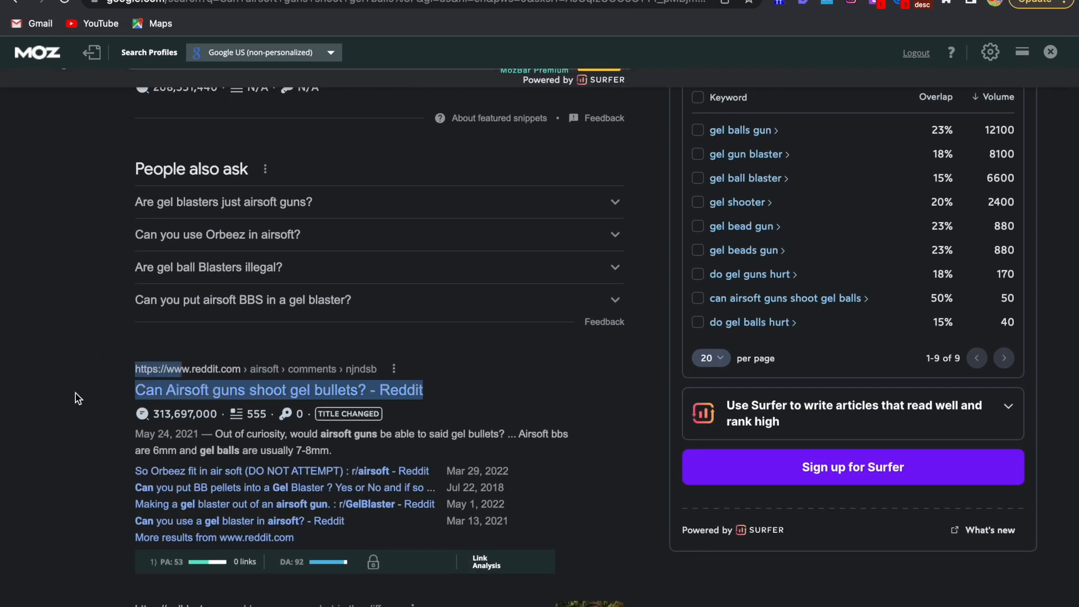
scroll(76, 398, "down", 4)
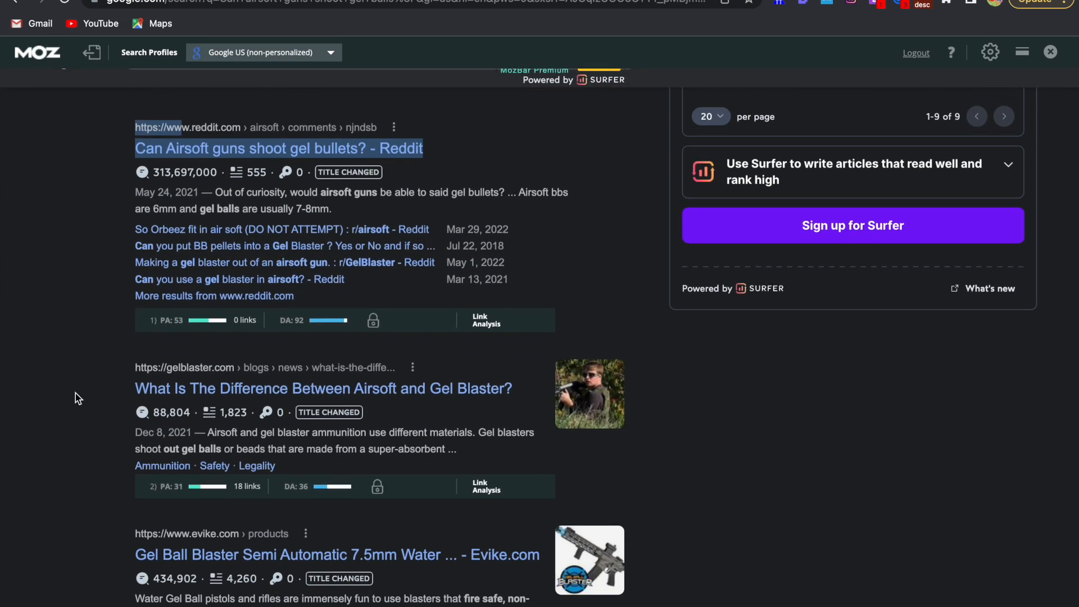
scroll(77, 397, "down", 2)
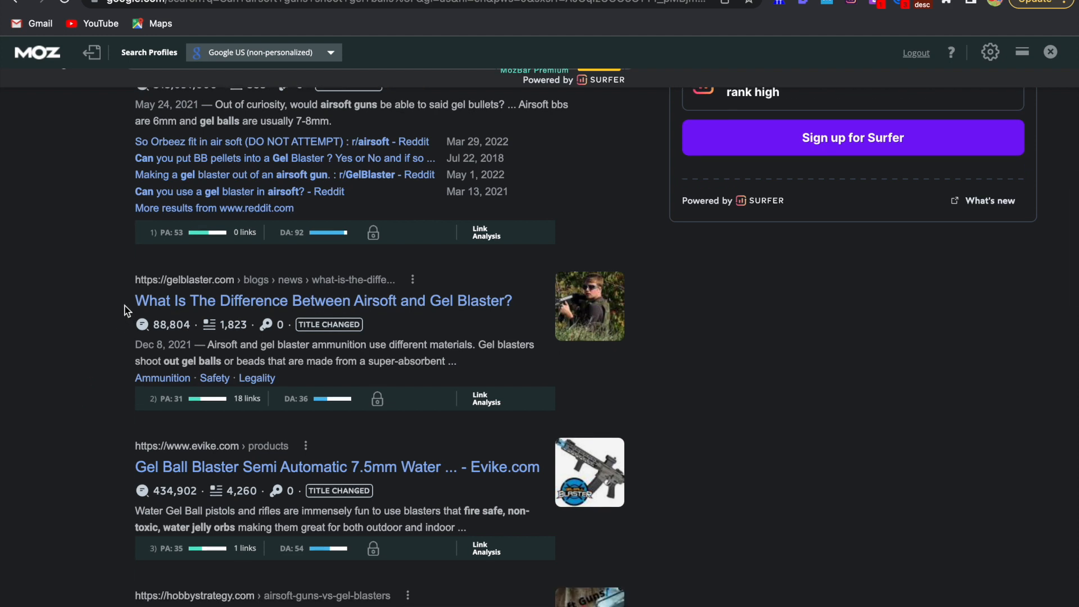
left_click_drag(125, 311, 509, 310)
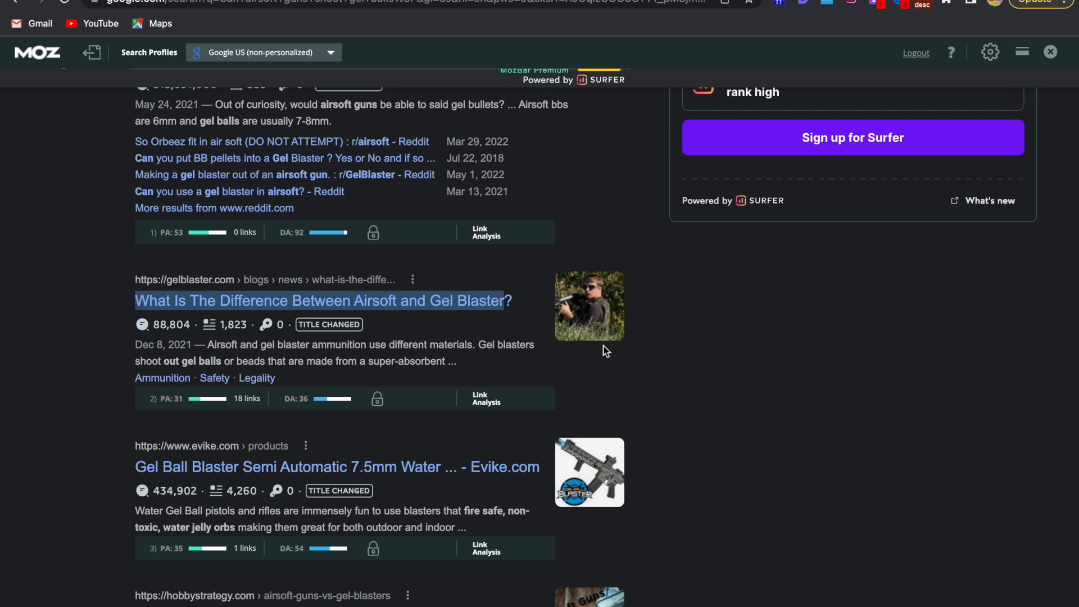
scroll(604, 348, "down", 3)
left_click(104, 342)
left_click_drag(396, 336, 443, 348)
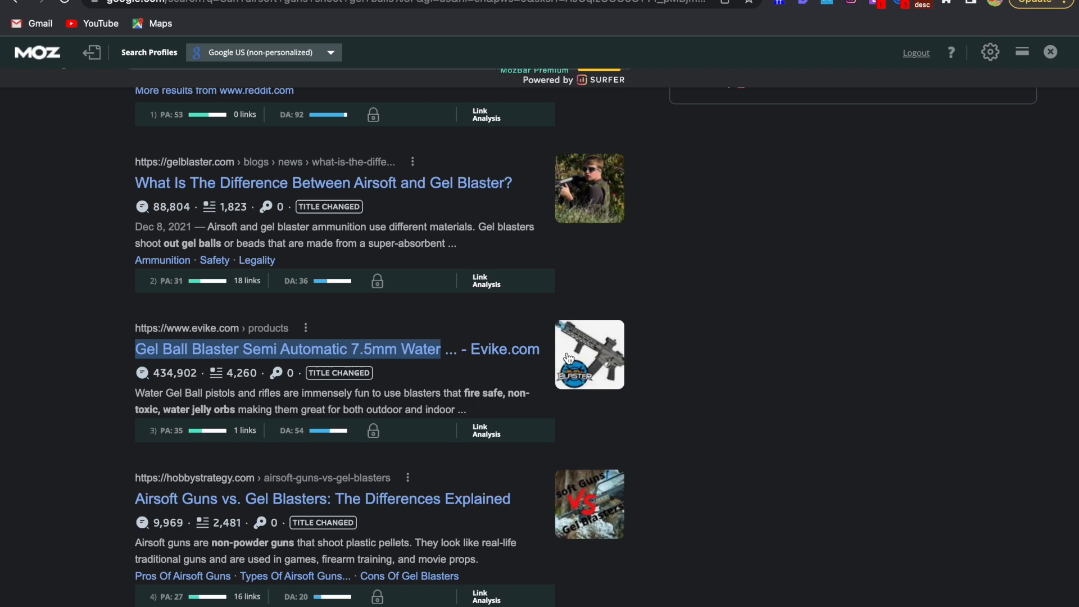
Compare the wording of the search query with the Reddit and Quora result titles
scroll(537, 334, "up", 10)
triple_click(220, 111)
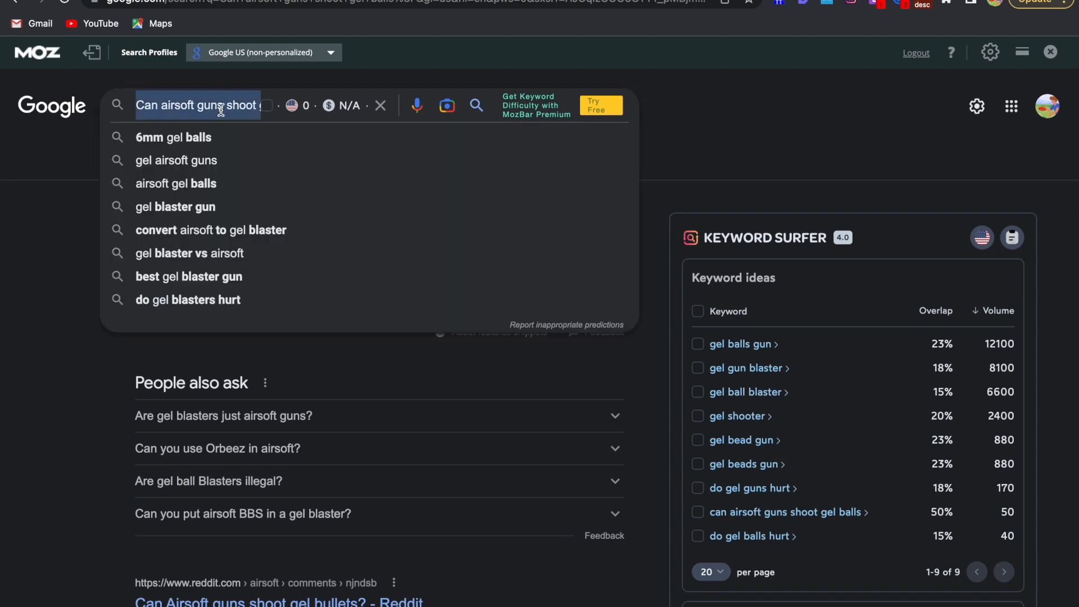
left_click(55, 264)
scroll(204, 452, "down", 7)
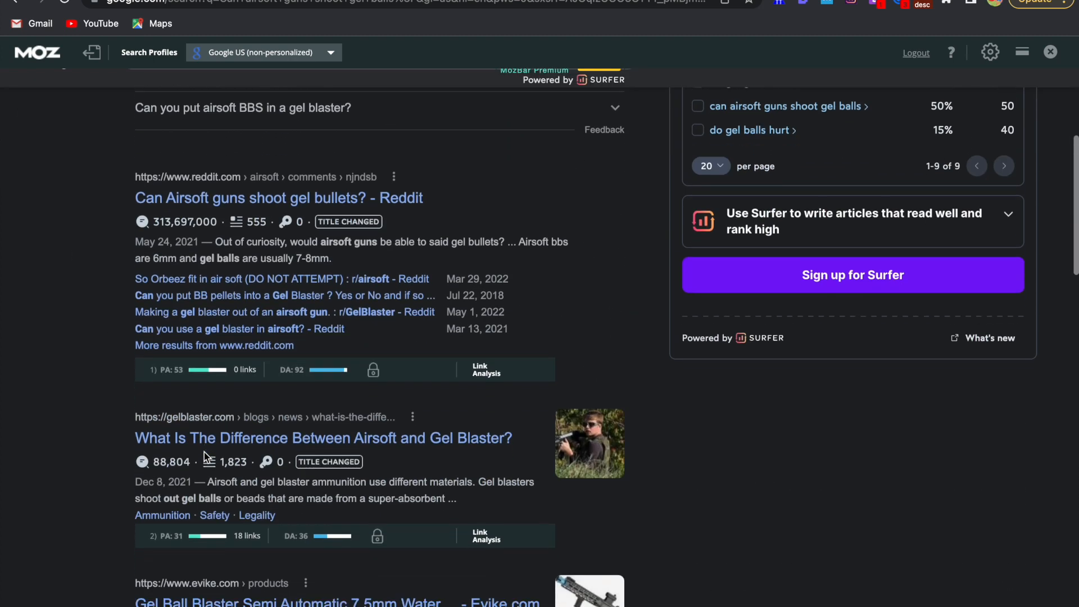
scroll(204, 451, "down", 1)
left_click_drag(124, 167, 342, 167)
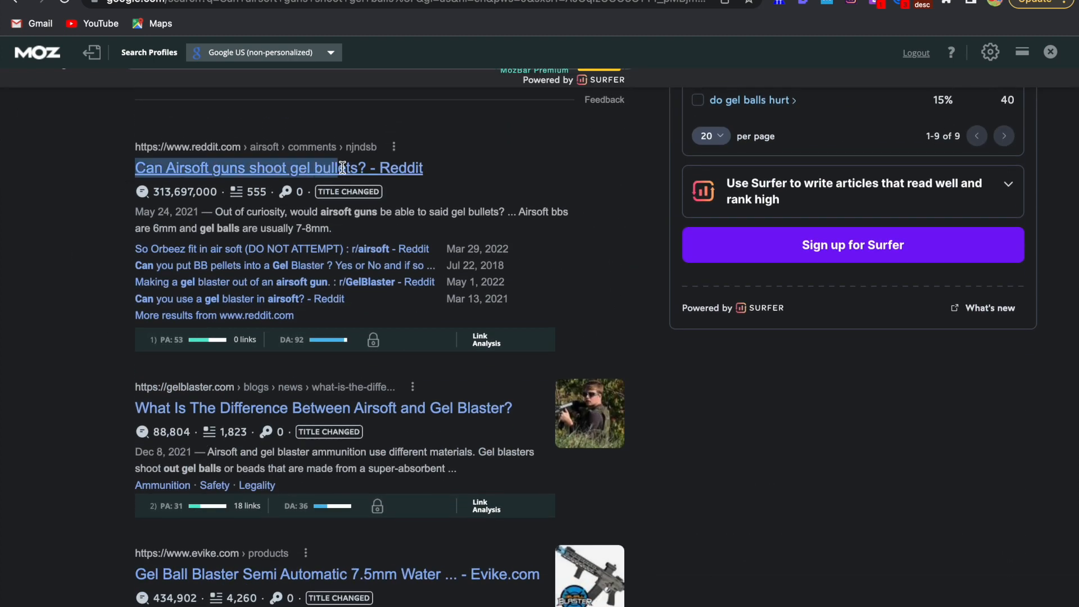
scroll(341, 168, "up", 7)
left_click(117, 207)
left_click_drag(117, 207, 284, 207)
scroll(284, 207, "up", 2)
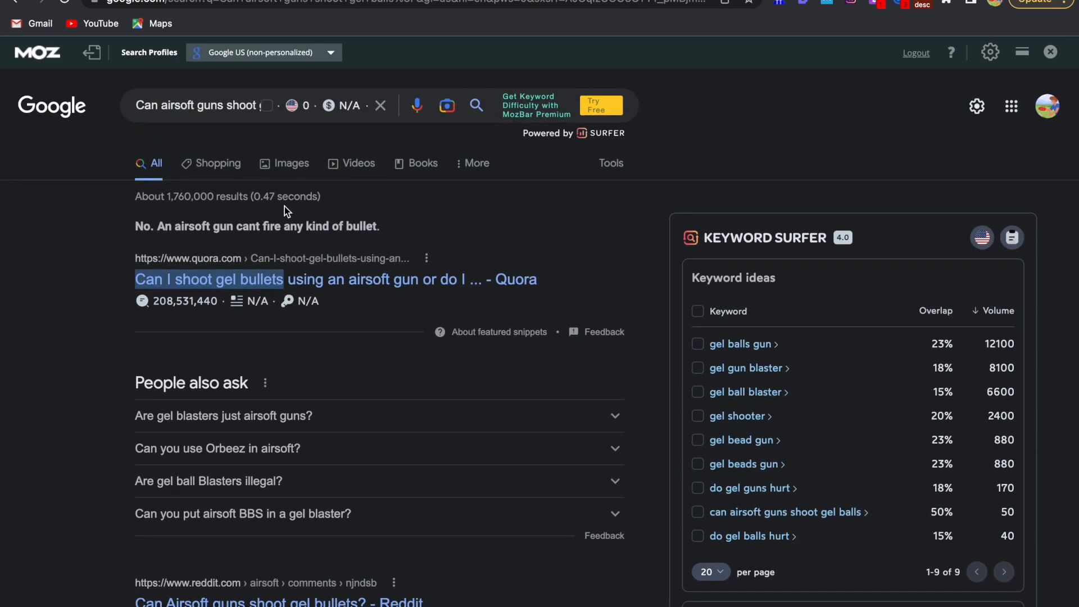
Examine the domain authority of the ranking sites, including the ferventoys.com and hobbystrategy.com results
scroll(284, 207, "down", 8)
scroll(284, 209, "down", 5)
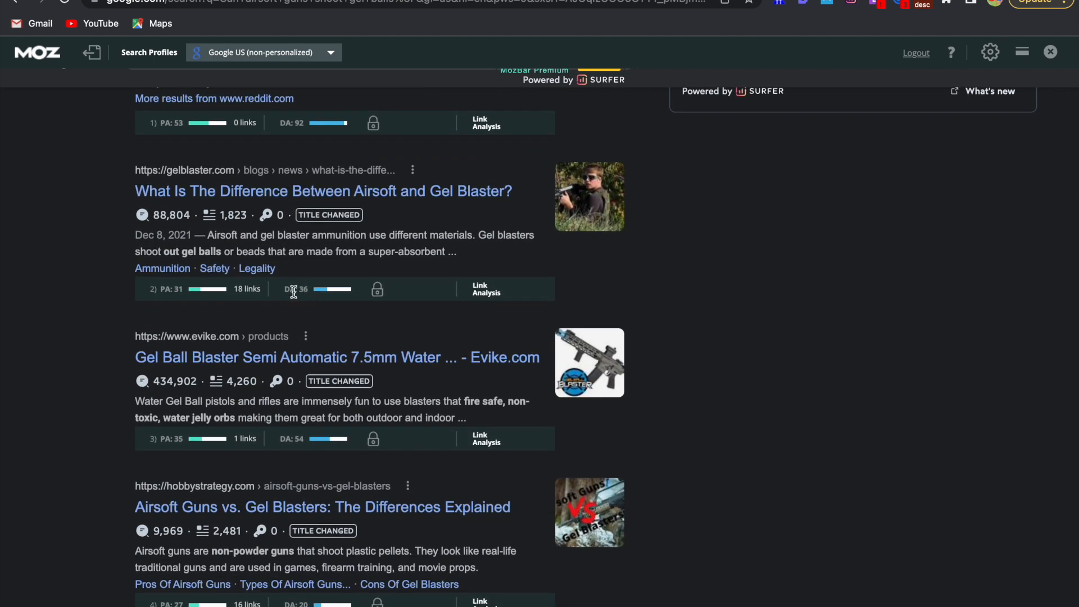
scroll(293, 291, "up", 1)
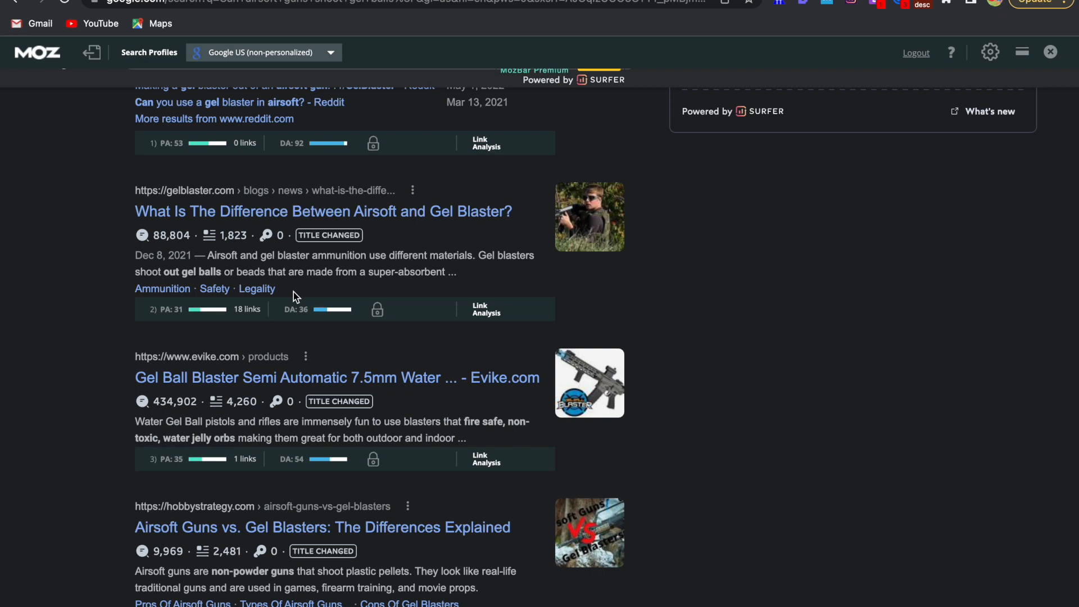
scroll(294, 292, "down", 6)
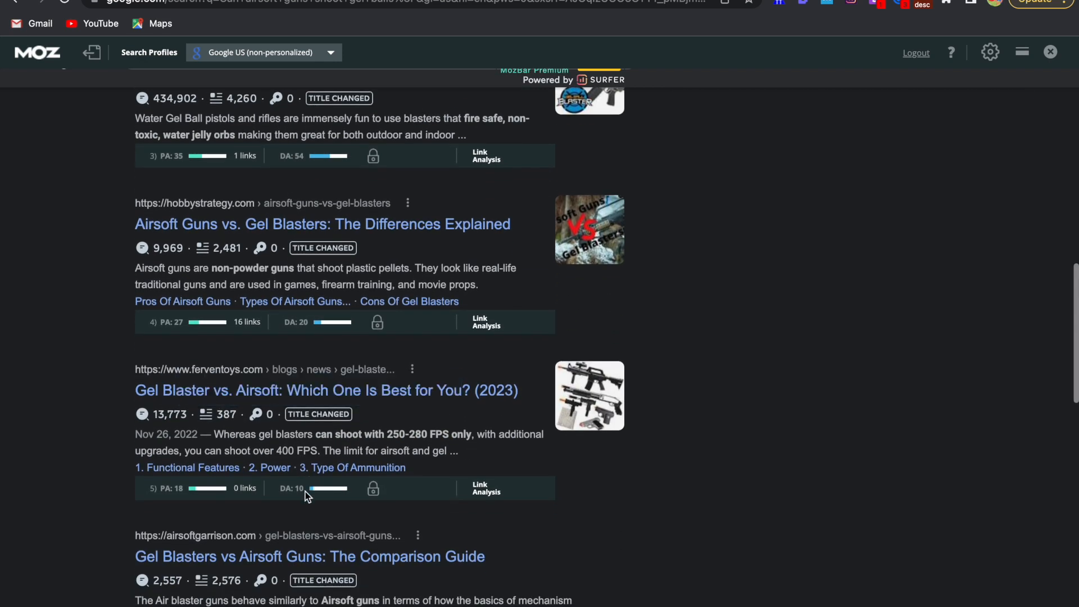
left_click_drag(304, 491, 292, 489)
left_click_drag(310, 326, 296, 326)
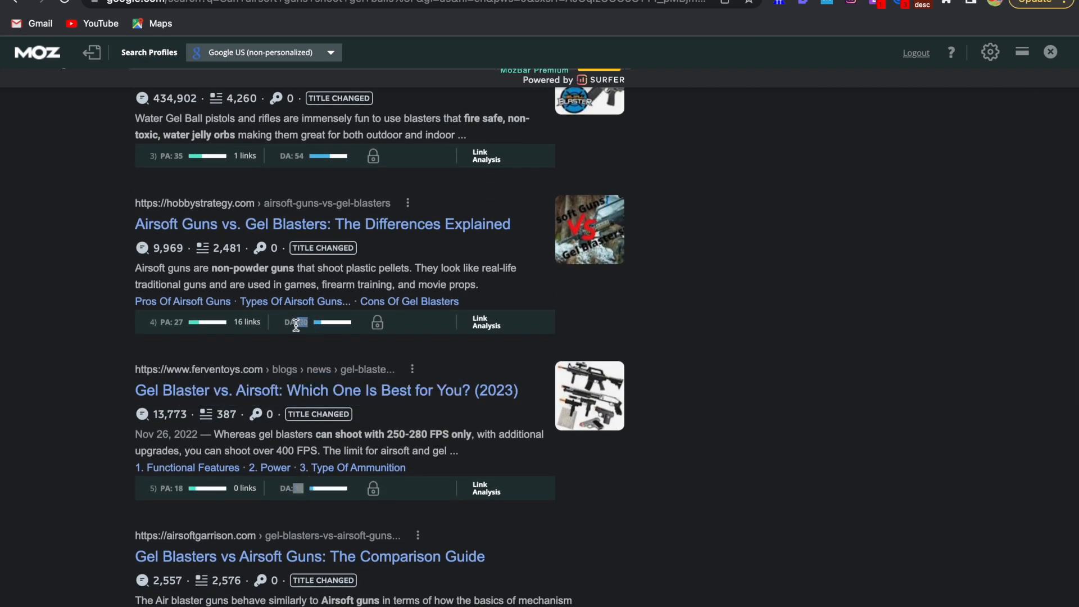
Check the competing Google results again, comparing their titles, including the gelblaster.com one, with the searched question
scroll(333, 400, "down", 3)
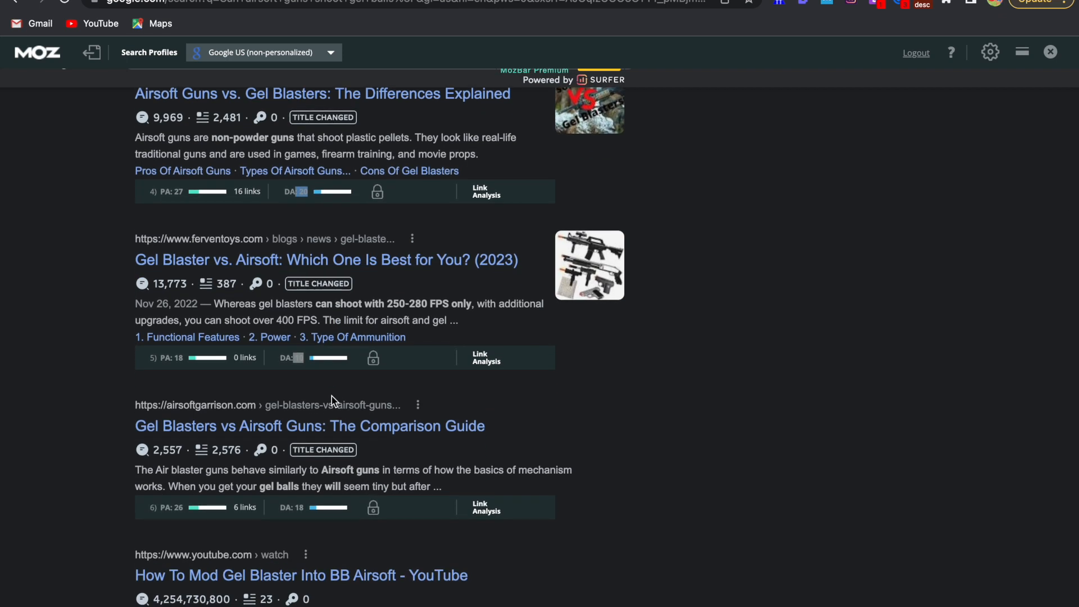
scroll(332, 396, "up", 15)
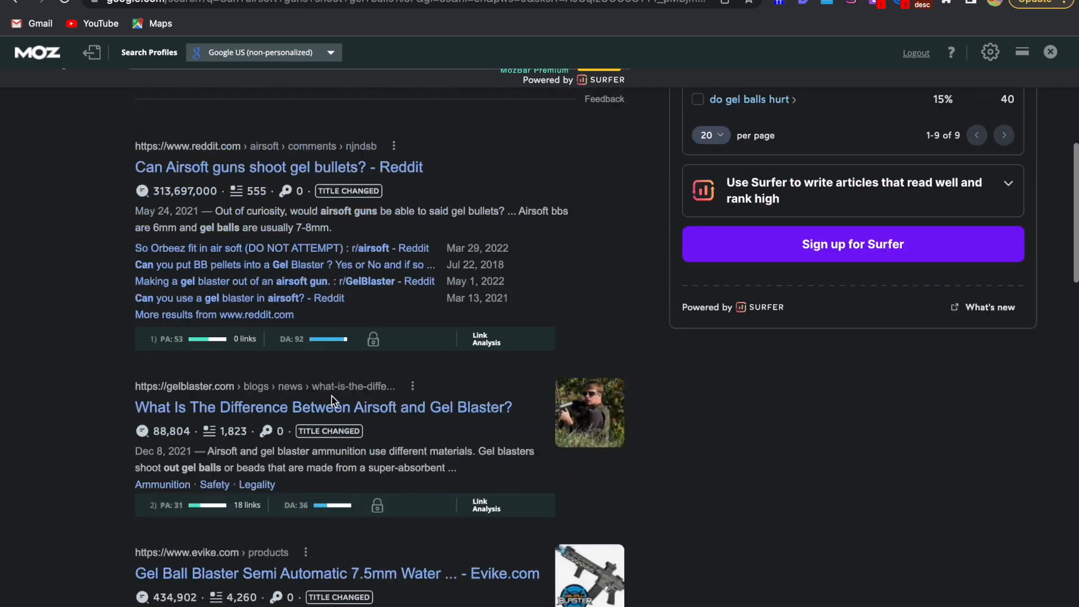
scroll(317, 126, "down", 1)
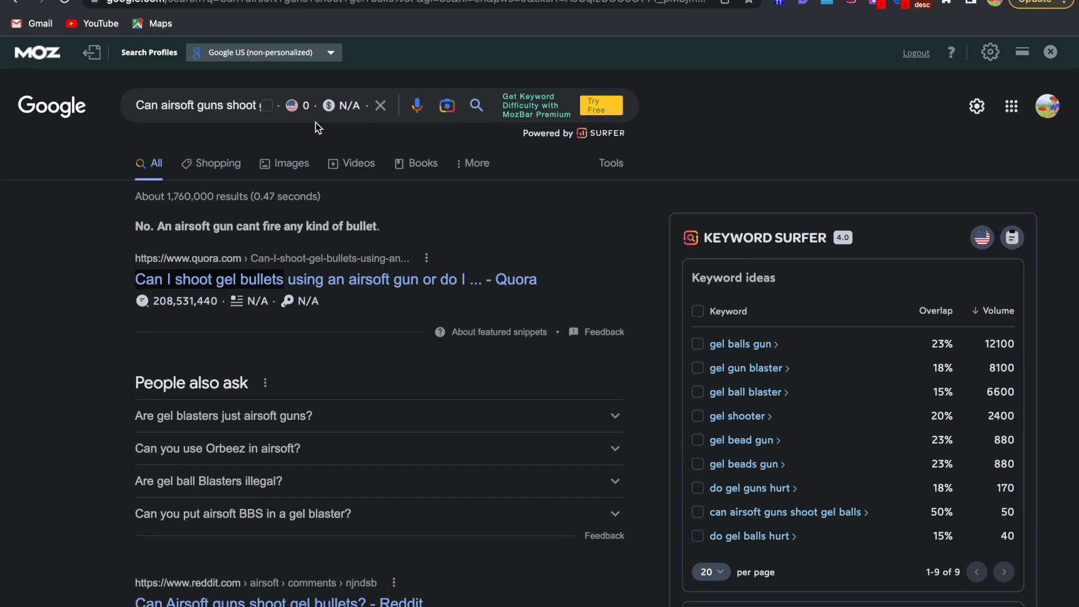
scroll(298, 289, "down", 9)
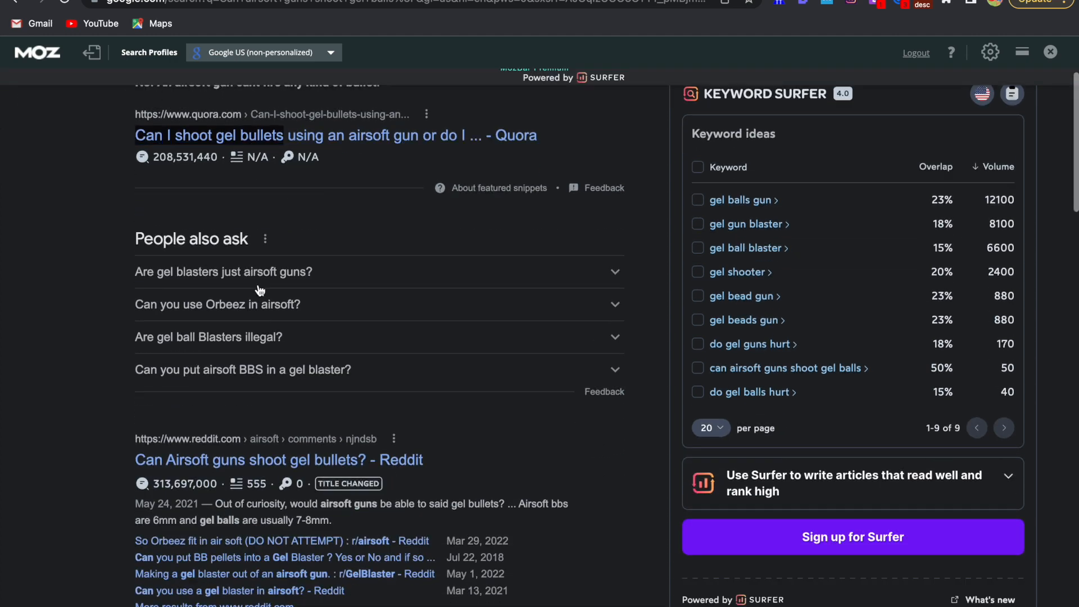
left_click_drag(92, 321, 522, 336)
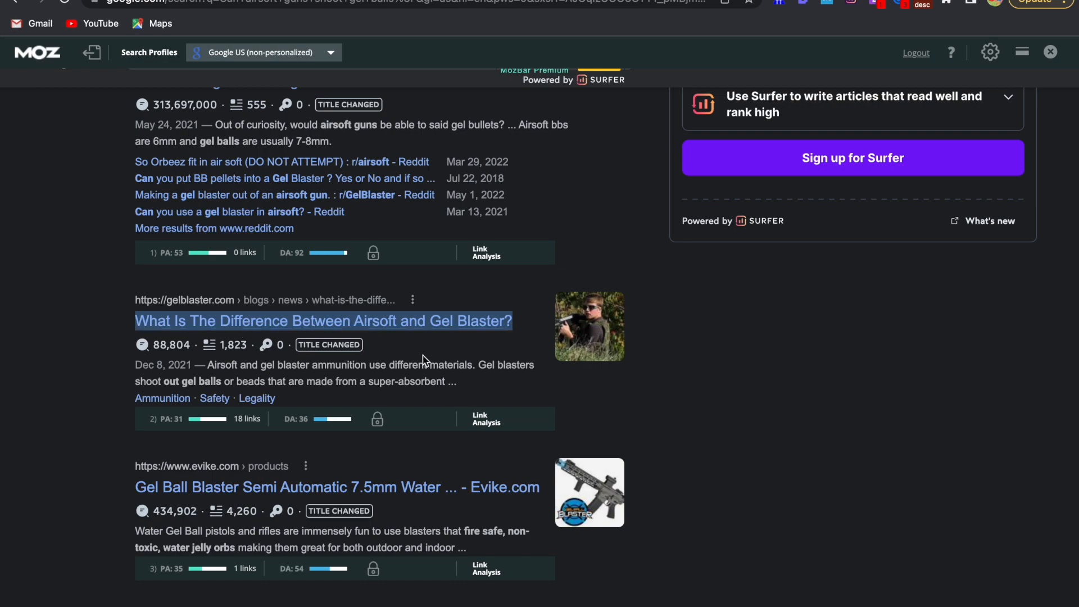
scroll(422, 359, "down", 2)
scroll(423, 359, "up", 10)
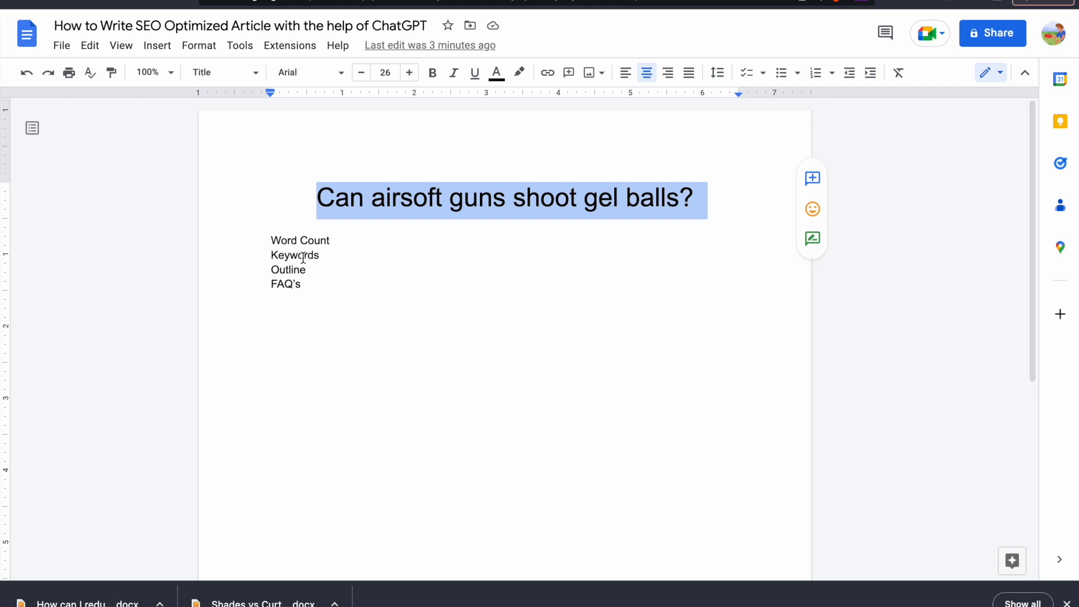
Switch to the Google Docs article and start a section structure with the line "Intro" below the planning list
double_click(303, 256)
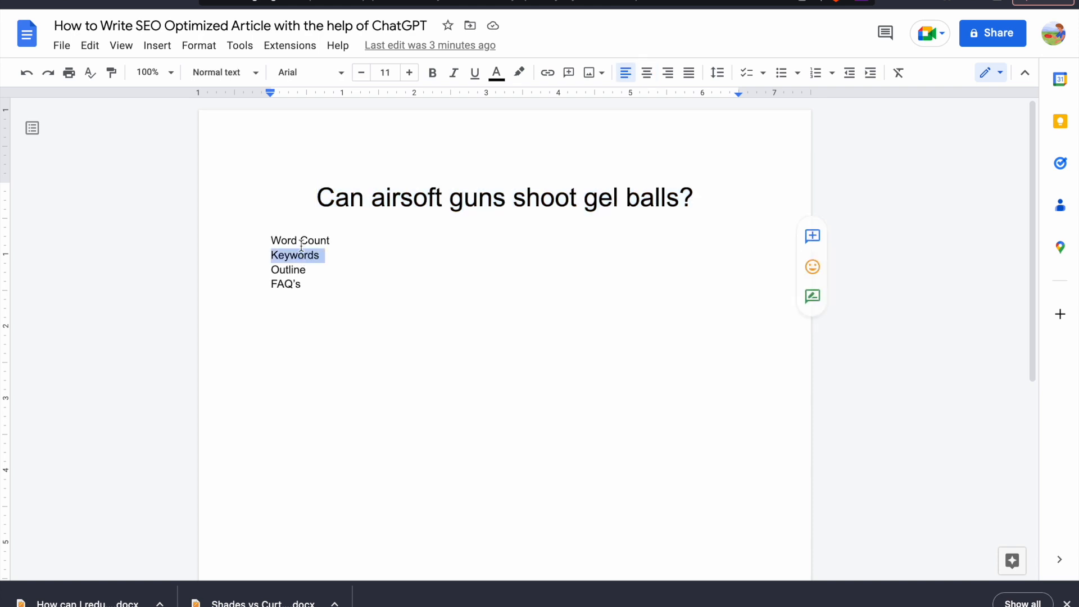
left_click(300, 241)
double_click(289, 270)
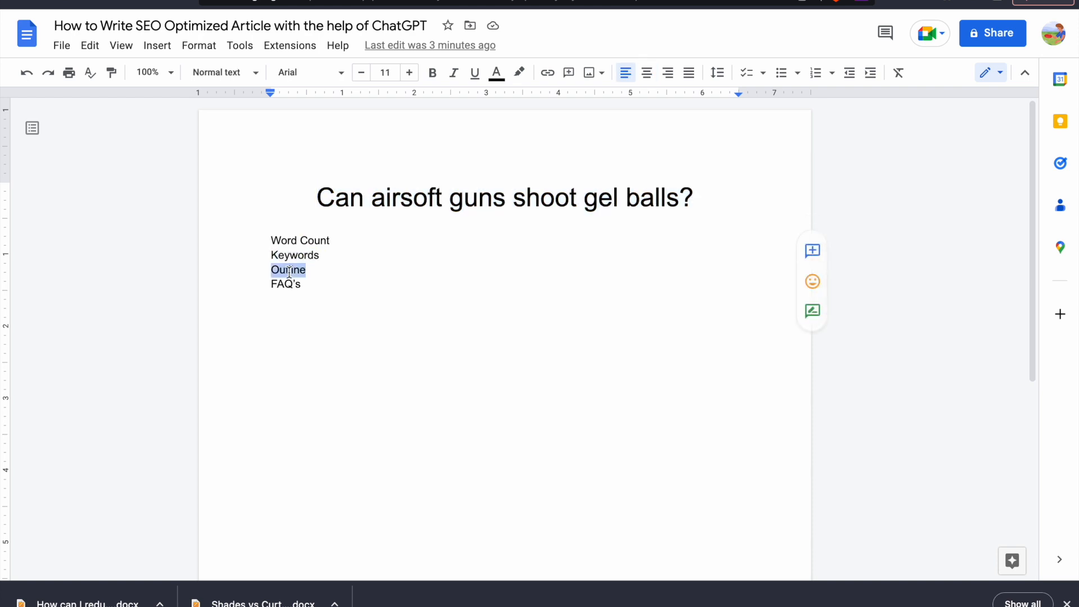
left_click(323, 283)
key("Return")
key("Return")
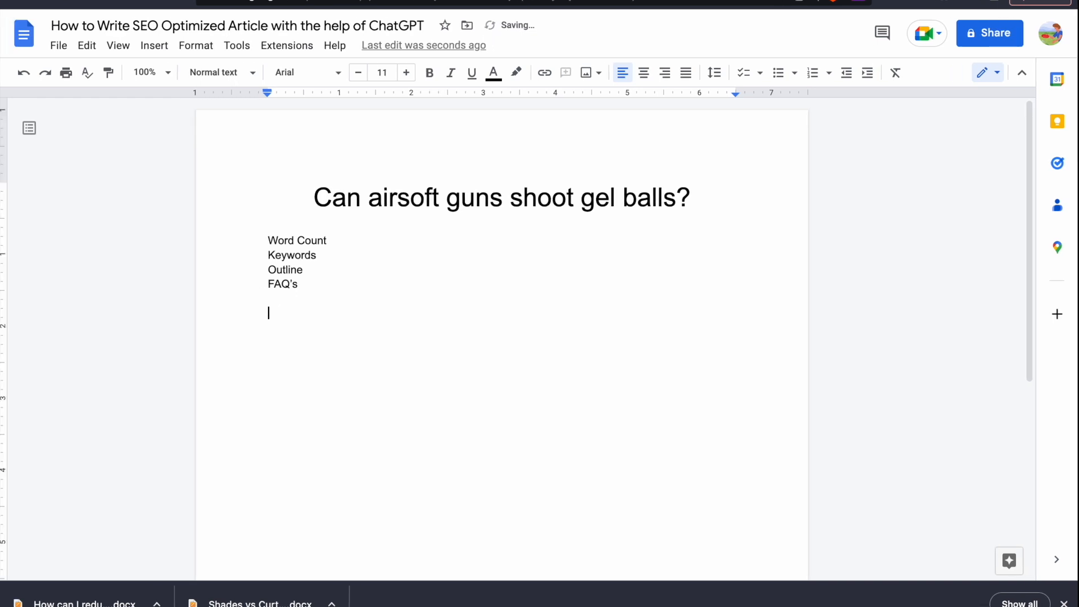
type("Intro")
key("Return")
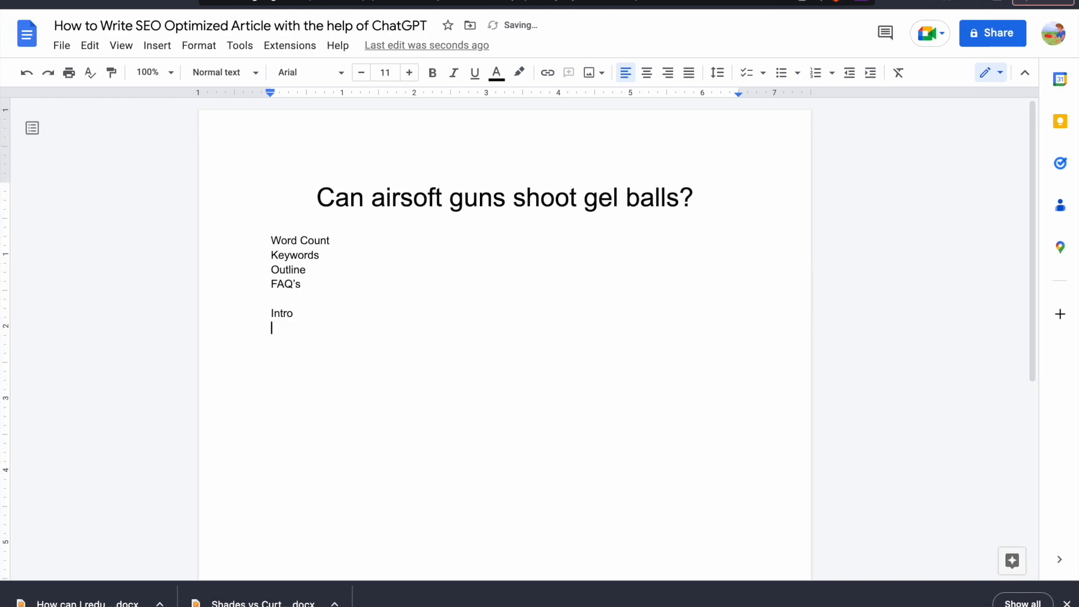
Add the lines H1, H2's, Conclusion and FAQ's below Intro, leaving an empty line directly under Intro
type("H!")
key("Return")
type("H2's")
key("Return")
type("F")
key("BackSpace")
type("Conclusion")
key("Return")
type("FAQ's")
key("Return")
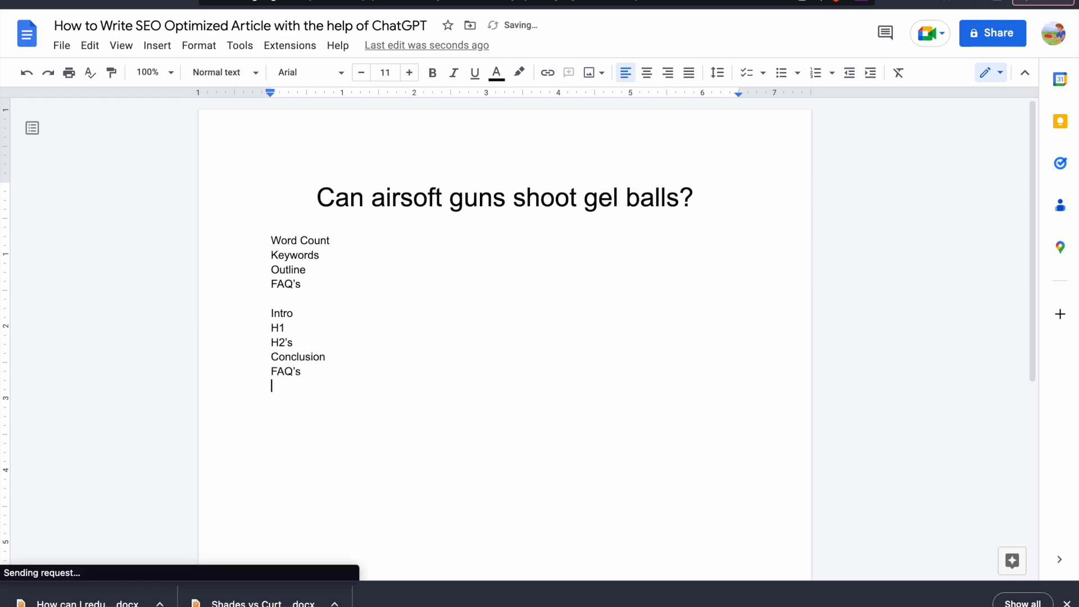
left_click(298, 312)
key("Return")
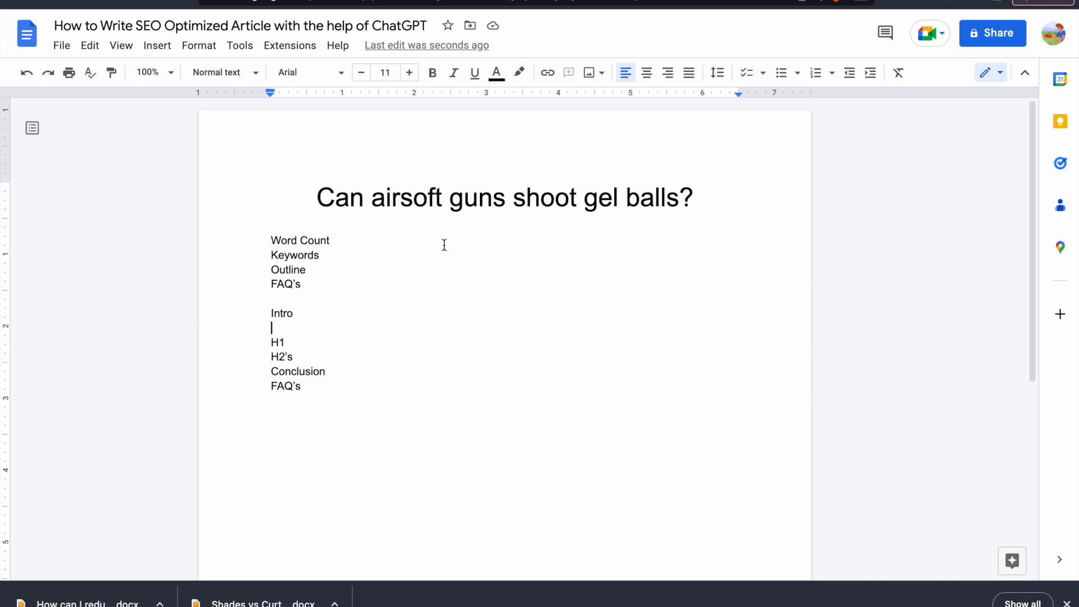
Copy the article title, then read the Quora and Reddit answers about shooting gel bullets with an airsoft gun
triple_click(462, 212)
key("ctrl+c")
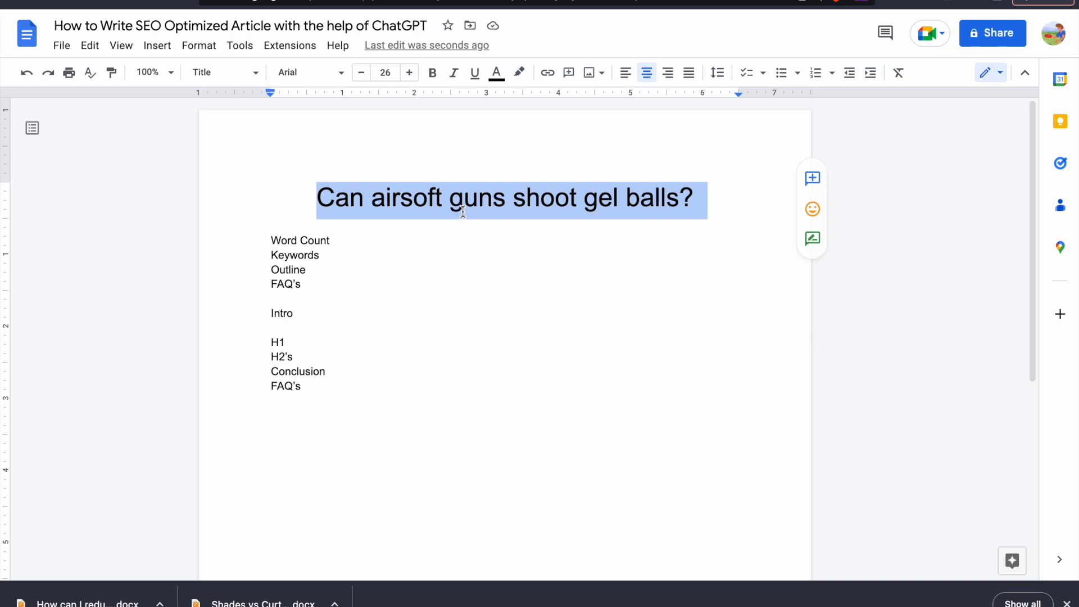
key("ctrl+Right")
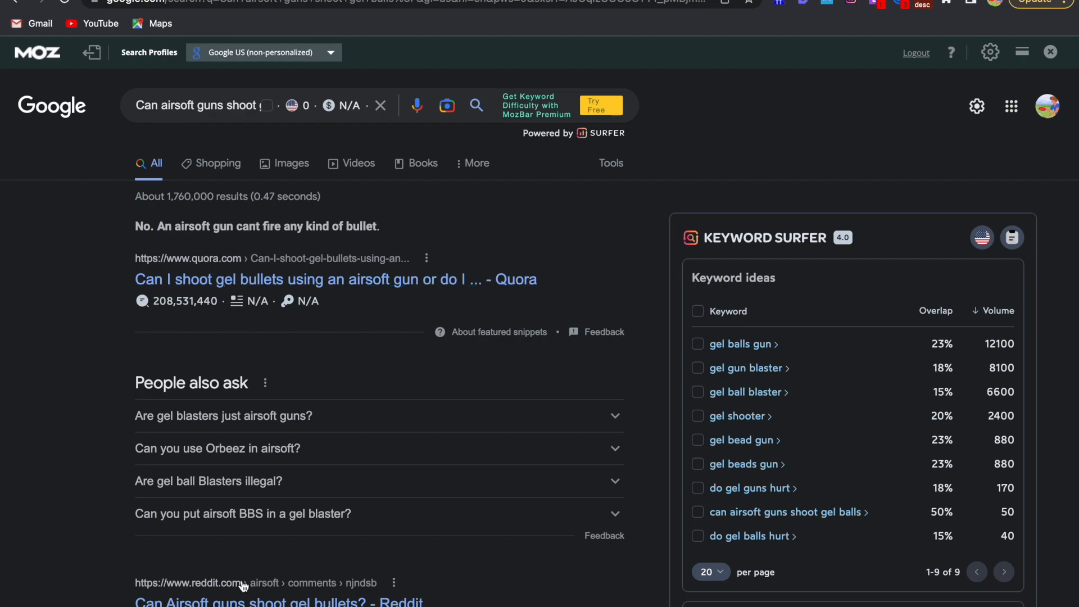
left_click(332, 1)
scroll(379, 247, "down", 1)
scroll(381, 254, "down", 1)
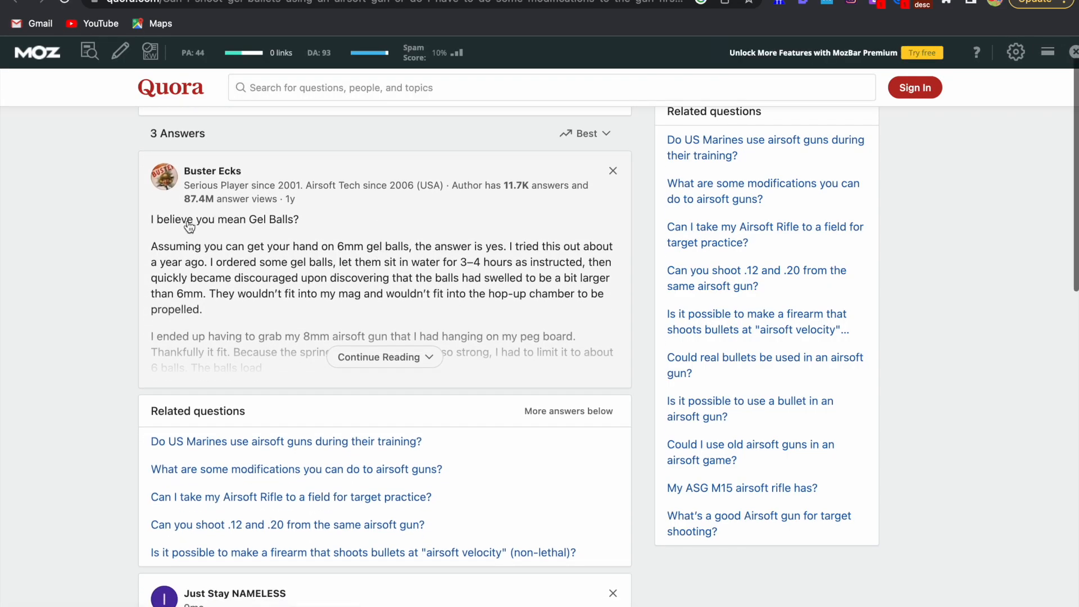
scroll(271, 237, "up", 2)
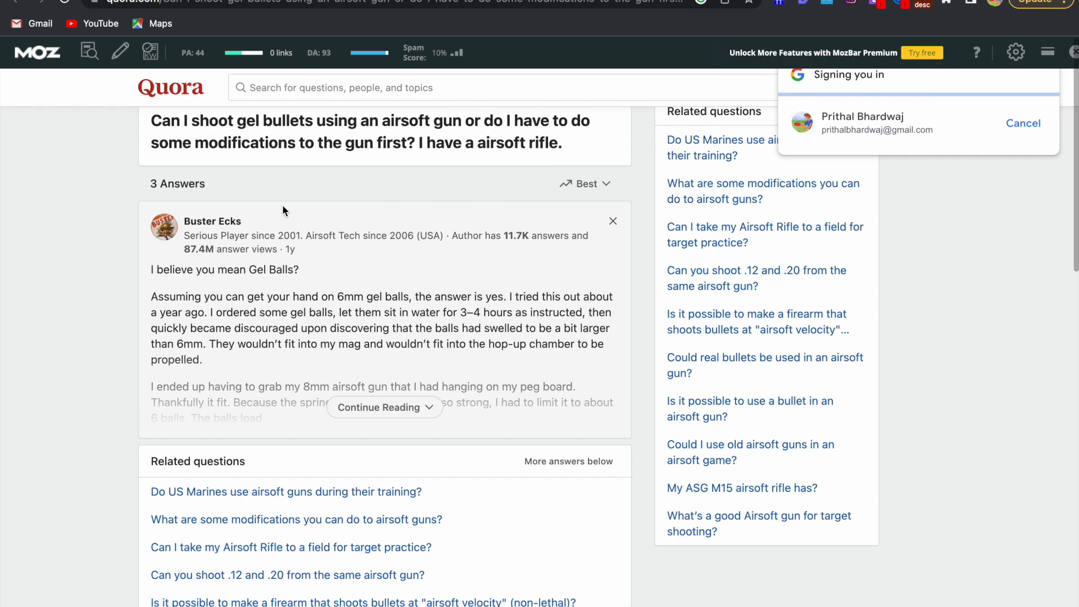
left_click(419, 1)
scroll(419, 200, "down", 3)
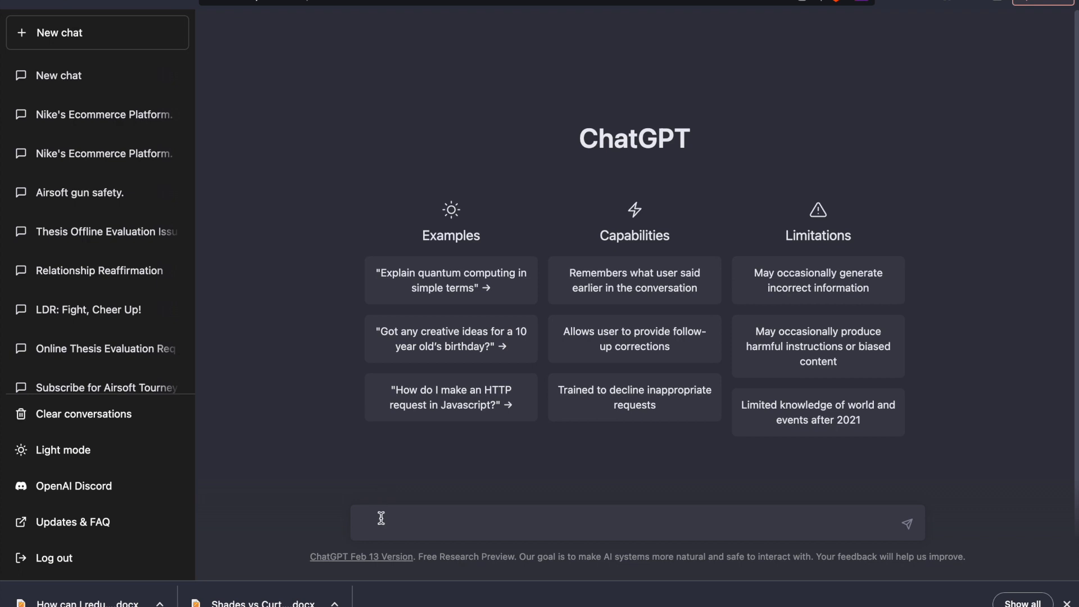
Ask ChatGPT "Can airsoft guns shoot gel balls?" and read its answer
key("ctrl+v")
key("Return")
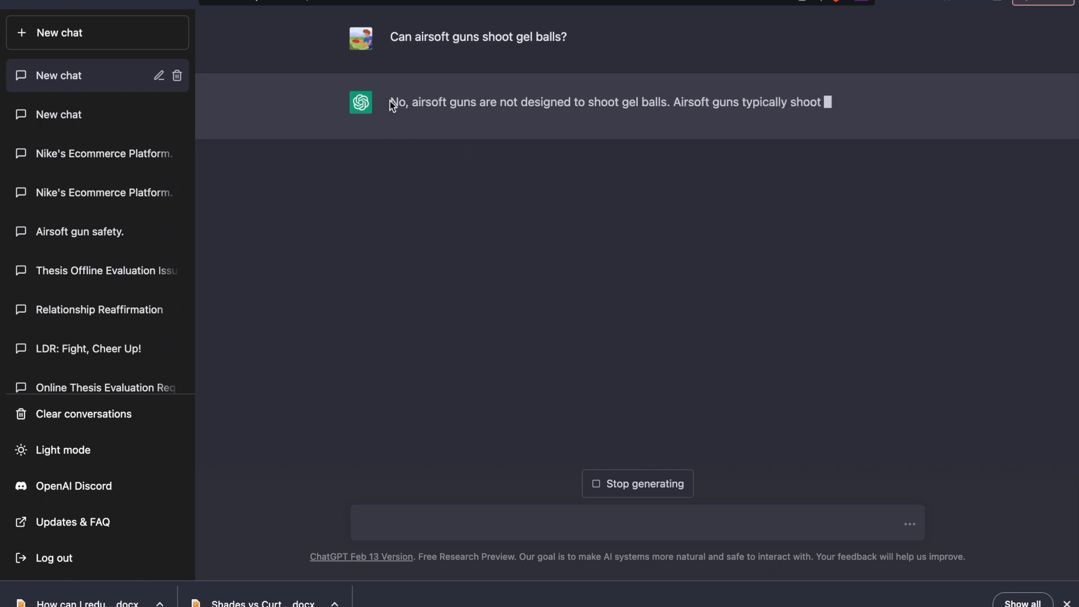
left_click_drag(391, 101, 611, 133)
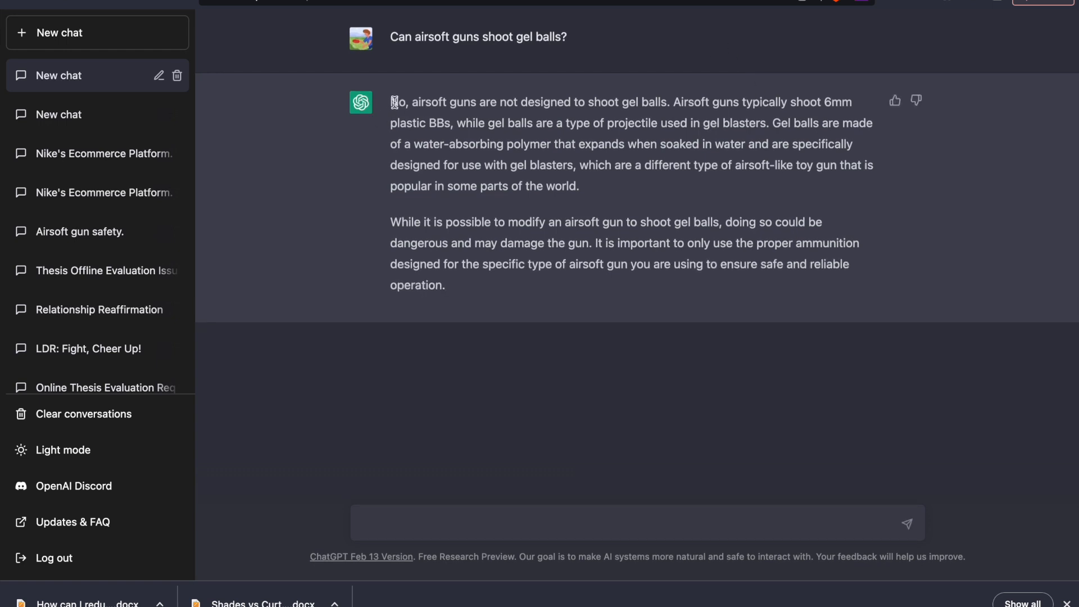
Copy the first paragraph of ChatGPT's answer into the Google Docs article on the line below Intro
left_click_drag(394, 102, 624, 192)
key("ctrl+c")
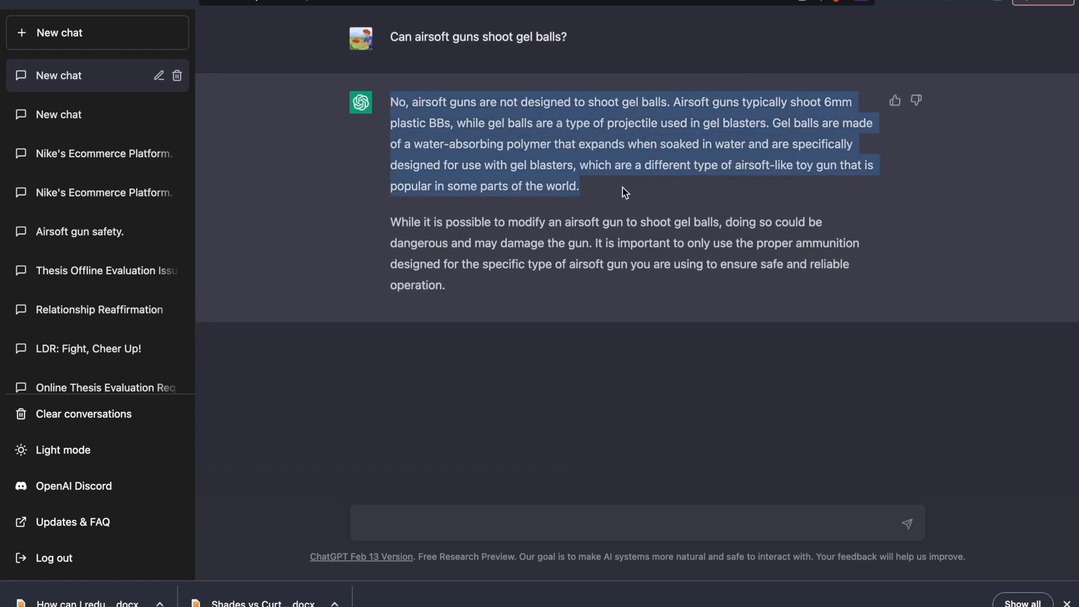
left_click(646, 0)
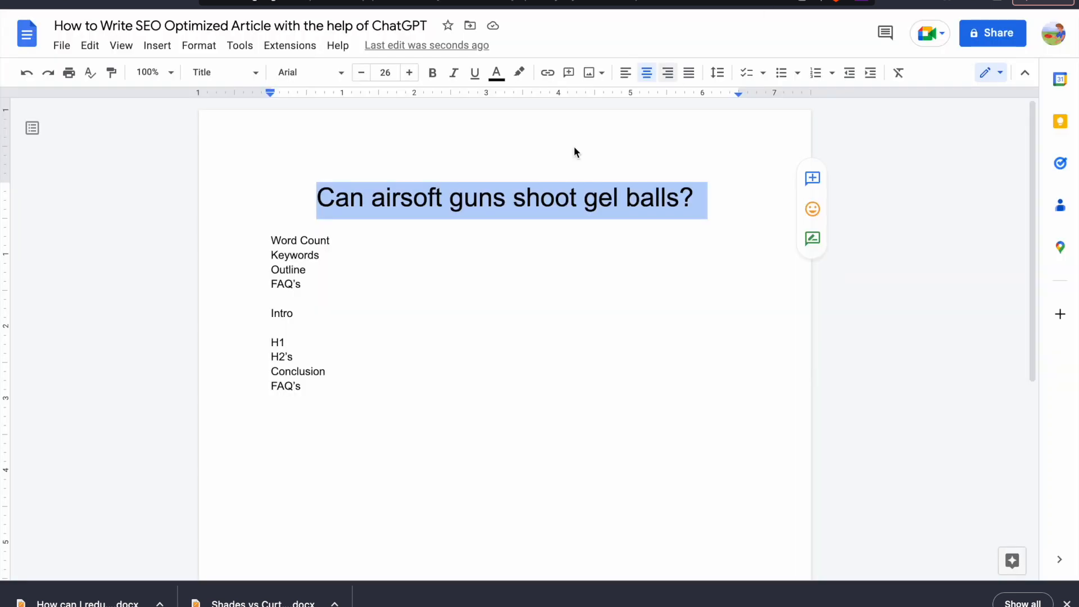
left_click(297, 334)
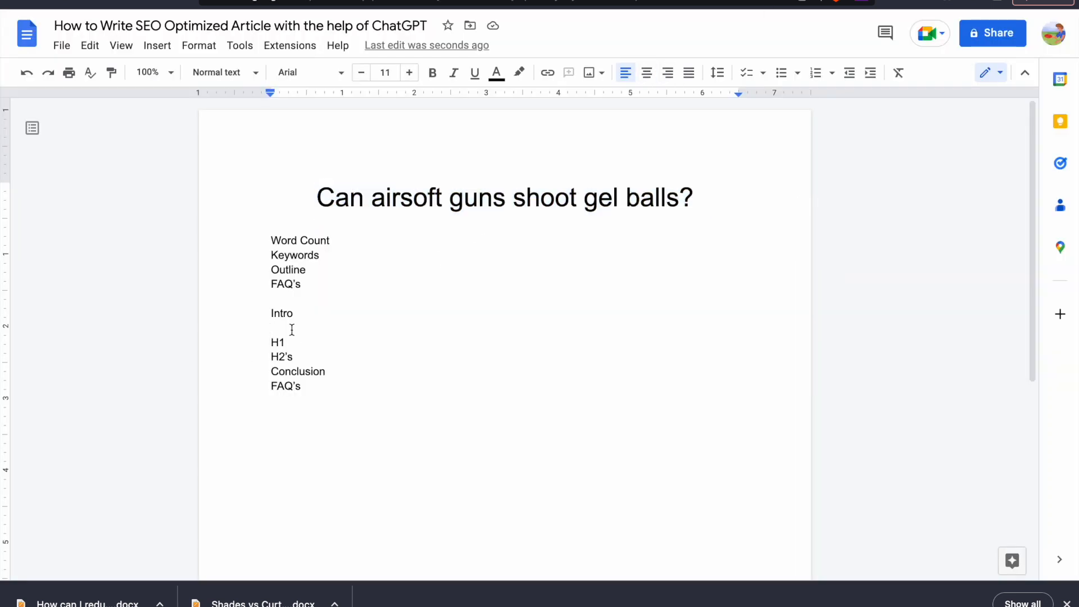
key("ctrl+v")
left_click_drag(559, 393, 252, 331)
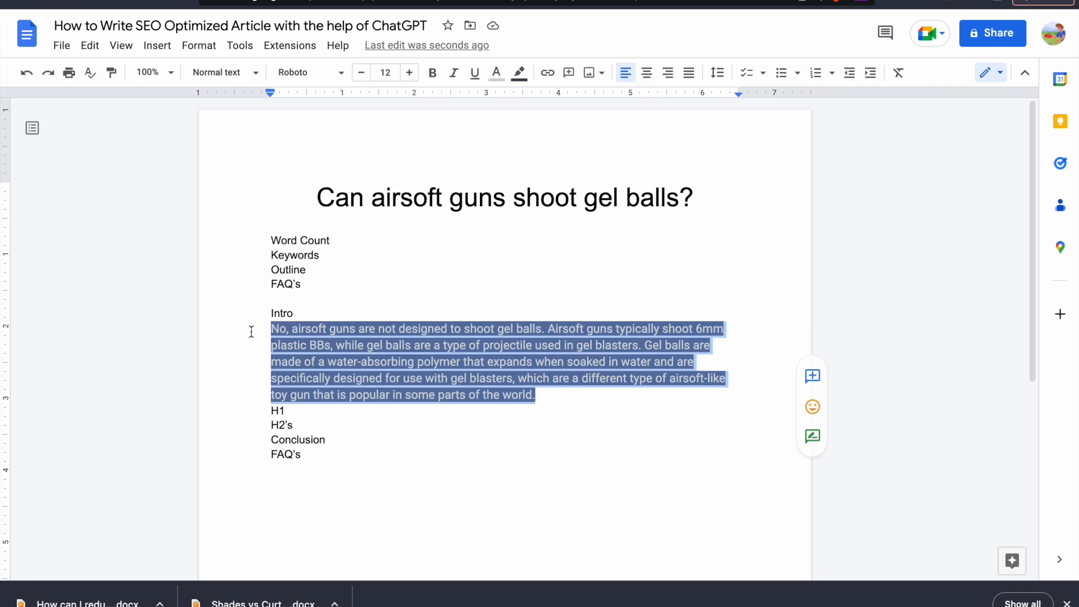
key("ctrl+v")
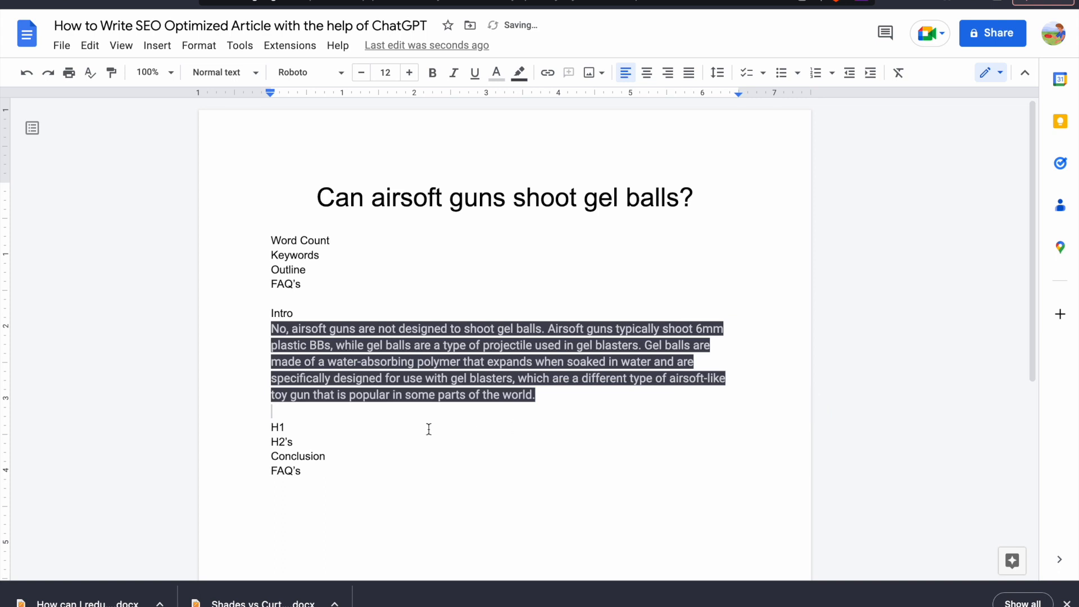
Insert an empty line below H1 in the article's section structure
scroll(415, 404, "down", 1)
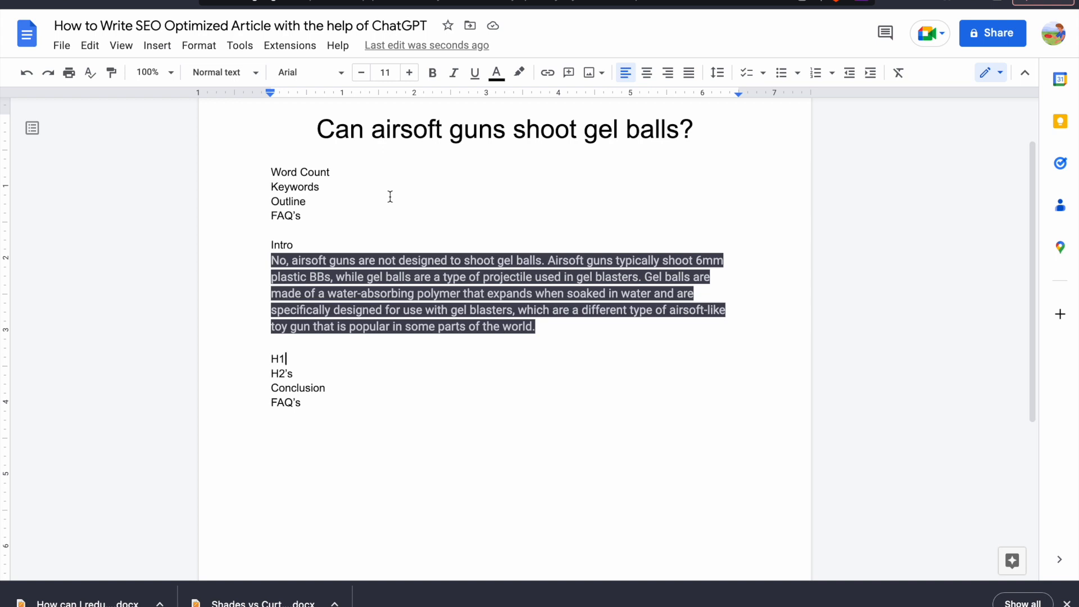
triple_click(433, 131)
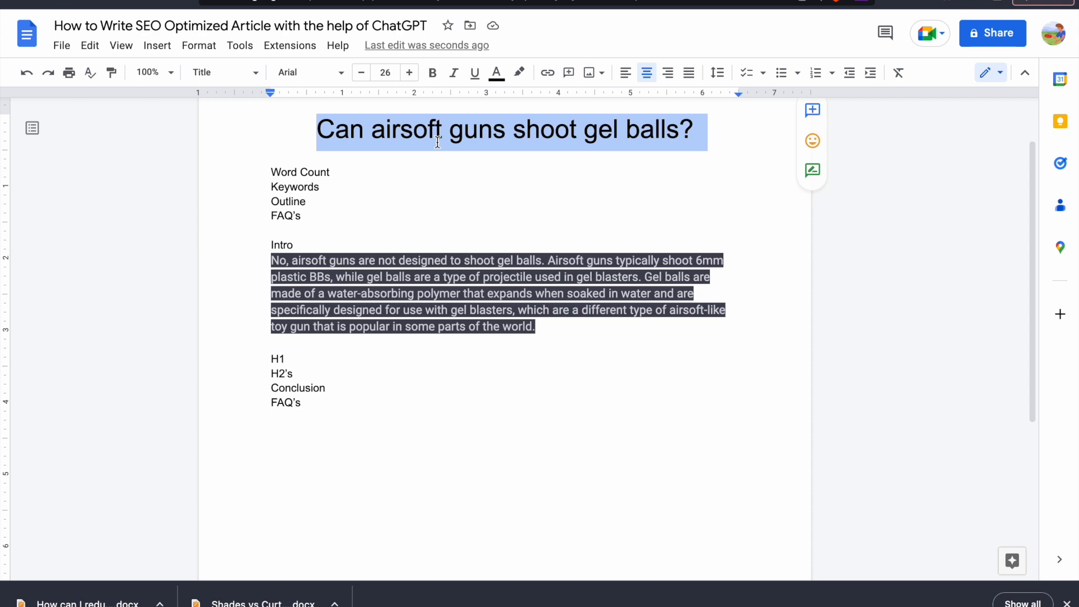
triple_click(438, 135)
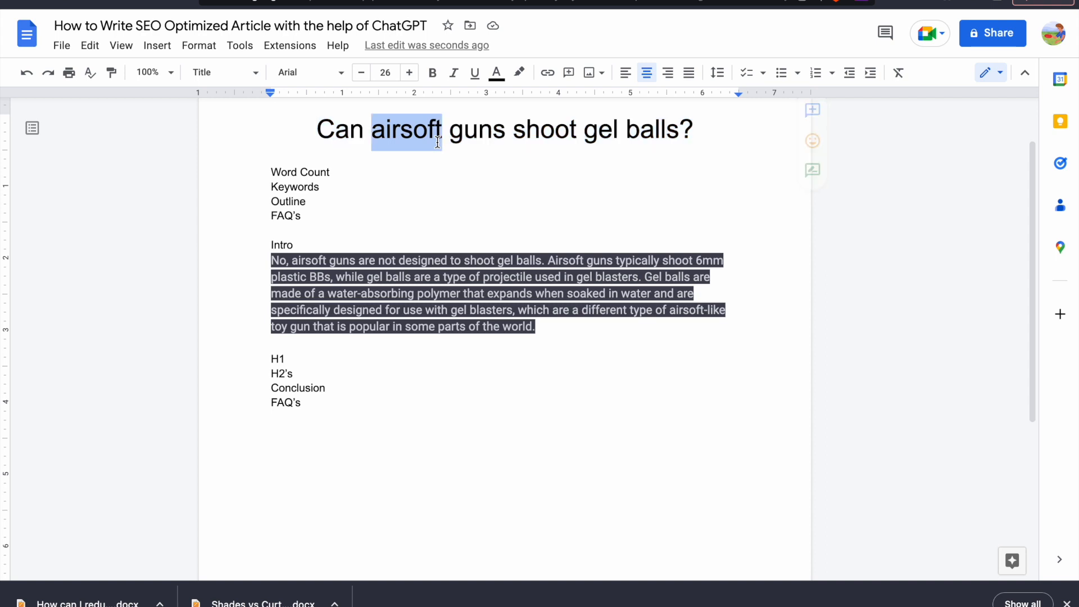
left_click(317, 358)
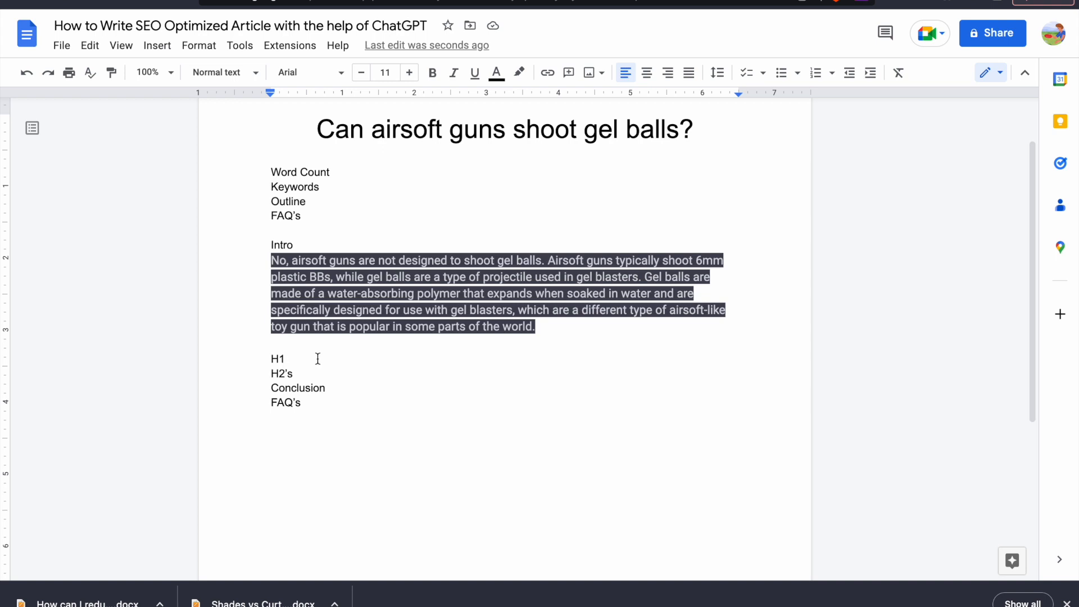
key("Return")
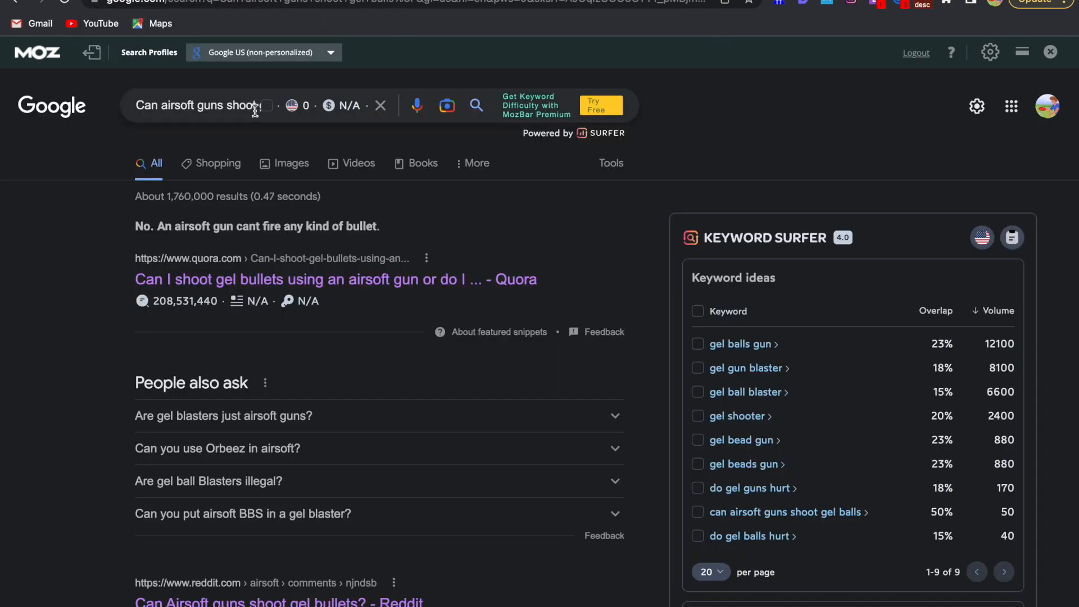
Switch to the Google results and look over the search suggestions and related searches for the question
left_click_drag(234, 109, 285, 109)
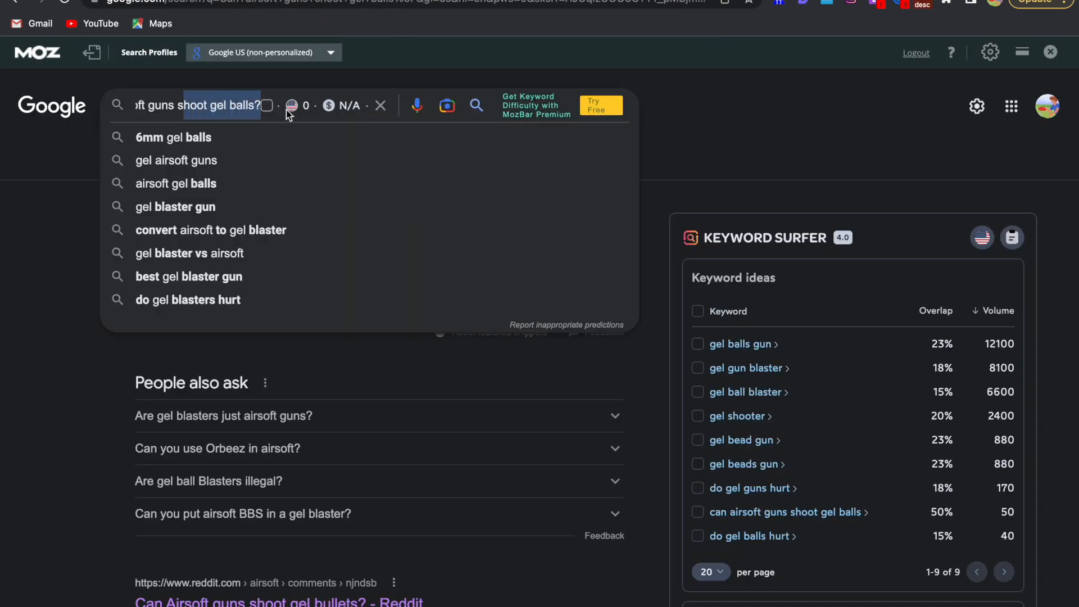
left_click(83, 194)
scroll(218, 353, "down", 20)
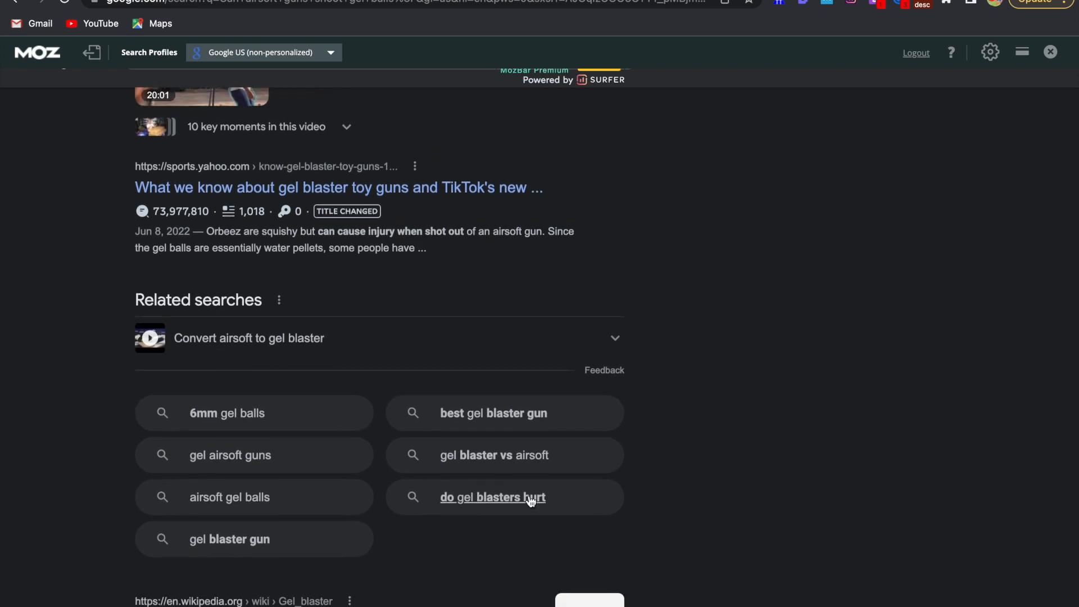
scroll(531, 502, "down", 1)
scroll(531, 501, "up", 2)
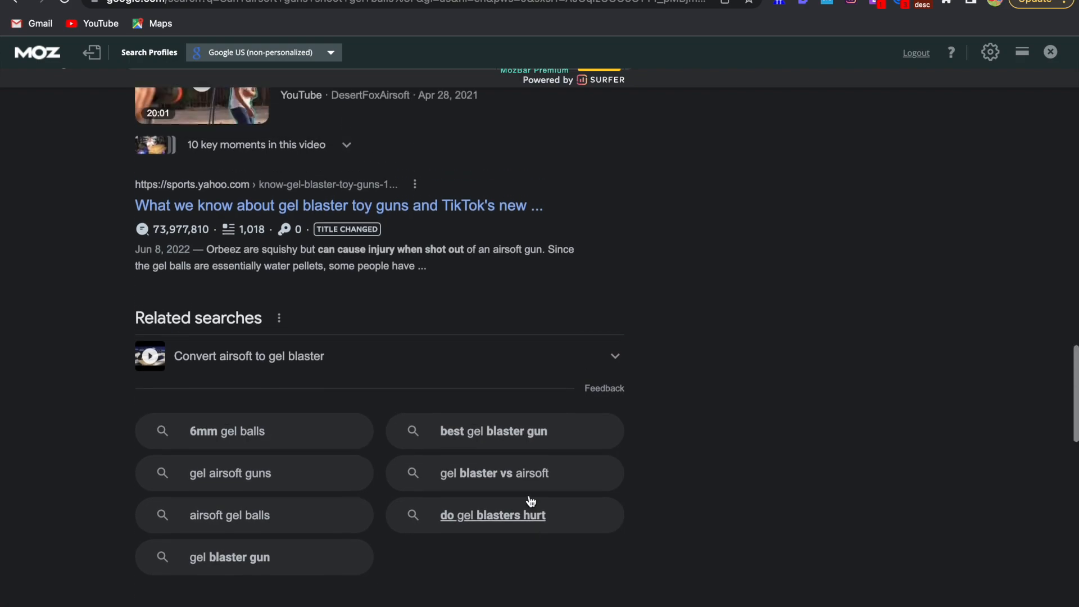
scroll(530, 502, "up", 10)
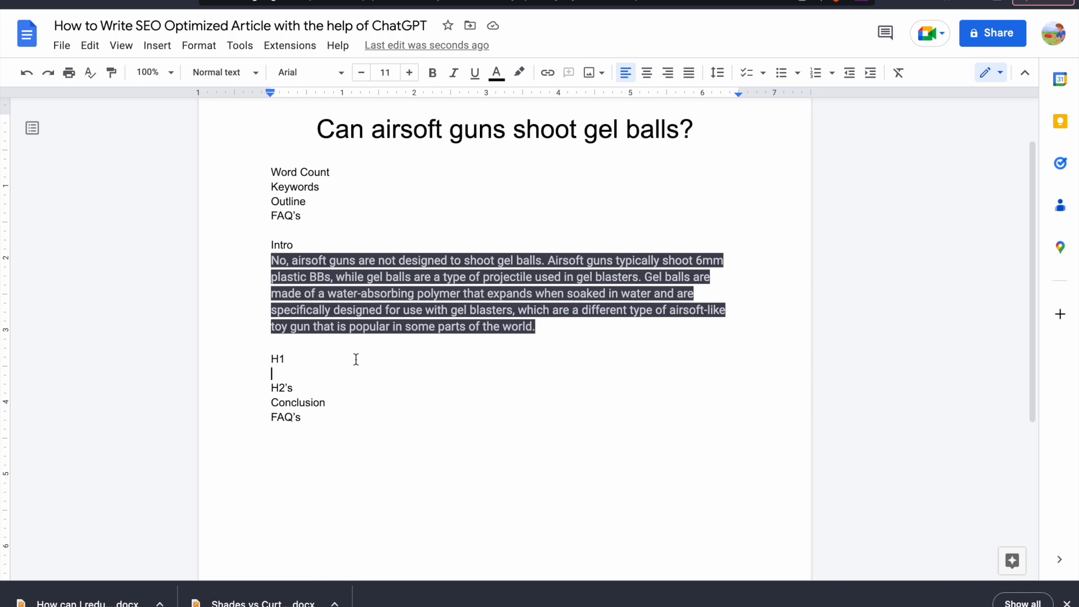
Back in the Google Docs article, add a colon after H1 and paste the article title behind it
triple_click(442, 135)
key("ctrl+c")
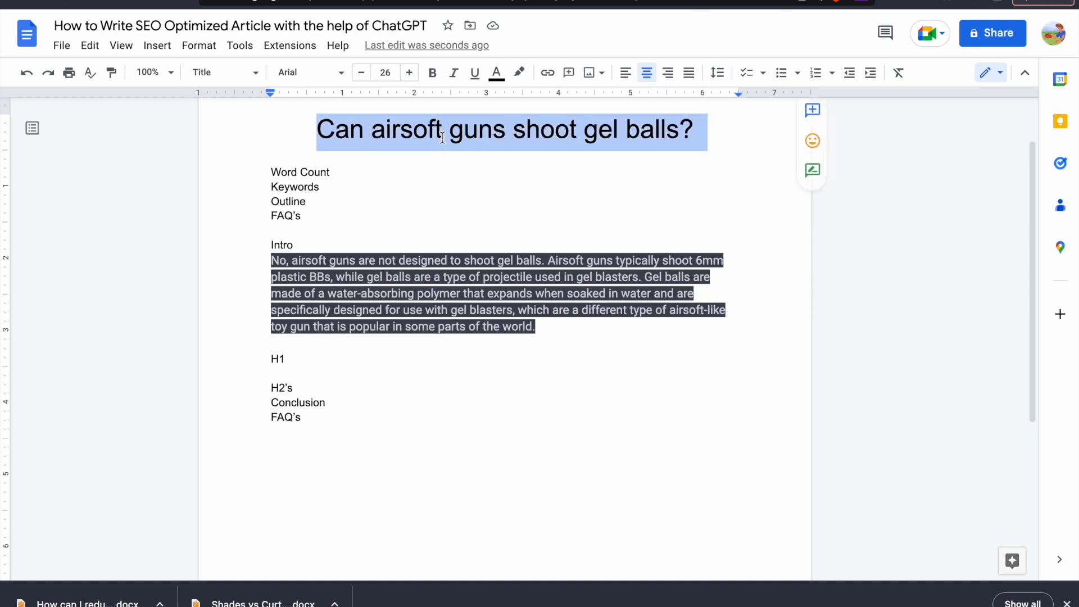
left_click(368, 353)
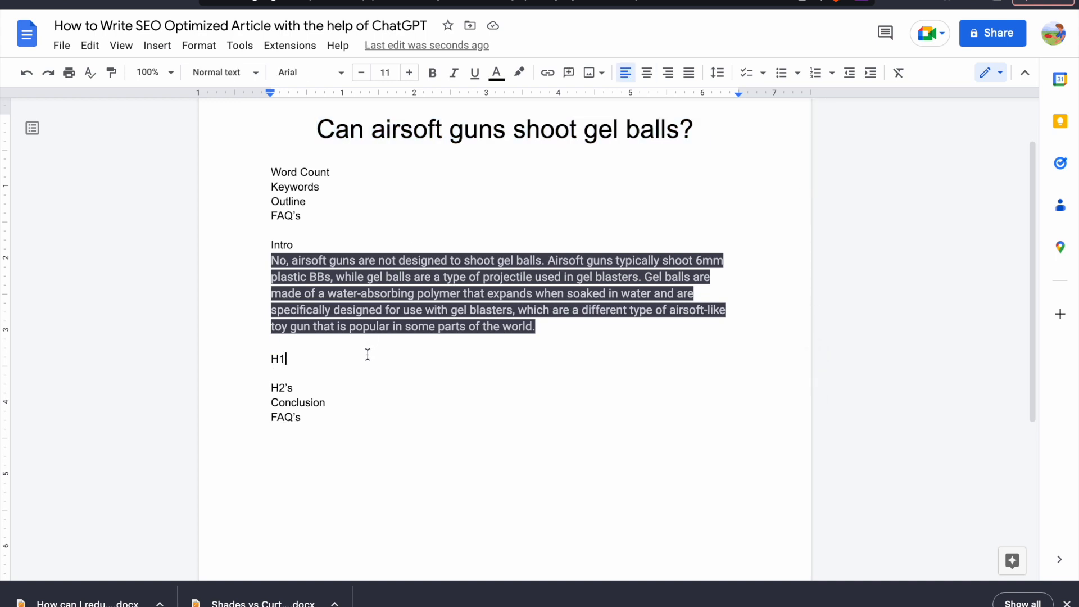
type(":")
key("ctrl+v")
Try to reduce the font size of the title pasted behind H1
left_click(297, 375)
left_click(311, 72)
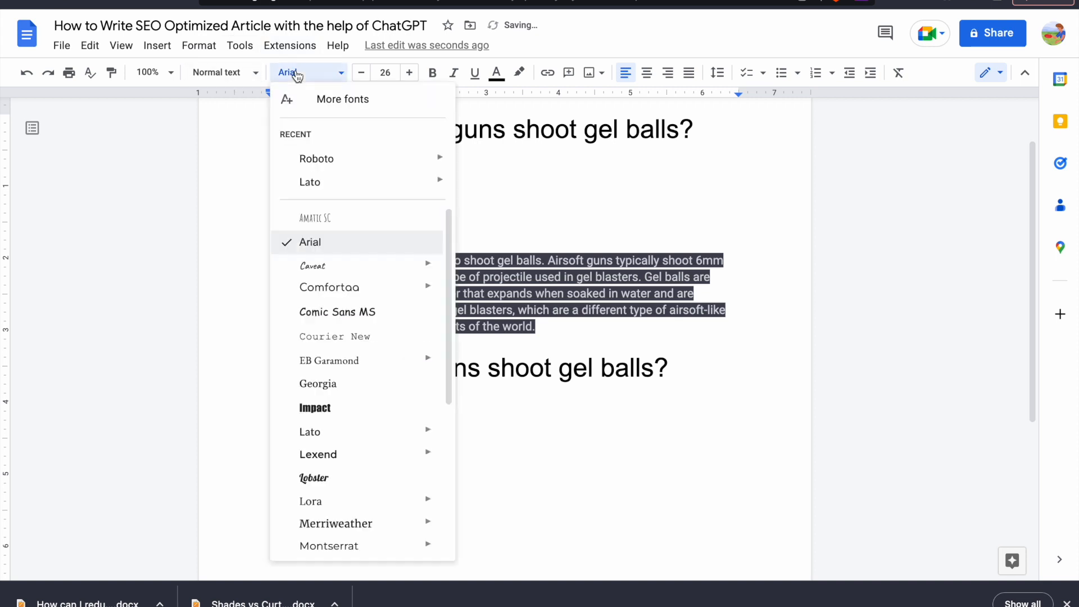
left_click(360, 80)
left_click(359, 80)
left_click(360, 79)
left_click(360, 80)
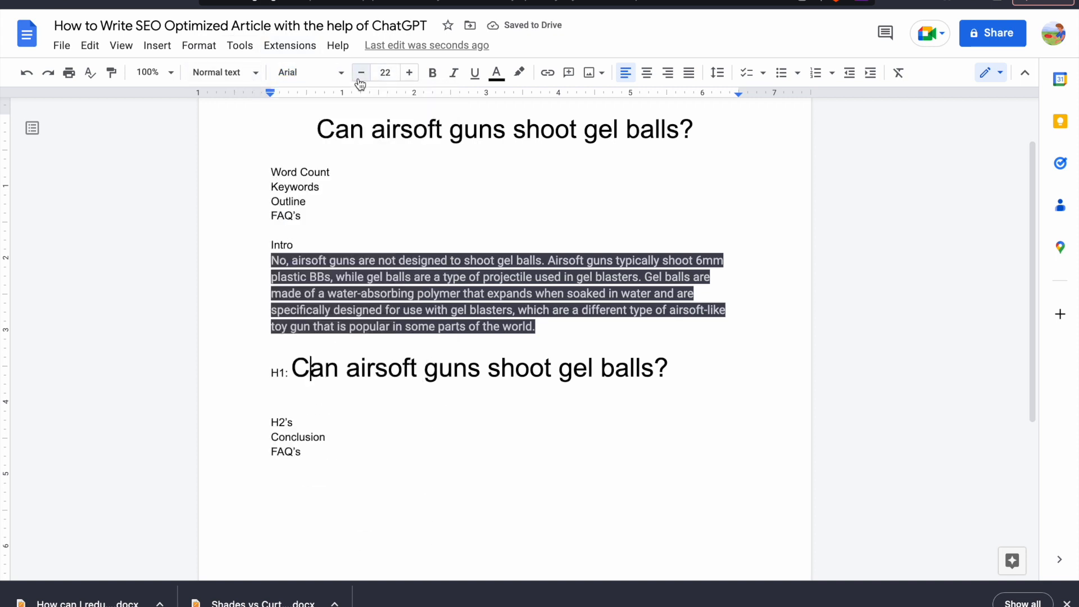
left_click(402, 420)
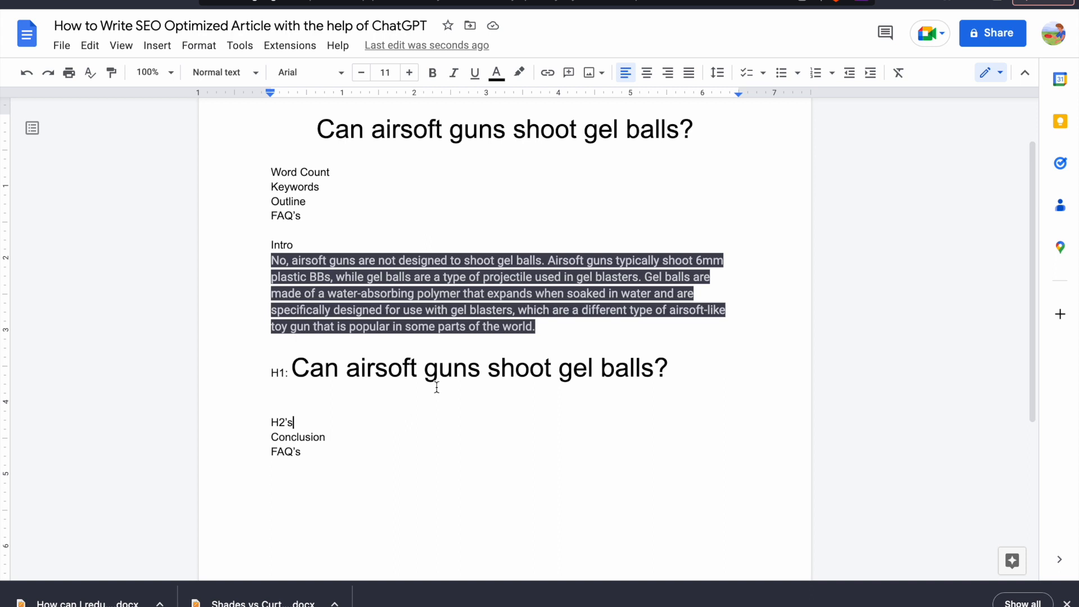
scroll(476, 395, "down", 1)
scroll(475, 395, "down", 1)
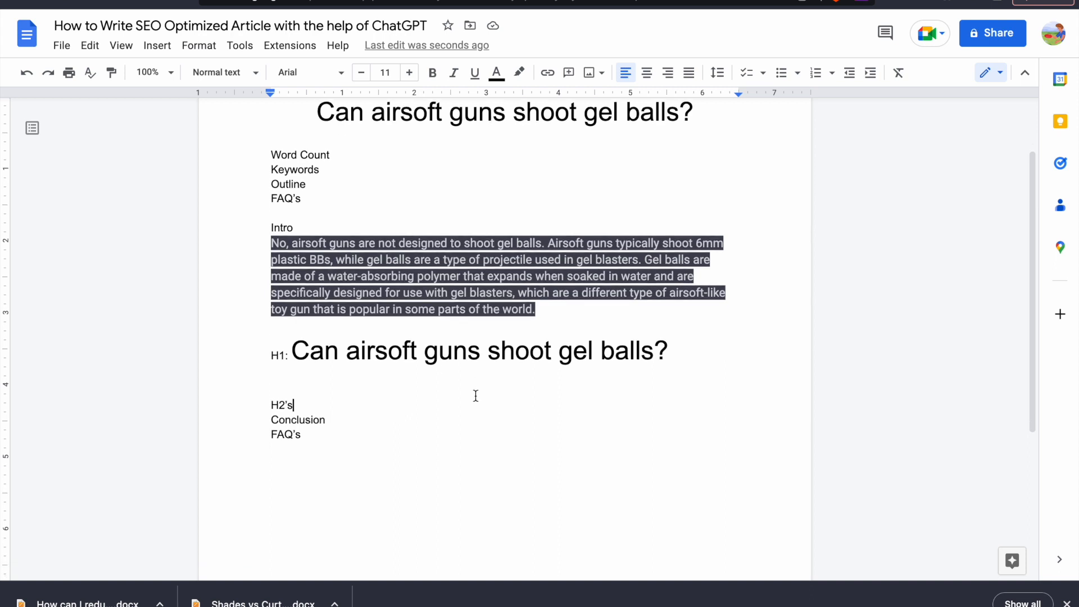
left_click(440, 354)
left_click_drag(267, 242, 536, 312)
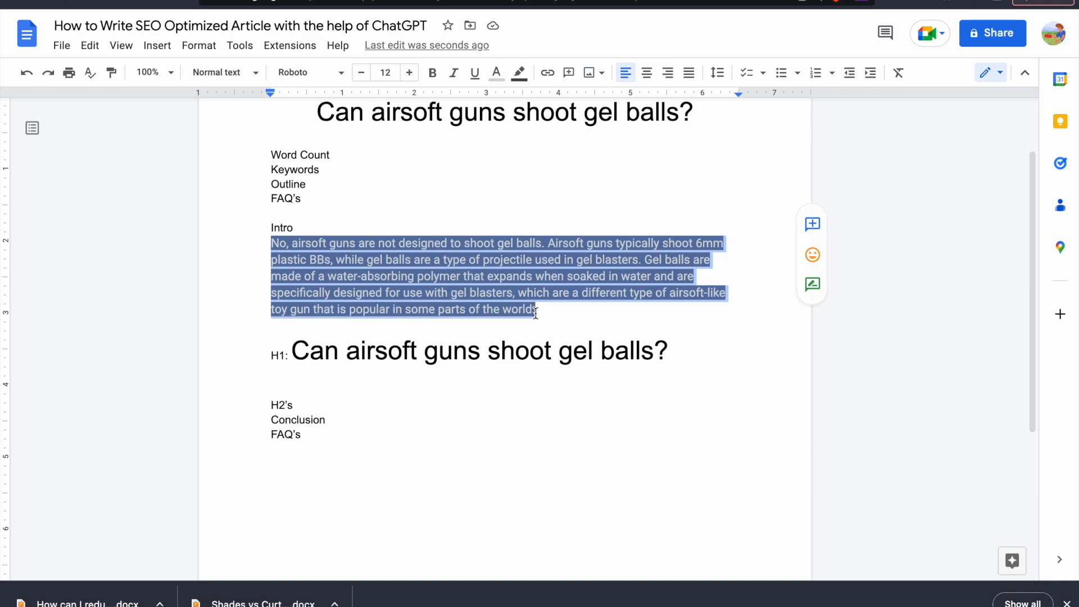
left_click(321, 371)
left_click(314, 404)
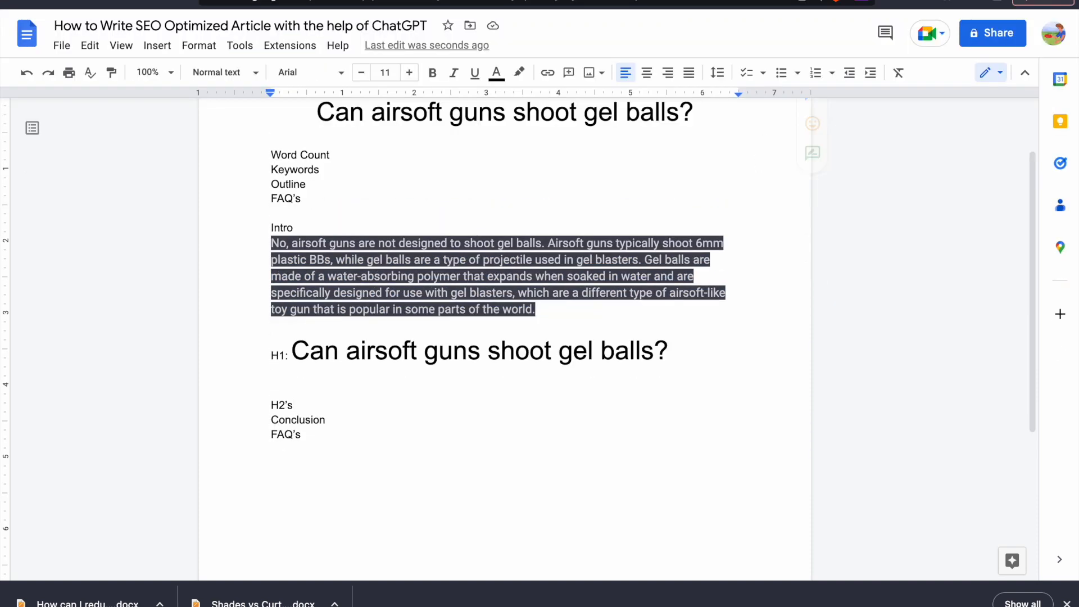
Switch to the Google results and review the People also ask questions and the related searches for subheading ideas
key("ctrl+Right")
key("ctrl+Left")
key("ctrl+Right")
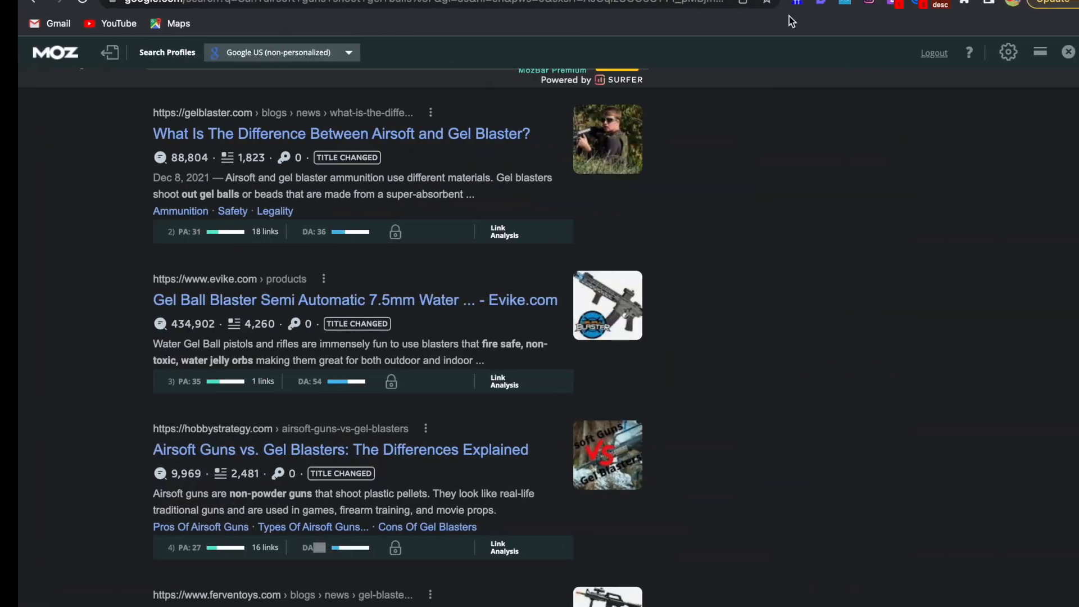
scroll(402, 168, "up", 10)
scroll(263, 319, "down", 3)
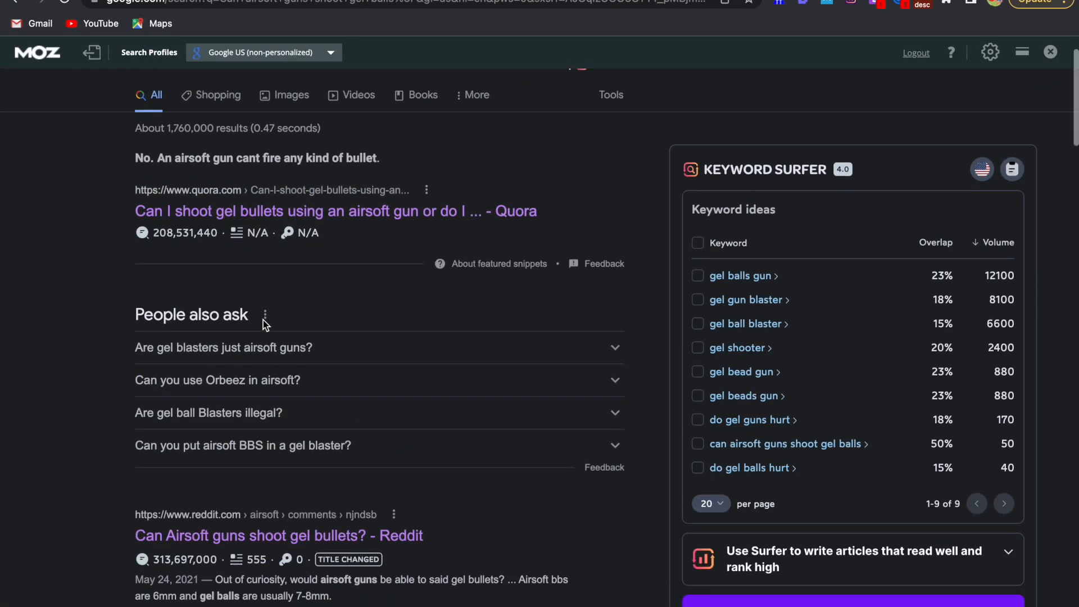
left_click_drag(135, 317, 347, 418)
scroll(347, 418, "down", 20)
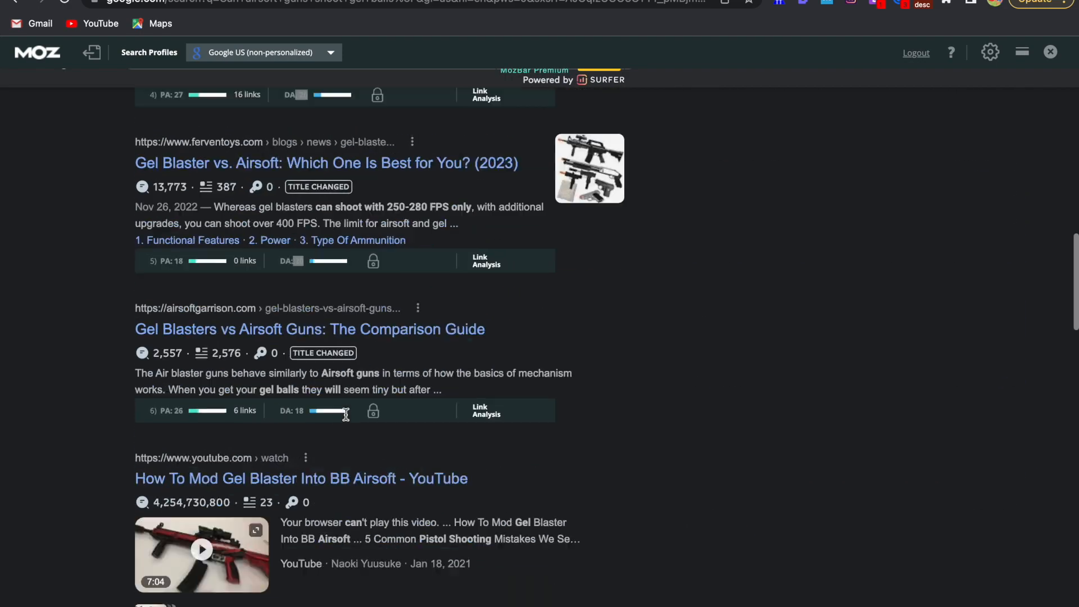
scroll(348, 418, "down", 4)
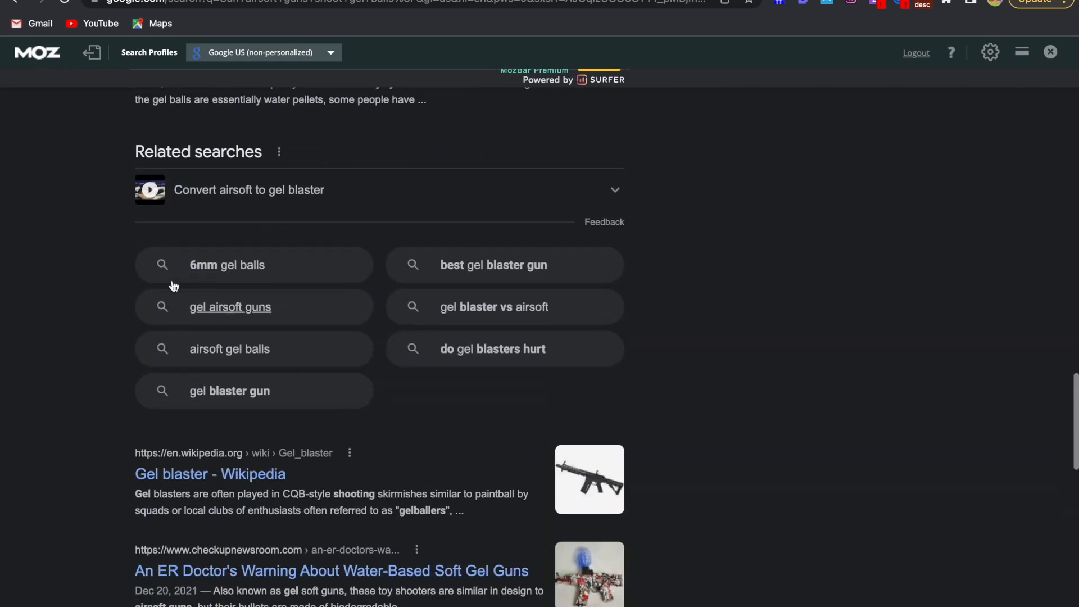
left_click_drag(122, 258, 444, 373)
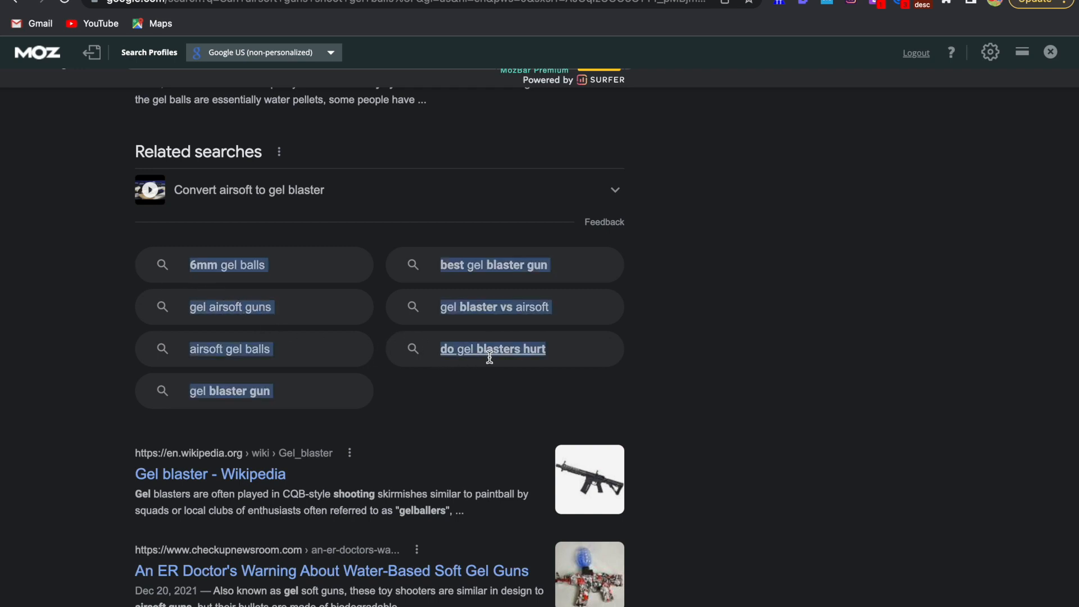
left_click(487, 388)
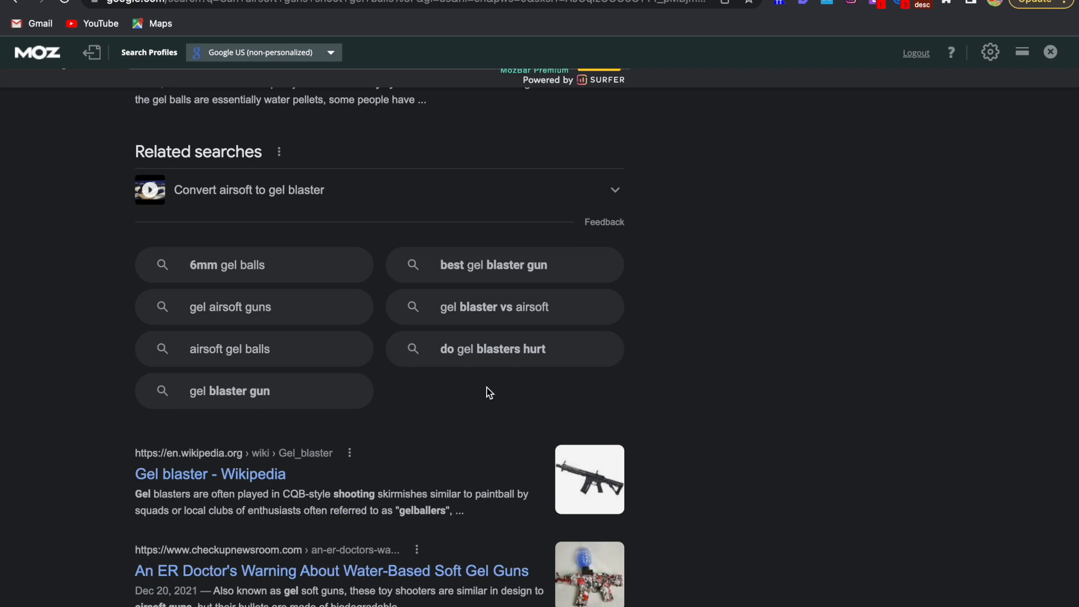
Open the related search "gel blaster vs airsoft" and return to the related searches of the original question
left_click(504, 317)
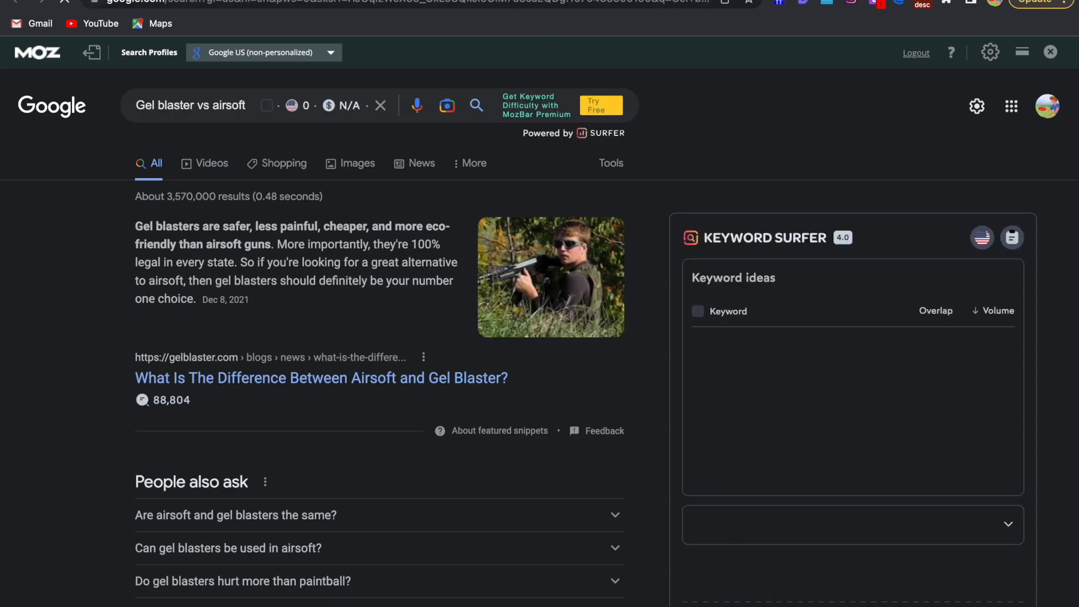
key("alt+Left")
scroll(332, 313, "down", 1)
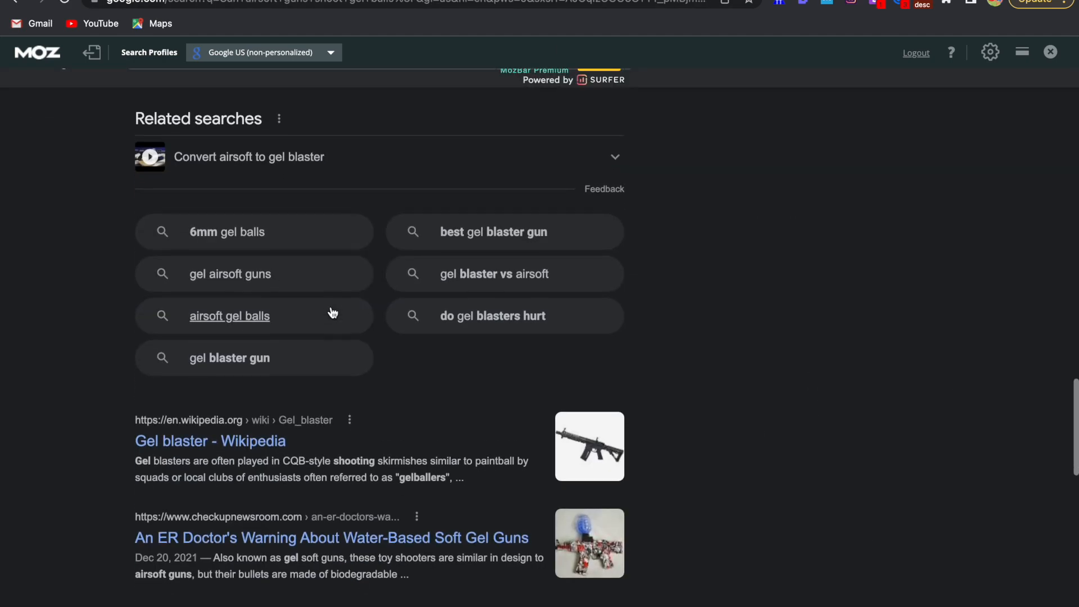
Open the related search "gel airsoft guns", look through its results and related searches, and return to the original results
left_click(250, 284)
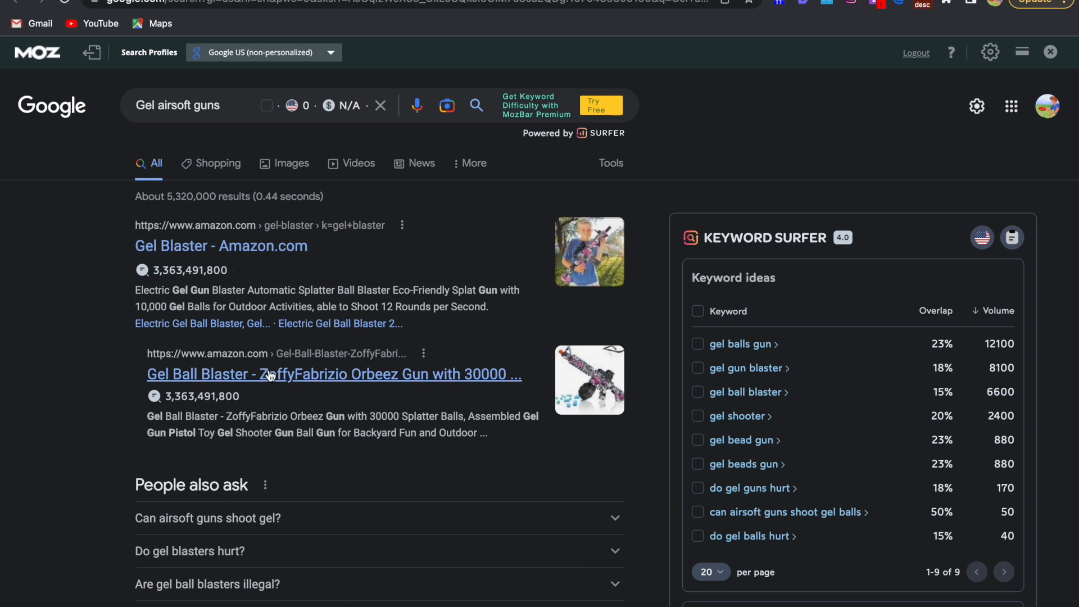
scroll(270, 371, "down", 6)
scroll(269, 376, "down", 9)
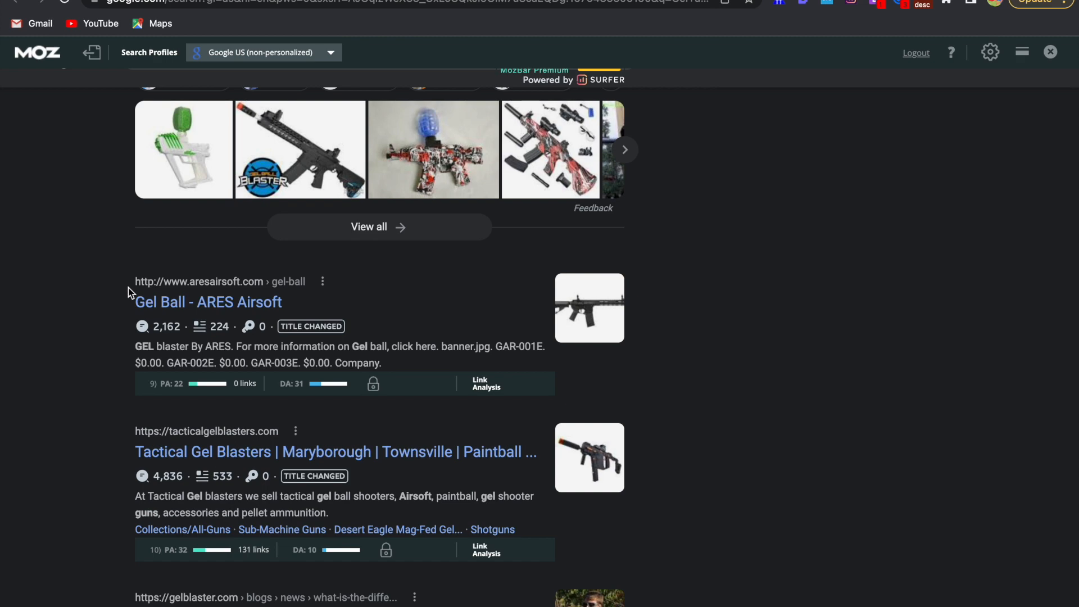
scroll(128, 287, "down", 3)
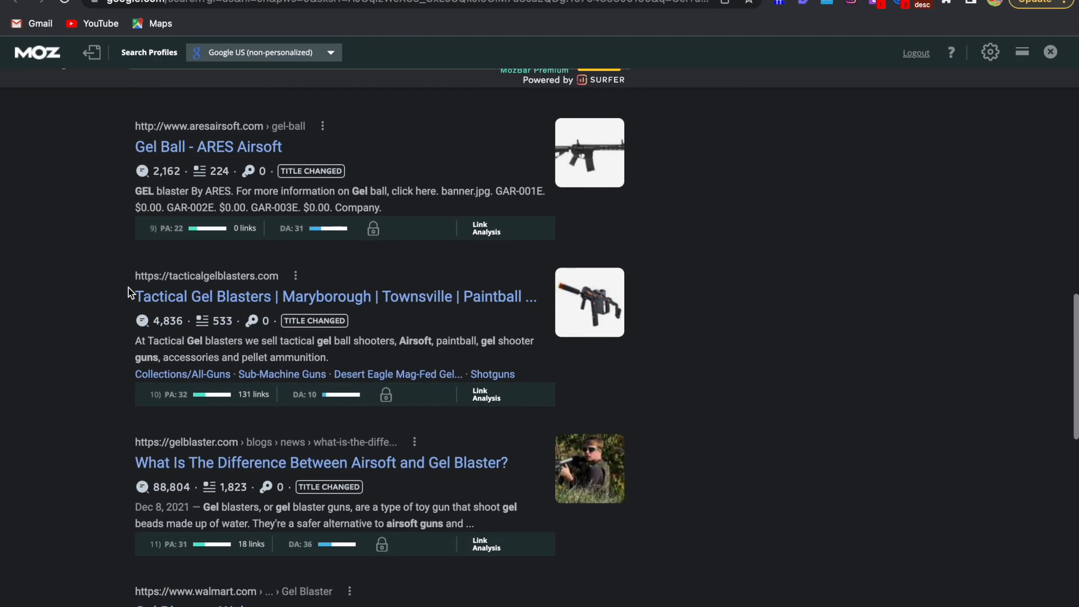
scroll(128, 288, "down", 10)
scroll(128, 288, "down", 3)
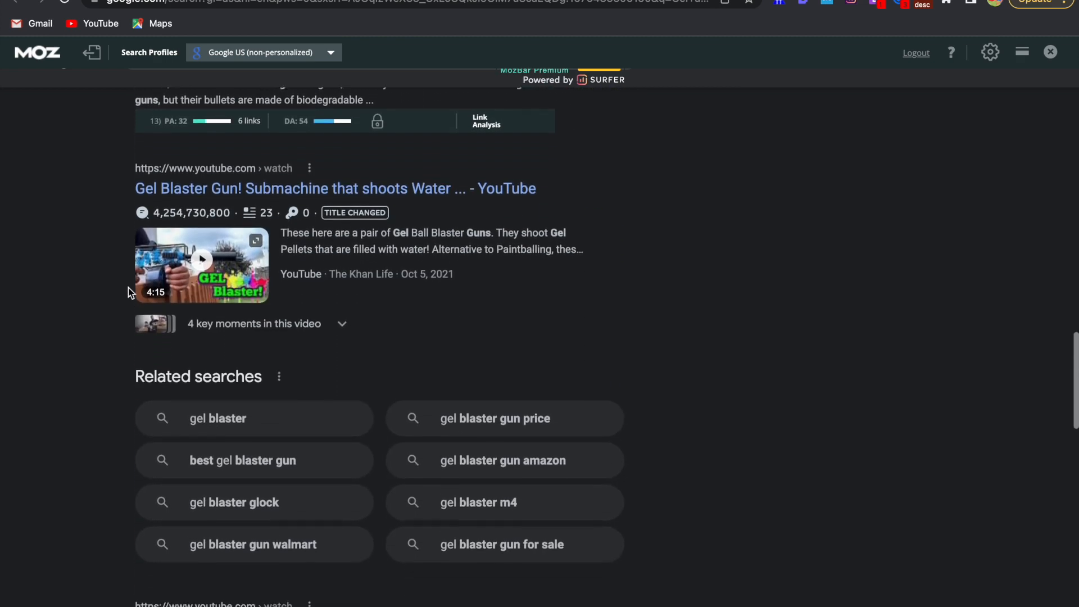
scroll(229, 446, "up", 20)
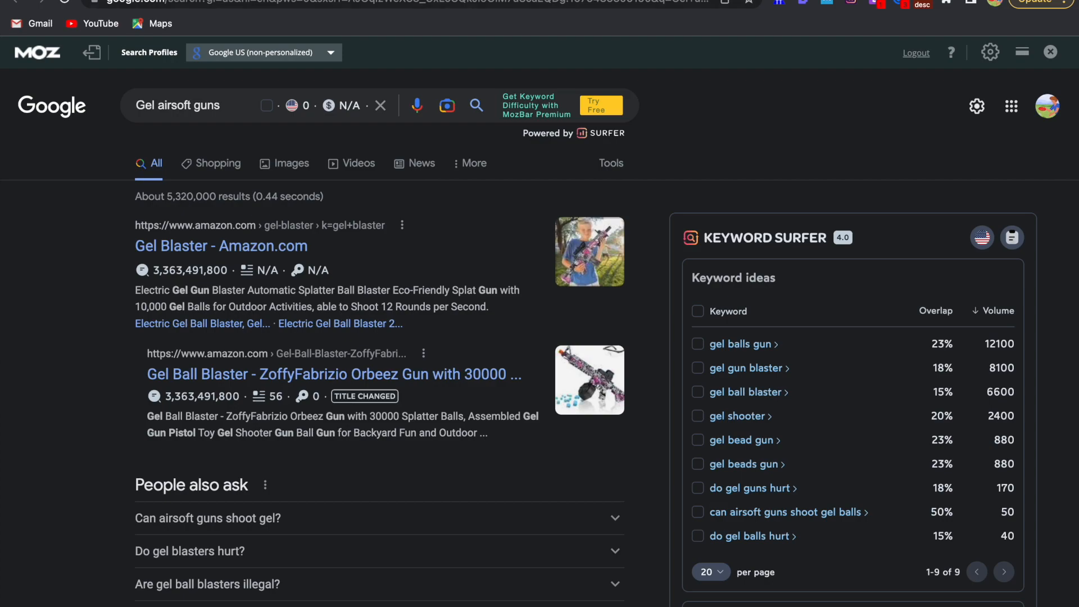
scroll(366, 244, "down", 10)
scroll(366, 244, "up", 10)
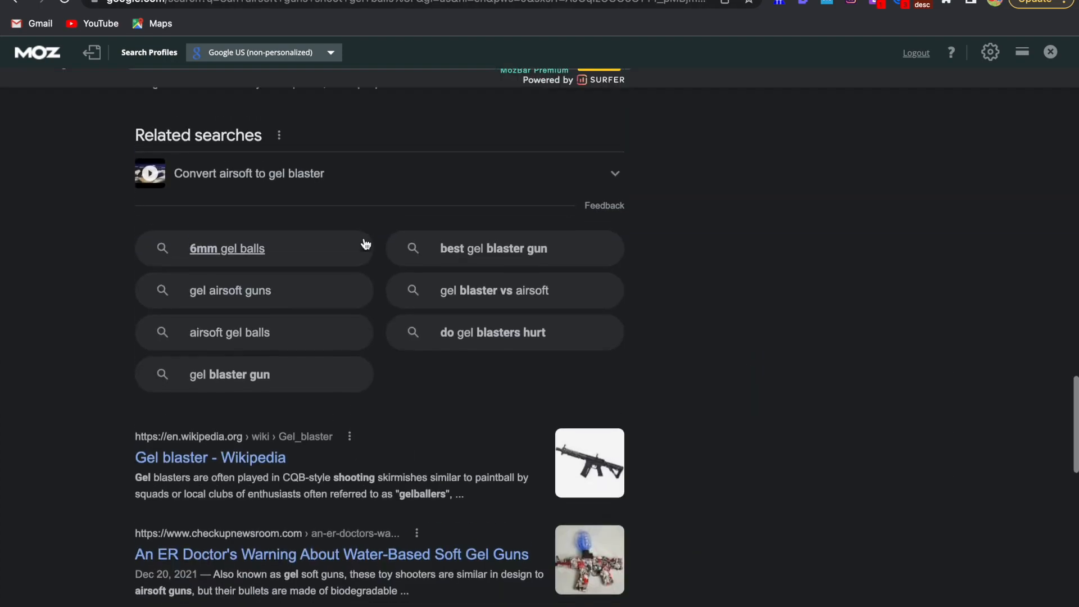
Look through the original results again and read the People also ask answer to "Are gel blasters just airsoft guns?"
scroll(365, 244, "down", 10)
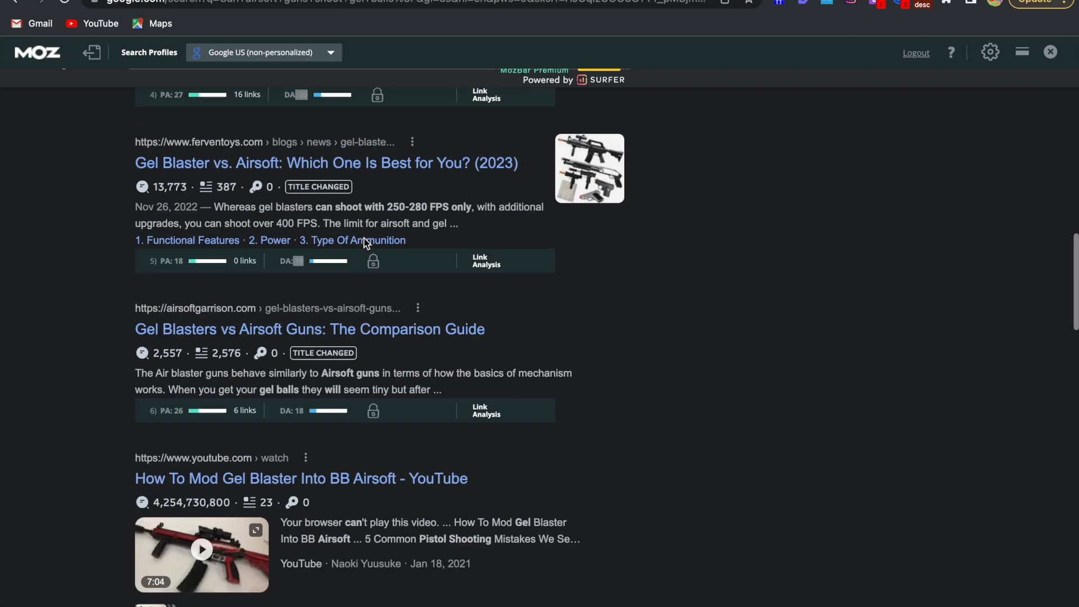
scroll(364, 241, "down", 1)
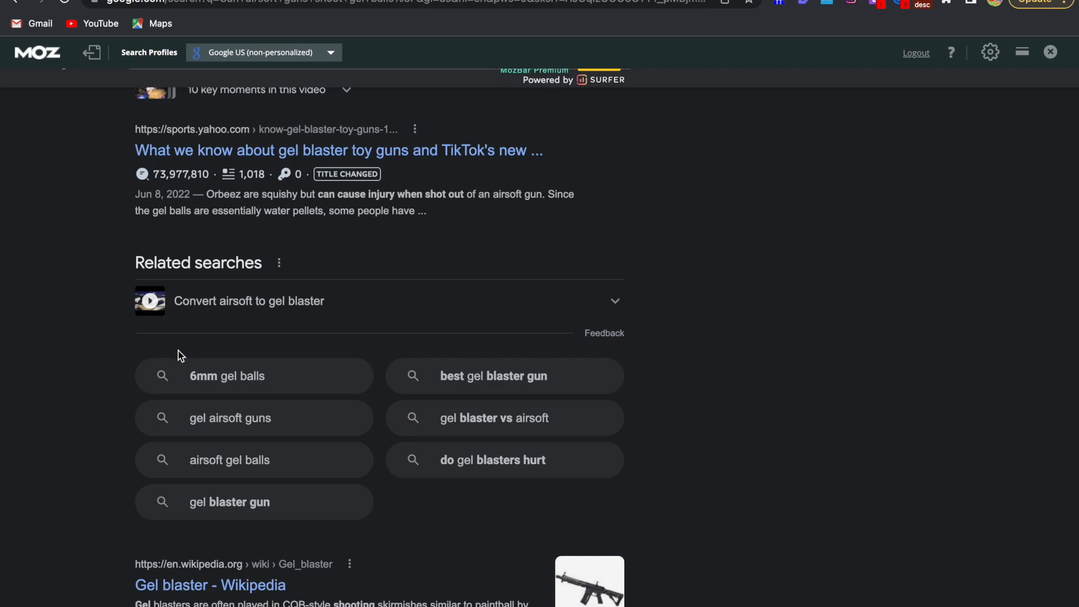
scroll(185, 351, "up", 12)
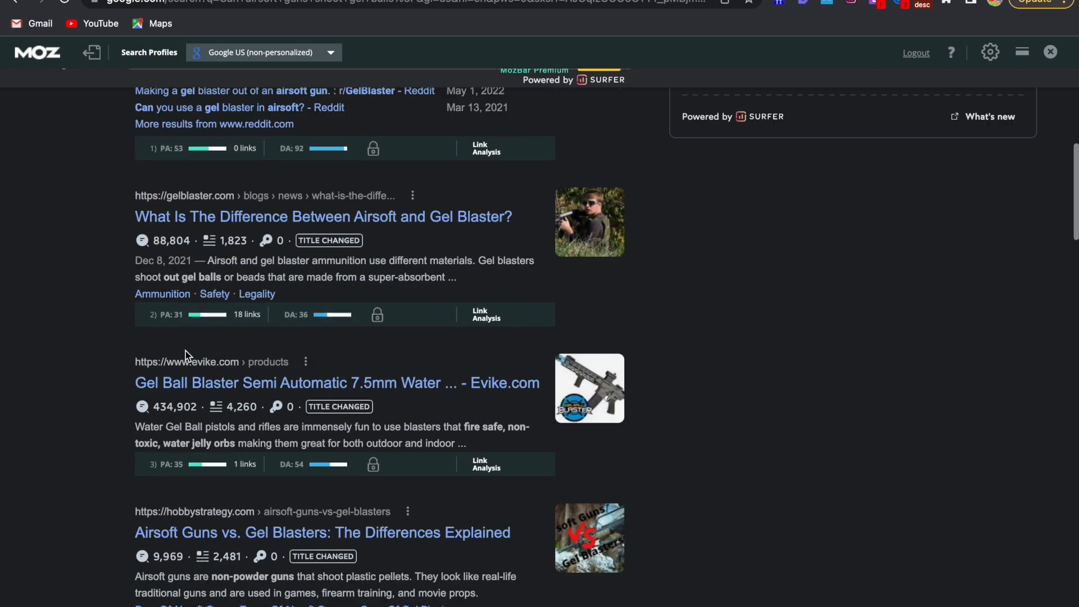
scroll(187, 356, "up", 1)
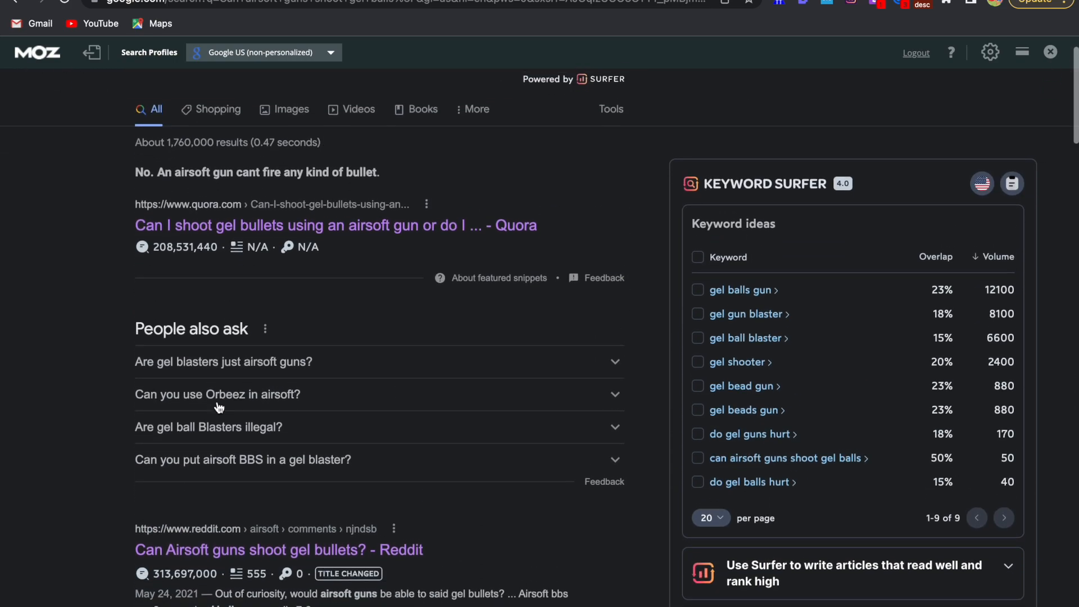
left_click(295, 365)
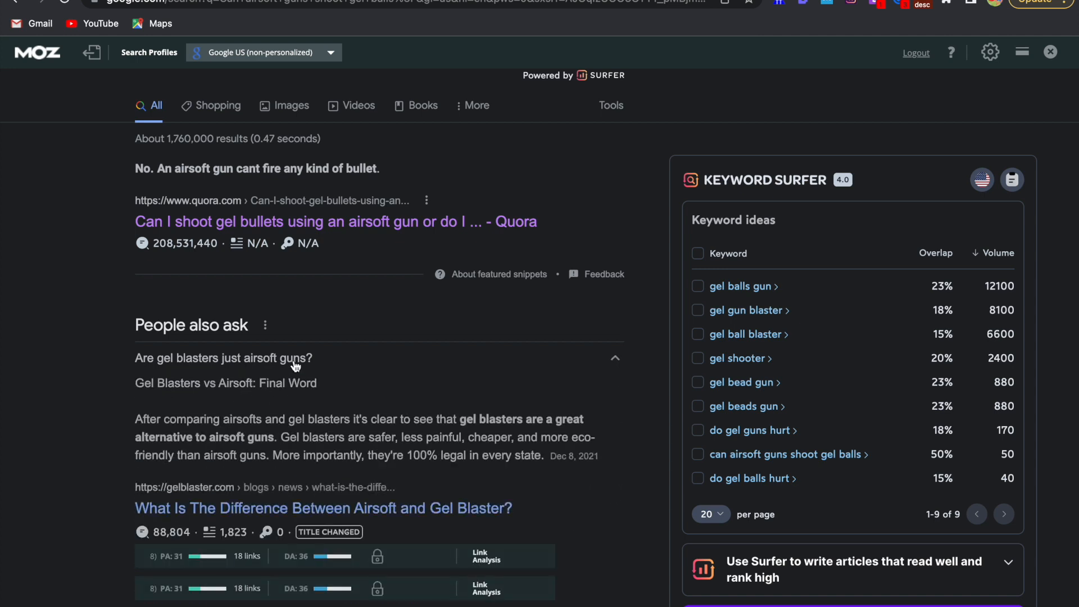
left_click(296, 365)
Copy the question "Are gel blasters just airsoft guns?" into the Google Docs article, replacing the title behind H1
left_click_drag(107, 363, 314, 363)
key("ctrl+c")
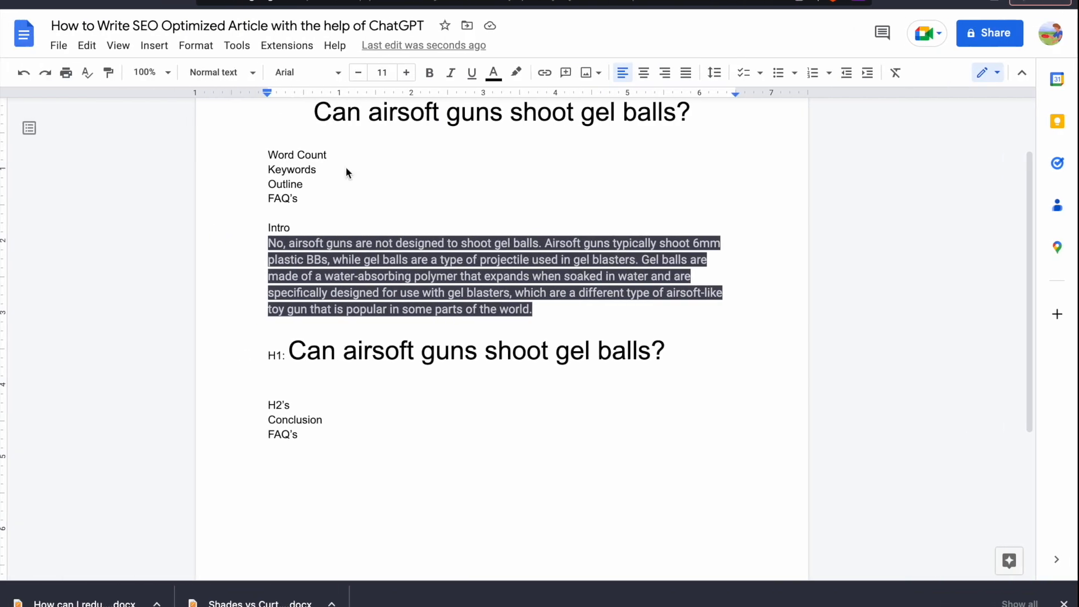
scroll(399, 236, "up", 1)
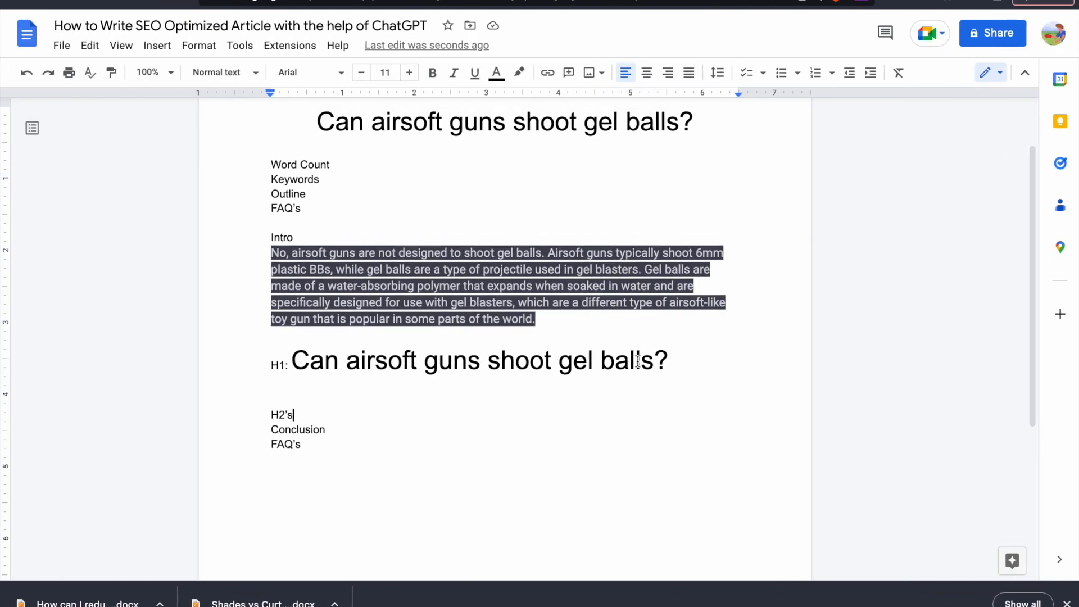
left_click_drag(672, 360, 466, 351)
key("ctrl+v")
left_click(466, 351)
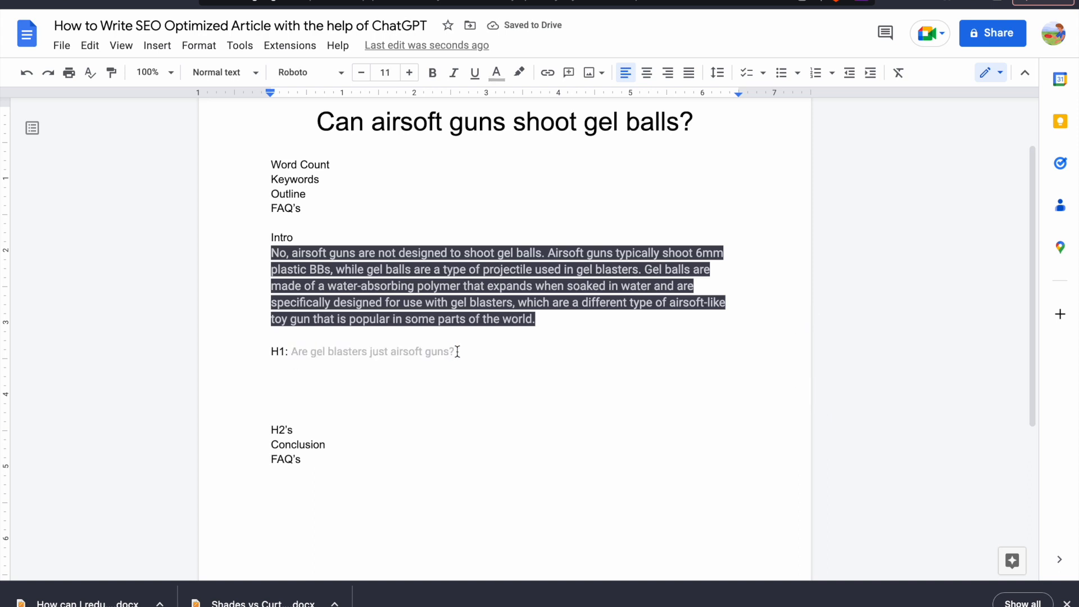
left_click_drag(457, 352, 296, 353)
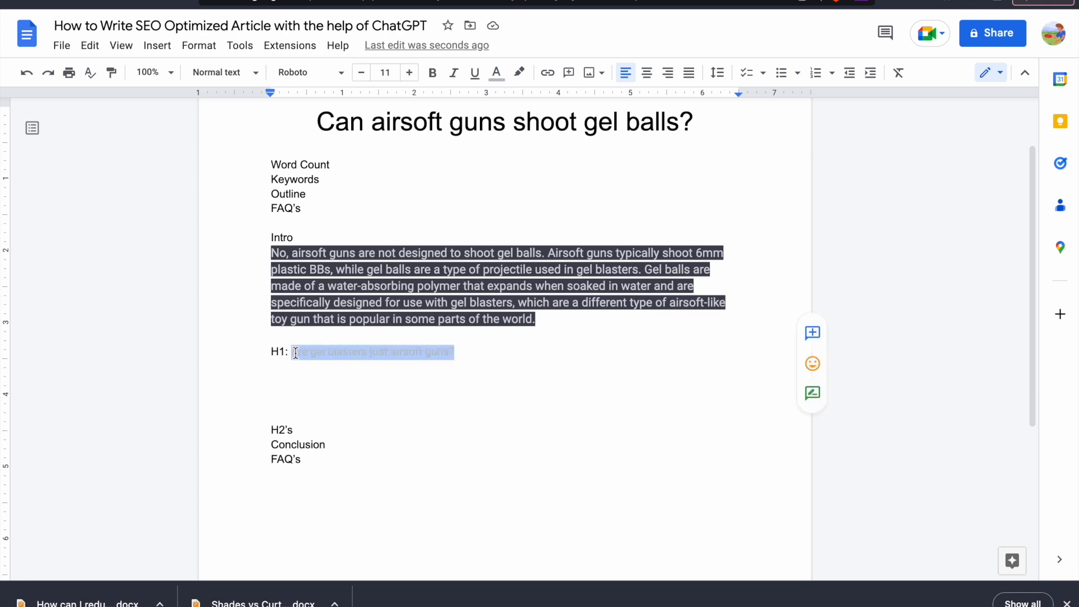
left_click_drag(432, 118, 610, 128)
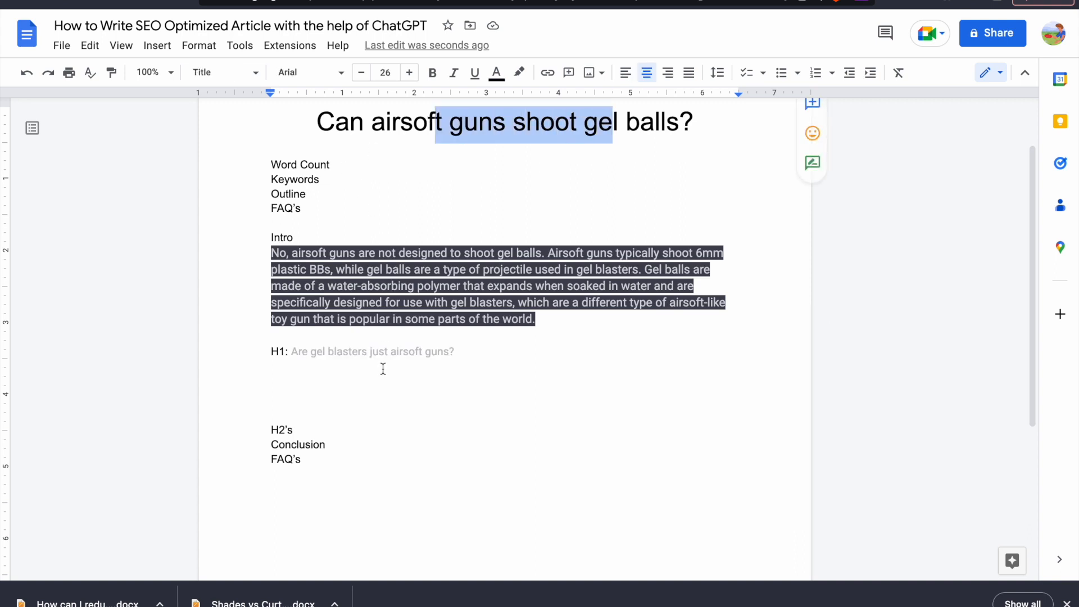
Read the People also ask answer to "Can you use Orbeez in airsoft?" and copy that question under H2's in the Google Docs article
left_click(300, 429)
left_click(277, 374)
key("ctrl+Right")
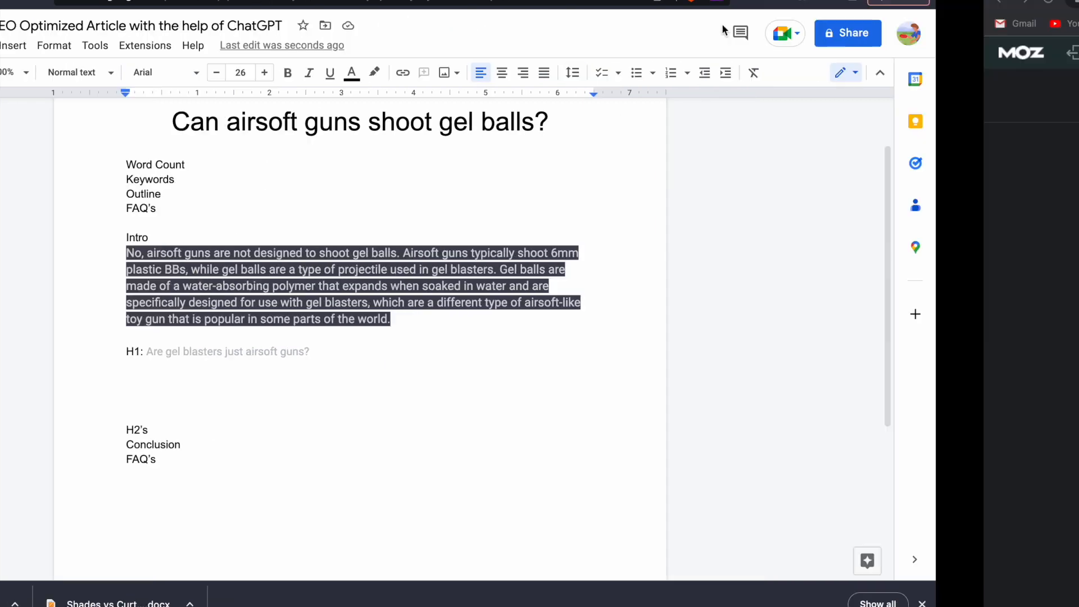
scroll(396, 294, "down", 3)
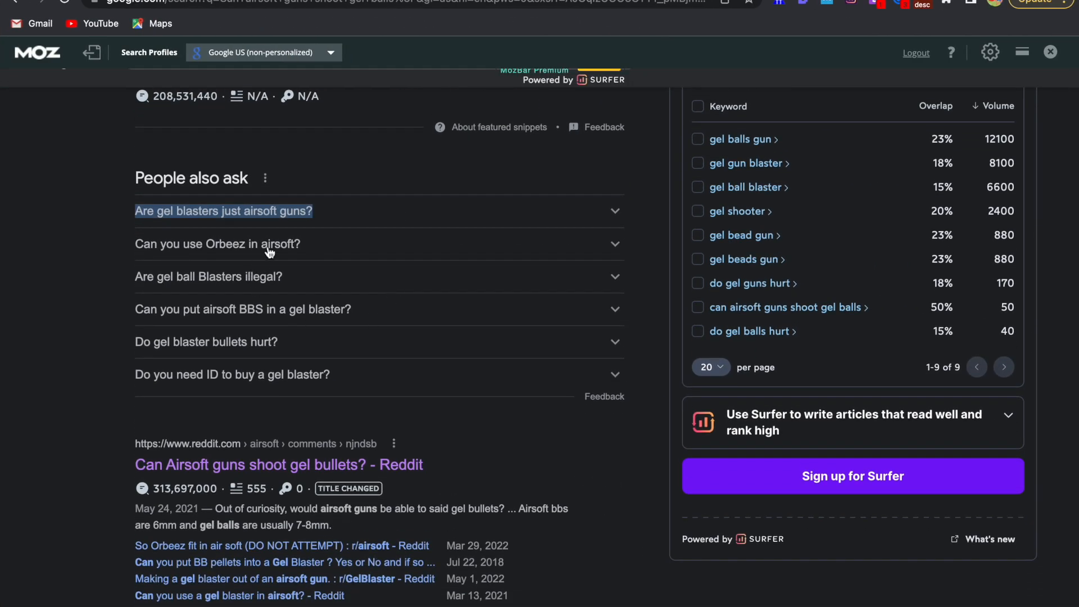
left_click(289, 254)
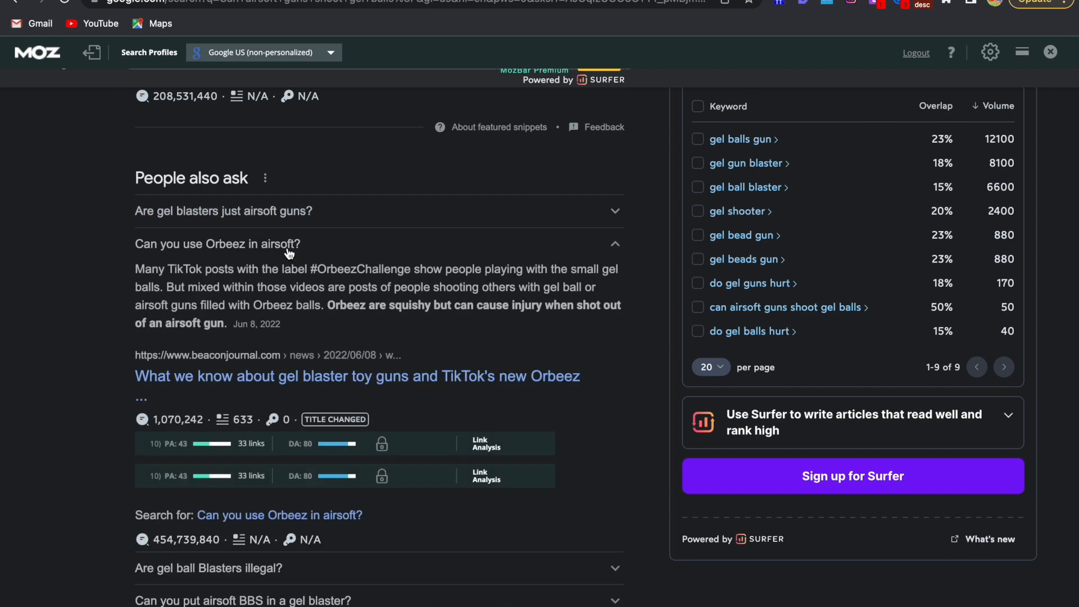
left_click(289, 252)
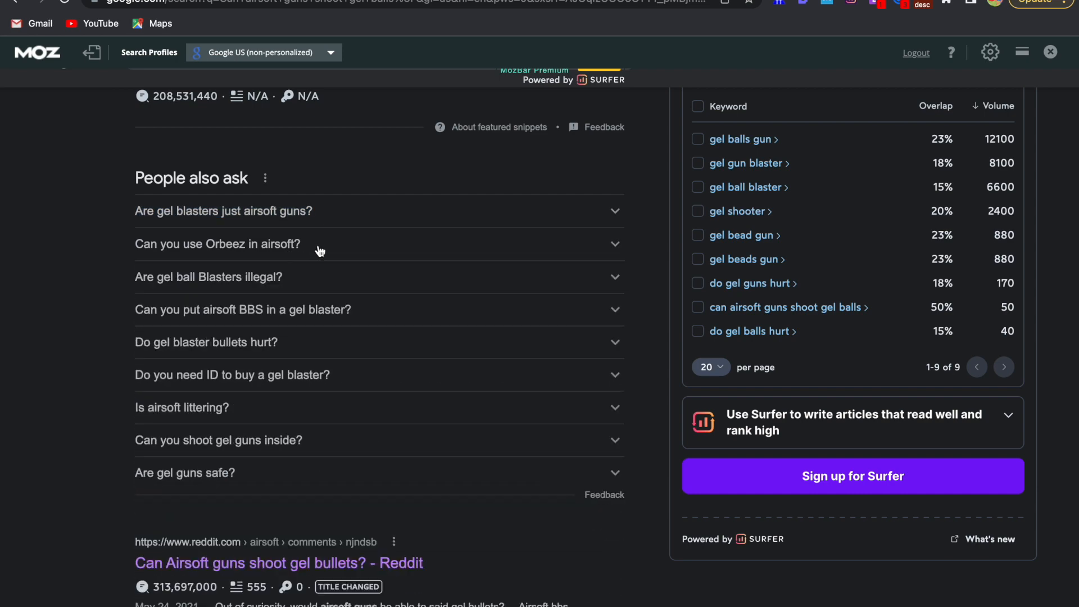
triple_click(131, 251)
key("ctrl+c")
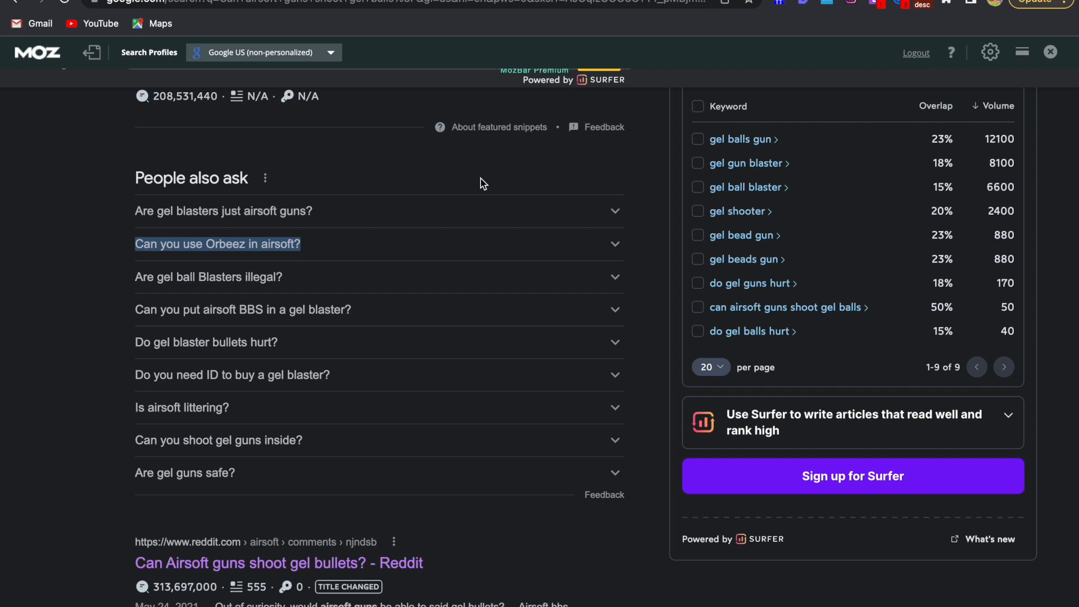
key("ctrl+Left")
left_click(351, 393)
left_click(321, 430)
key("Return")
key("ctrl+v")
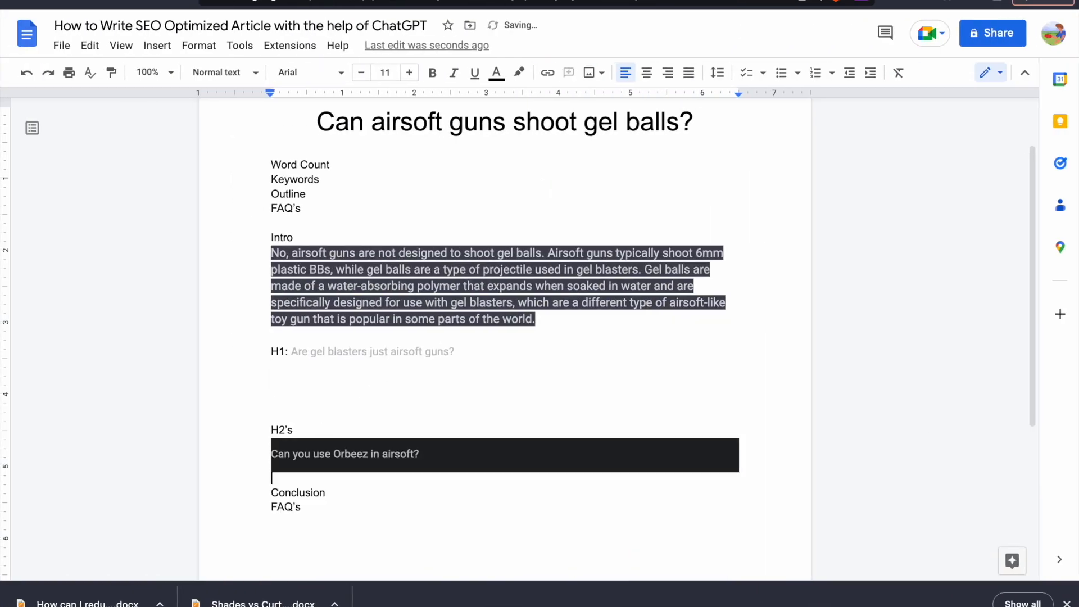
Copy the People also ask question "Can you put airsoft BBS in a gel blaster?" into the article as the second H2 heading
key("ctrl+Right")
left_click(227, 313)
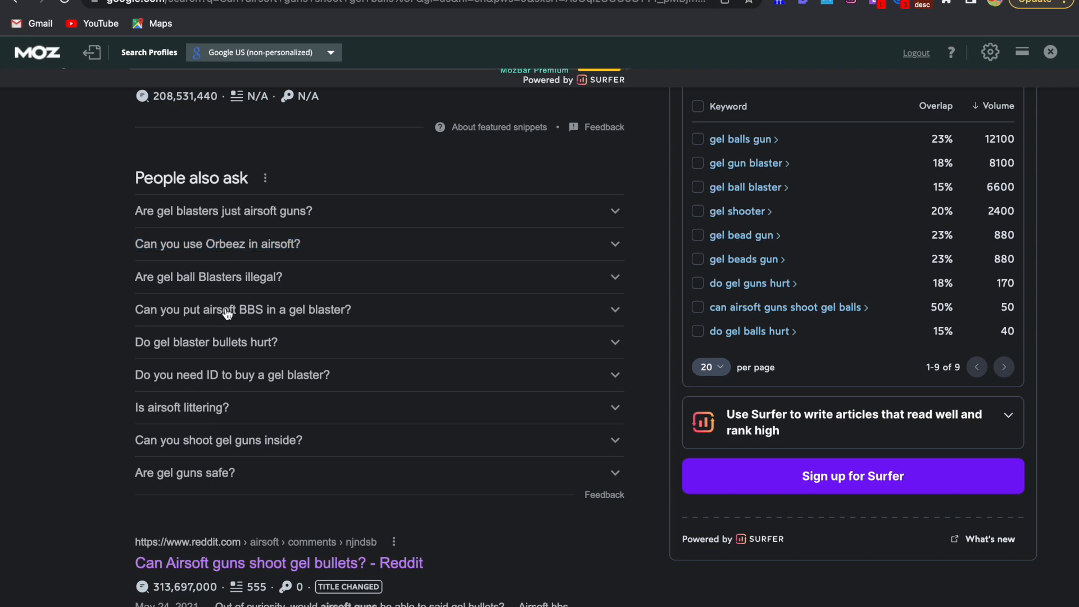
left_click(227, 312)
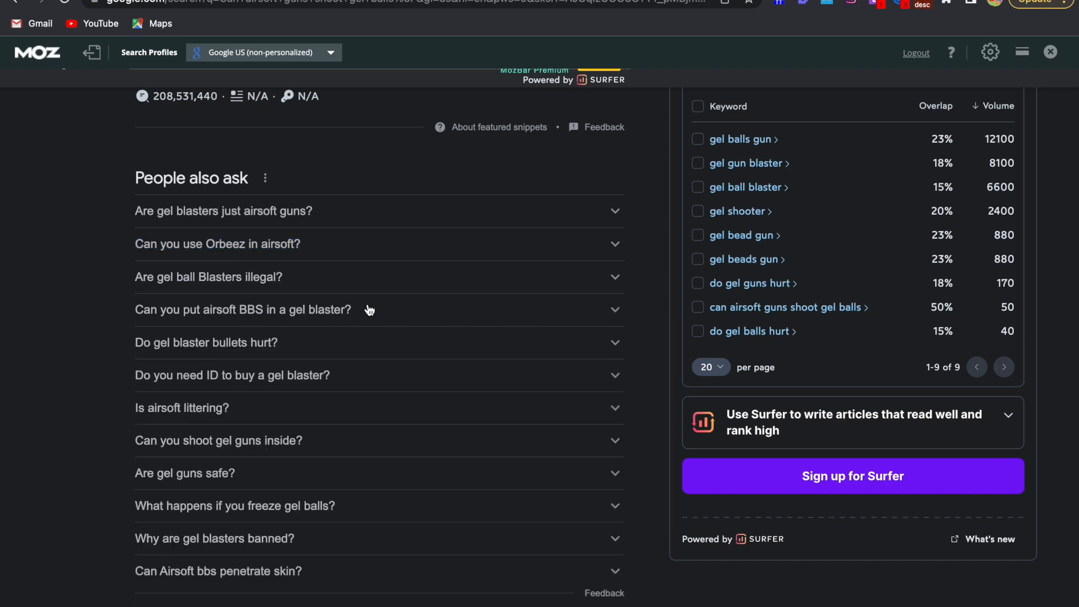
left_click_drag(369, 308, 115, 314)
key("super+c")
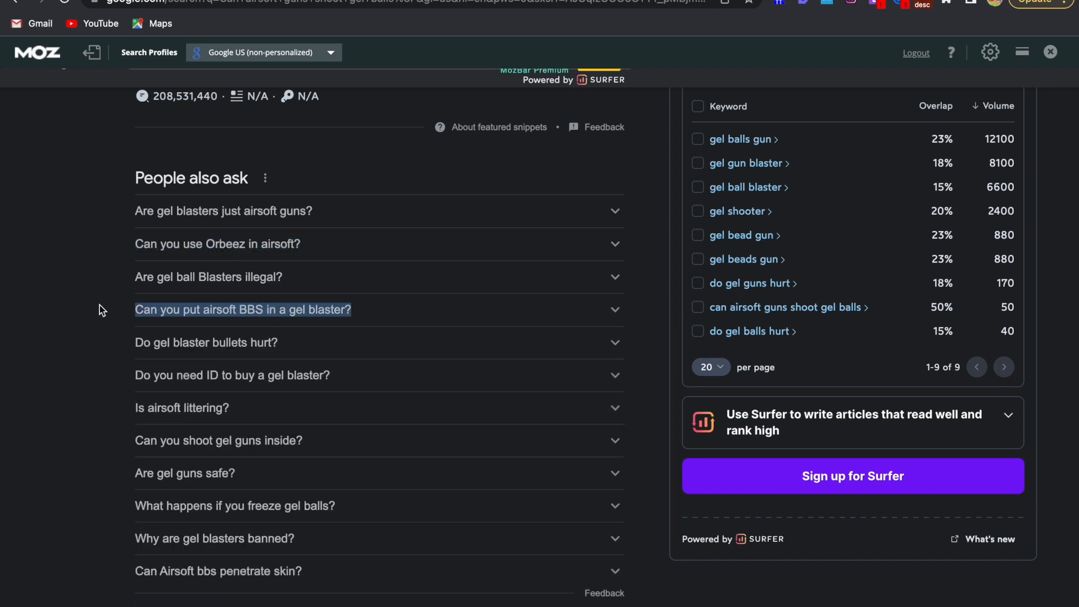
key("ctrl+Left")
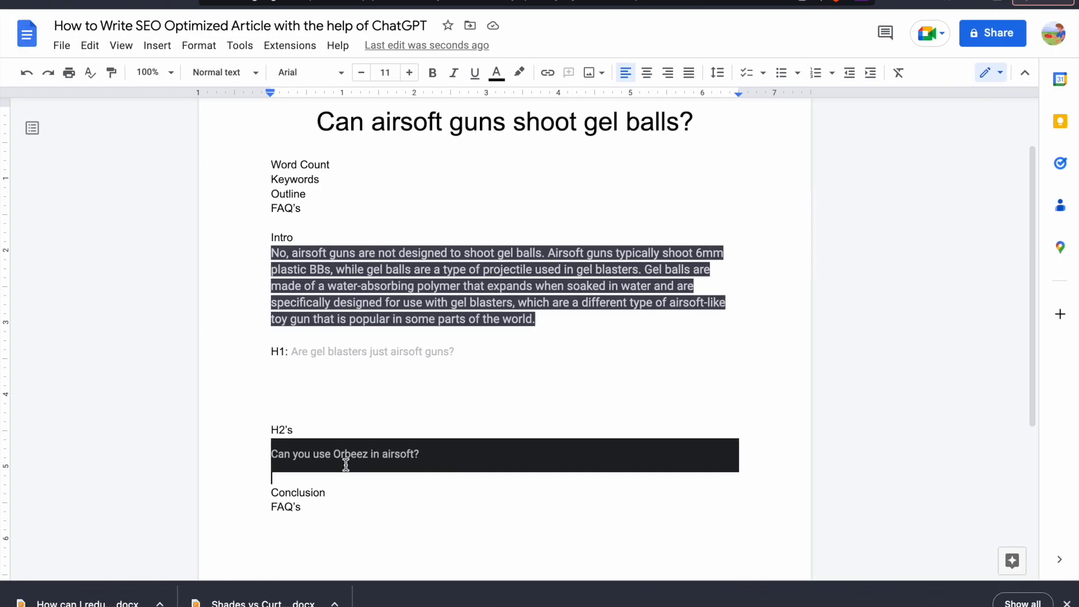
key("super+v")
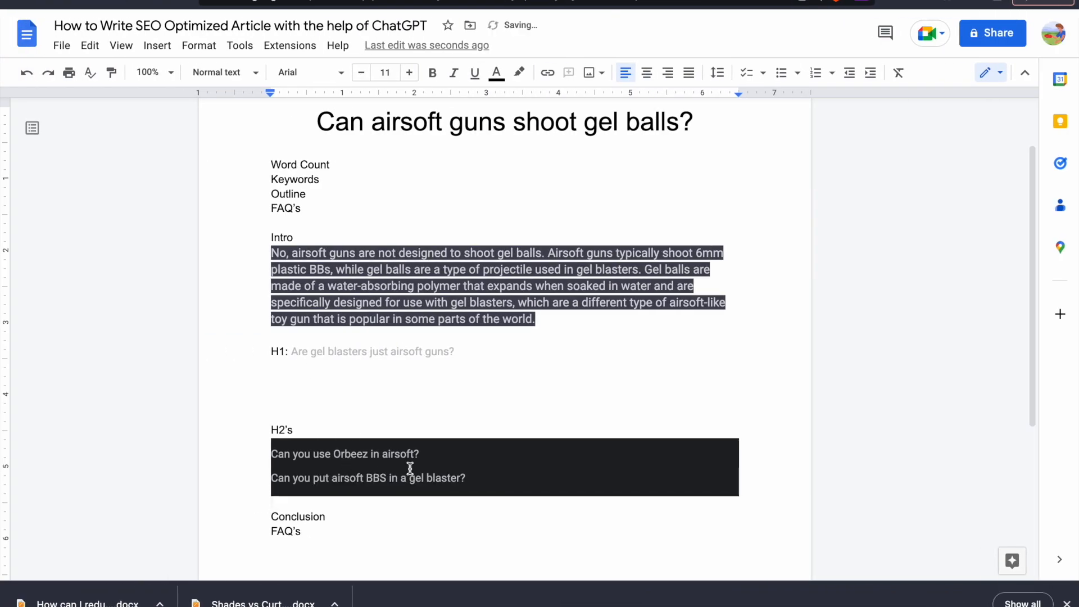
Expand more People also ask questions with "Can you shoot gel guns inside?" and look through the Google results for another heading idea
key("ctrl+Right")
scroll(332, 404, "down", 1)
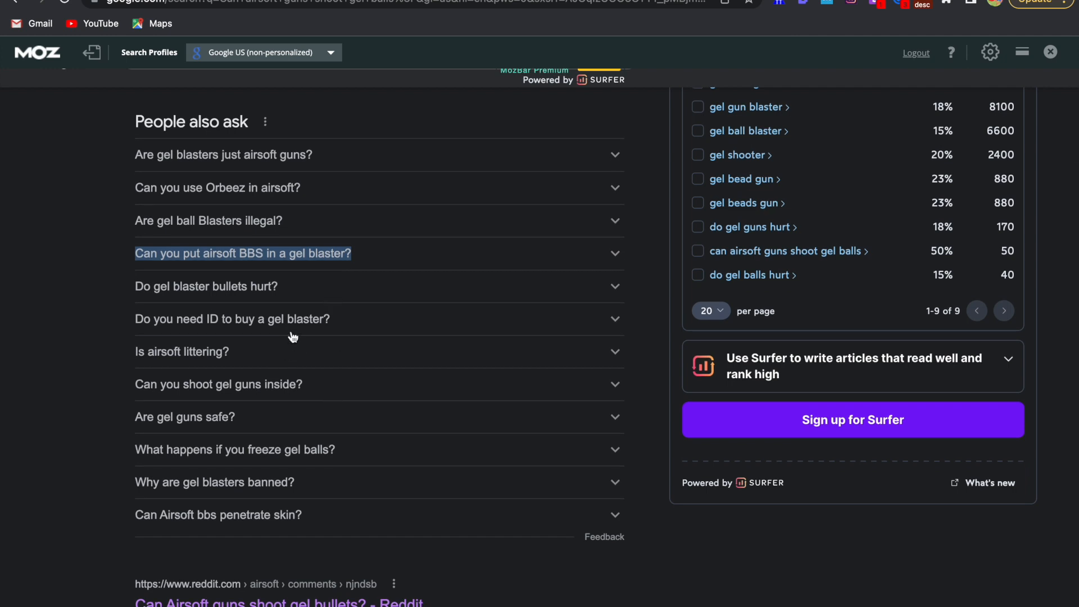
scroll(293, 336, "down", 3)
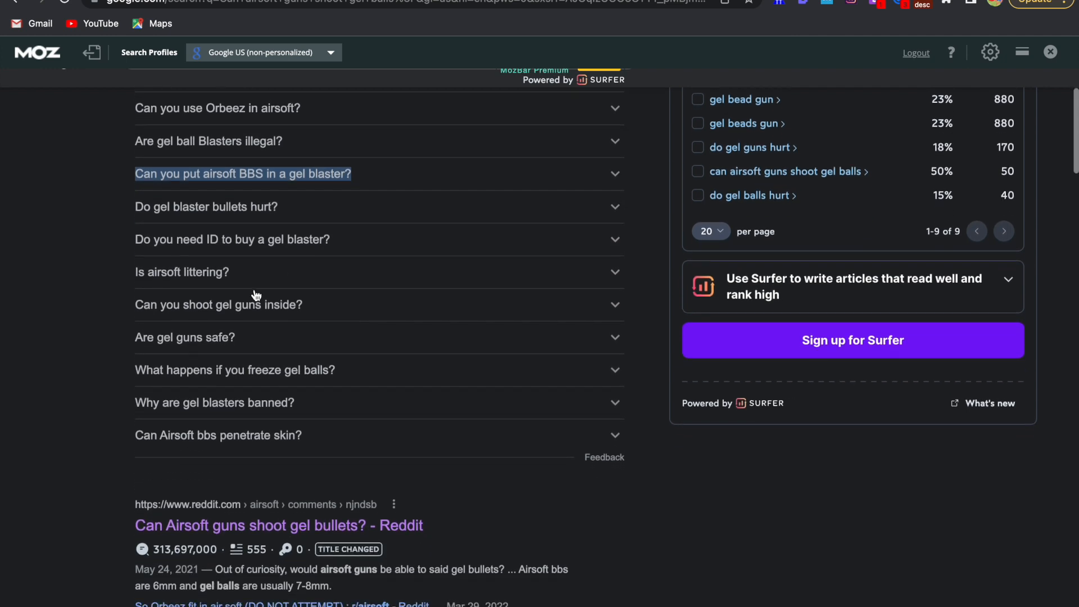
left_click(274, 314)
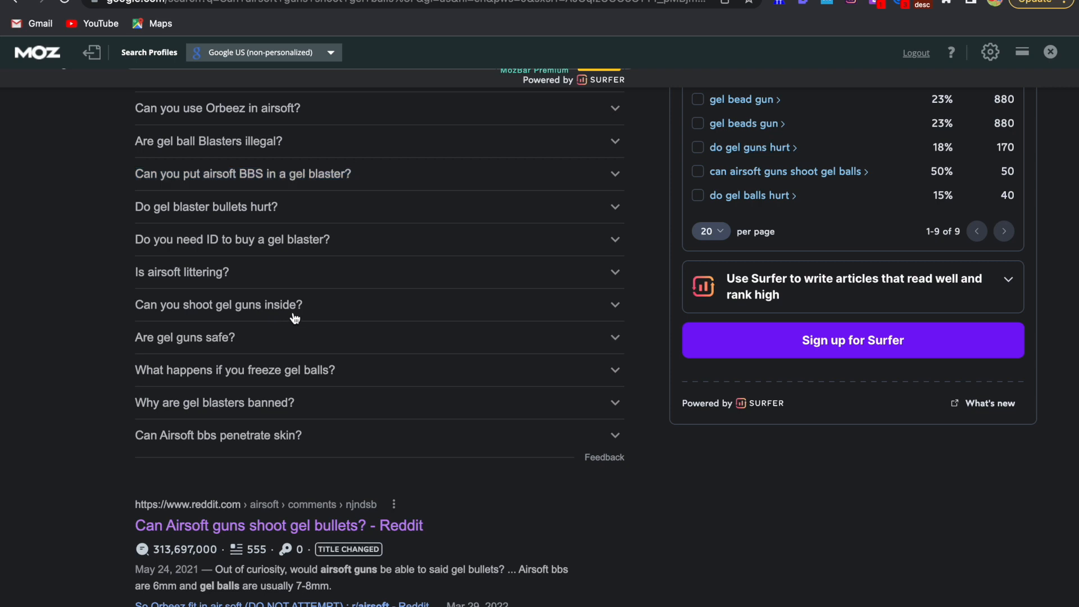
left_click(275, 313)
scroll(294, 318, "down", 2)
scroll(295, 318, "down", 3)
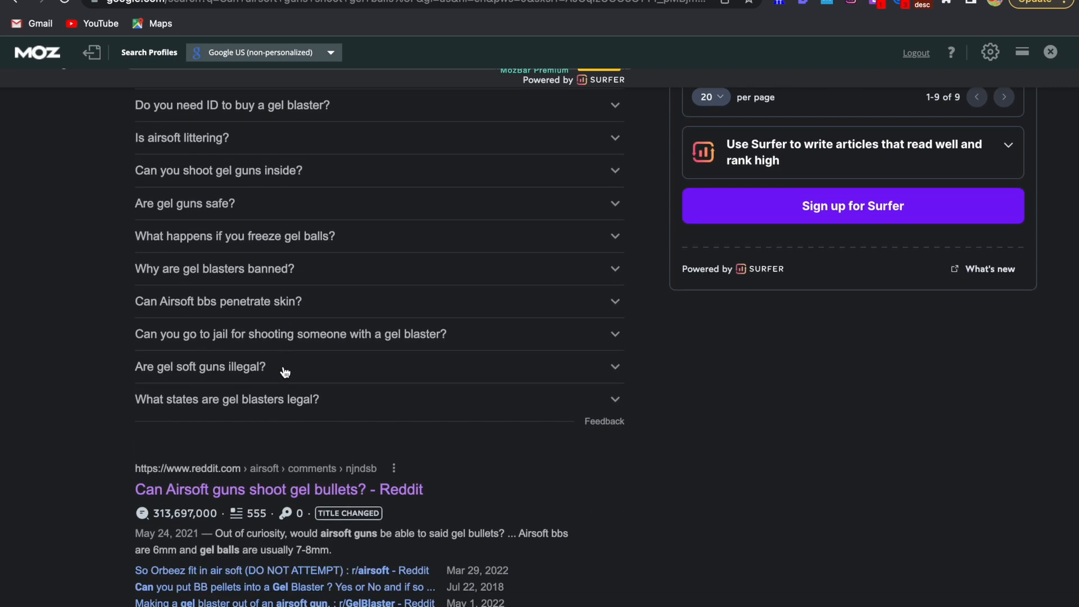
scroll(285, 387, "up", 8)
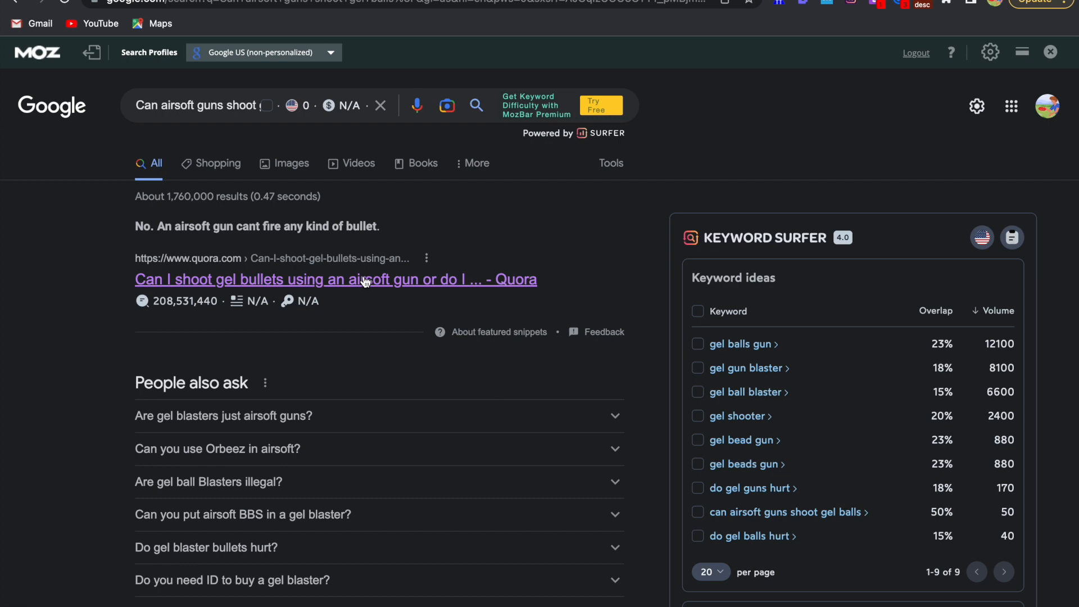
scroll(362, 312, "down", 10)
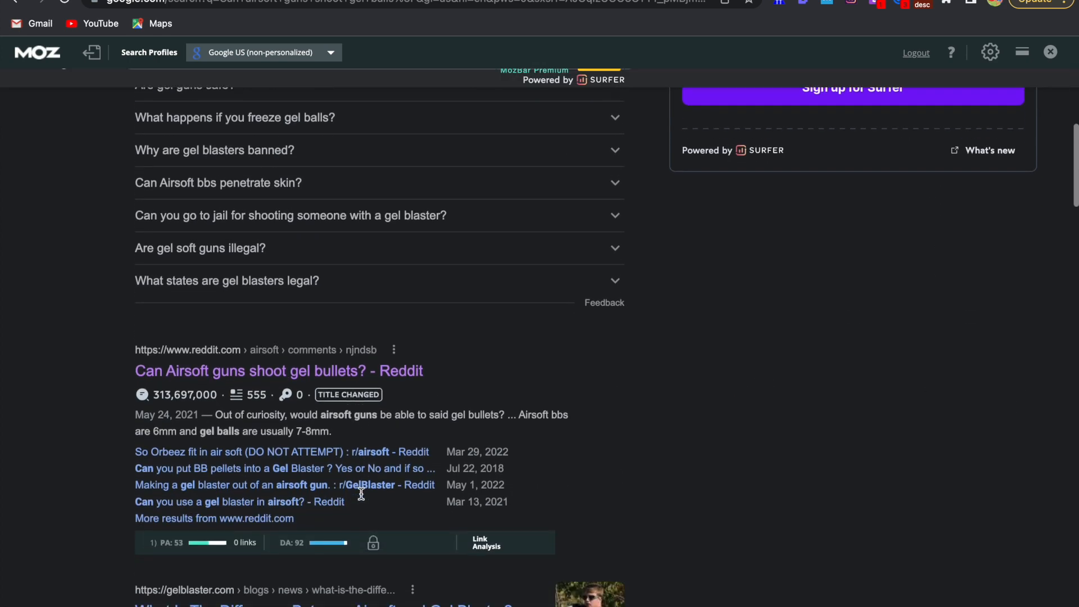
scroll(360, 493, "down", 3)
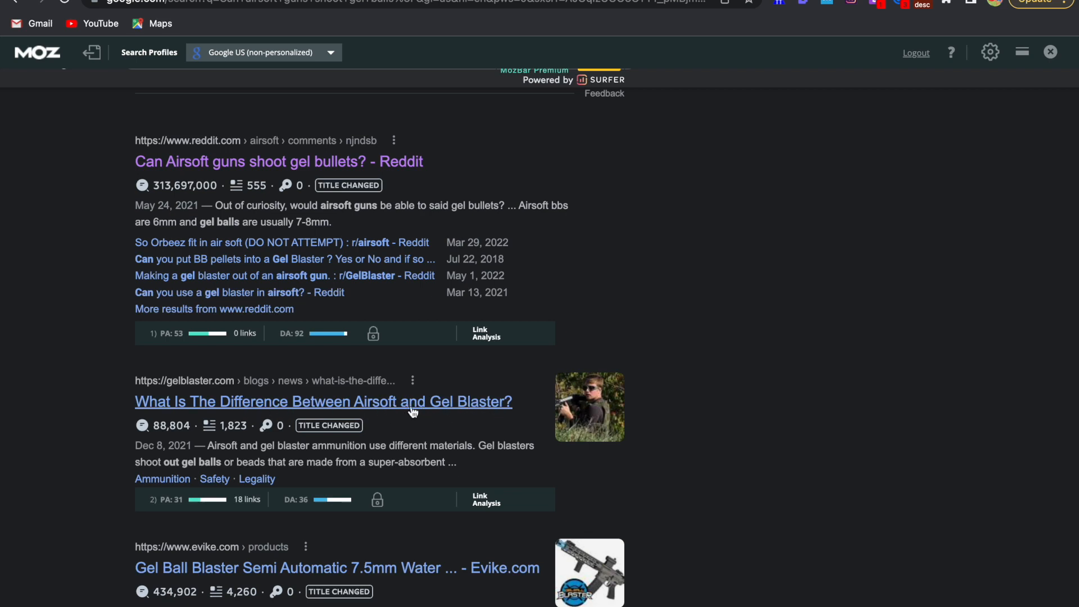
Add the heading "Difference between Airsoft and Gel Blaster" below the two H2 questions in the Google Docs article
key("ctrl+Left")
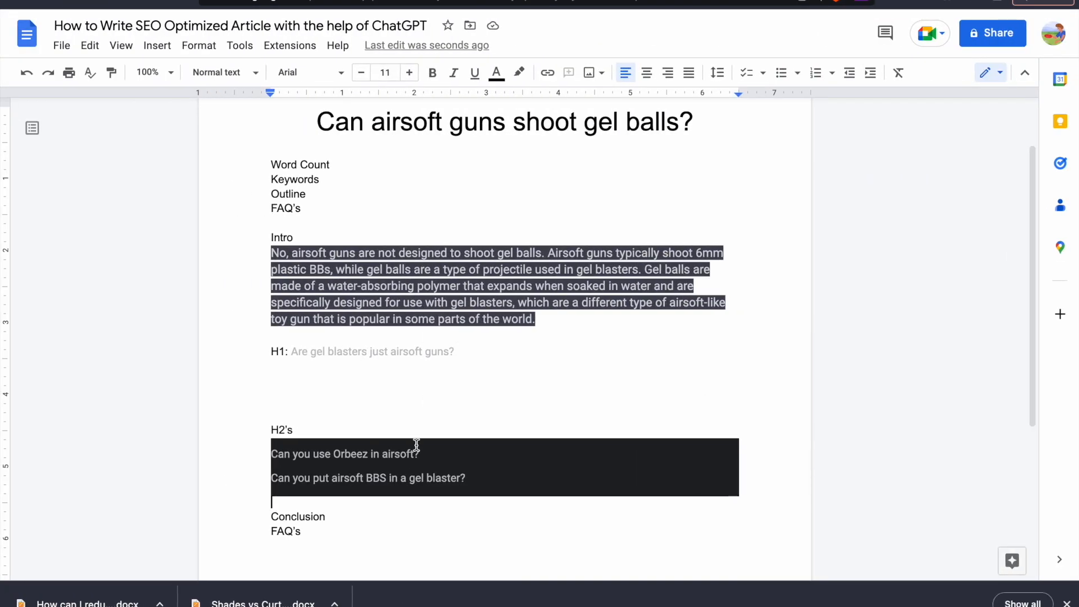
scroll(413, 459, "down", 1)
type("Difference between")
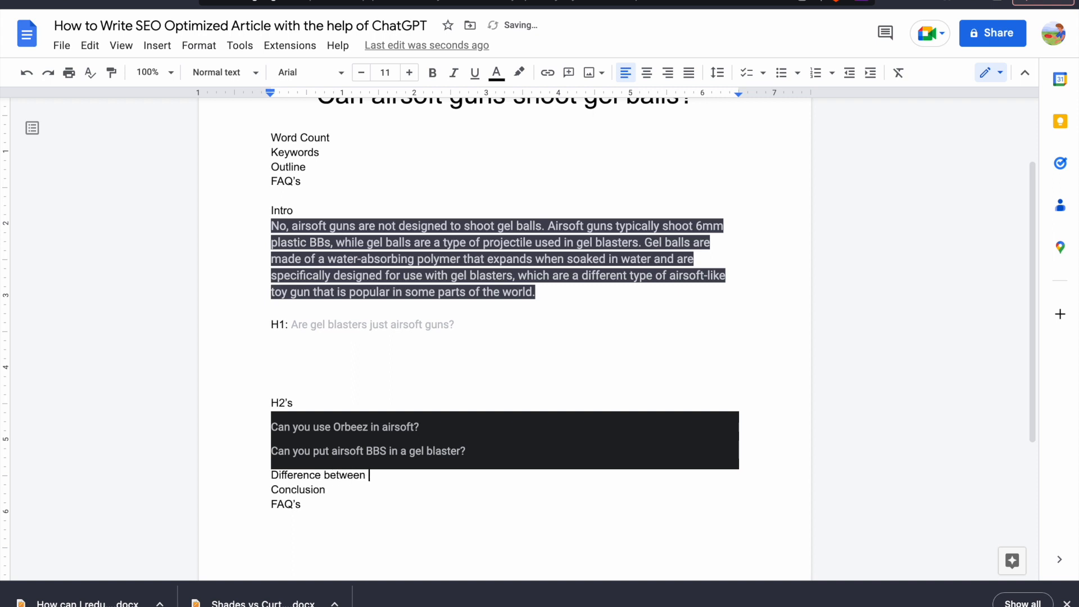
type("Airsoft and Gel Blaster")
Insert blank lines after the Conclusion label, the "Difference between Airsoft and Gel Blaster" heading and the final FAQ's label
left_click(375, 490)
key("Return")
scroll(374, 424, "down", 2)
left_click(494, 386)
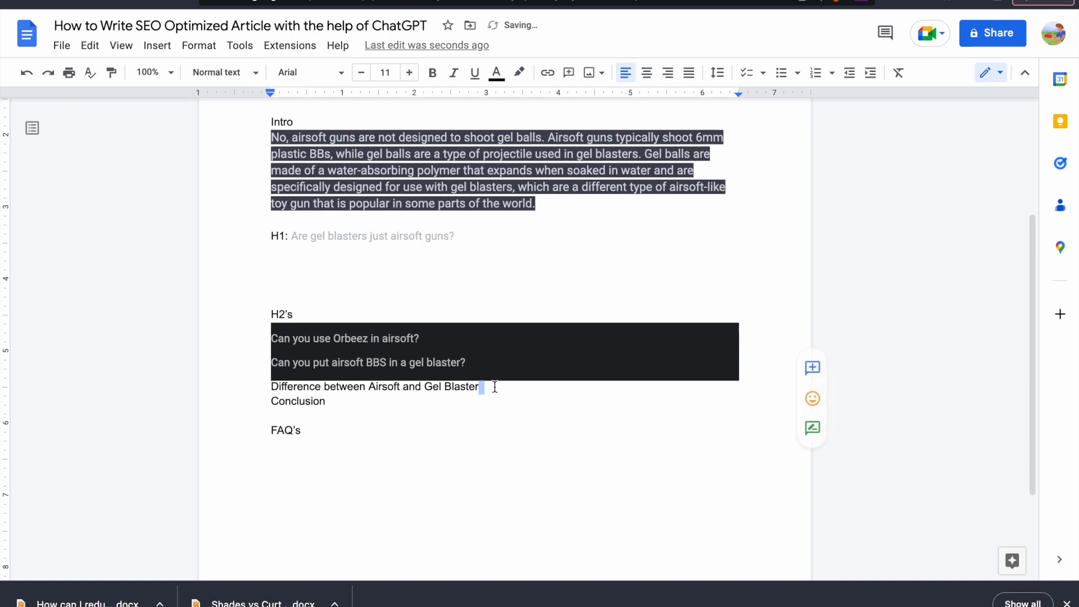
key("Return")
scroll(454, 408, "down", 1)
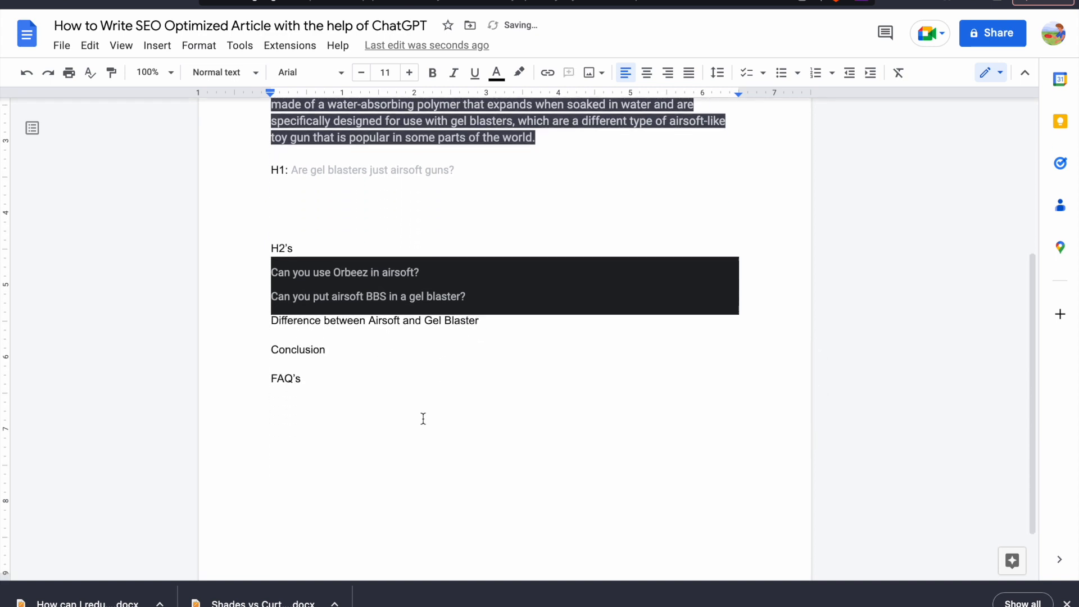
left_click(304, 378)
key("Return")
Review the article's H1 and H2 headings, and examine the Google results down to the related searches
scroll(308, 381, "up", 5)
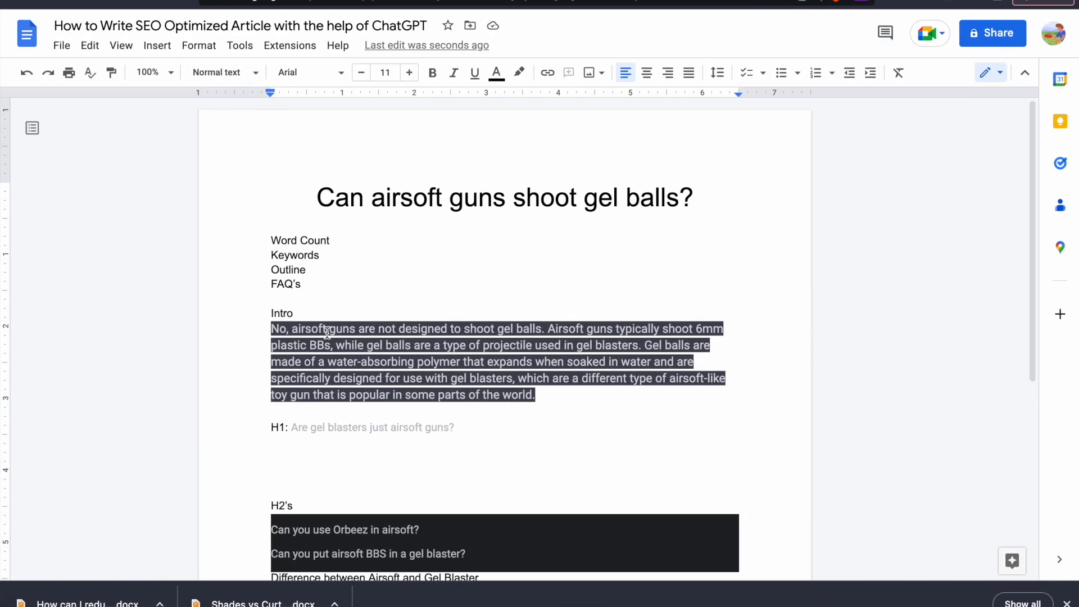
left_click_drag(269, 427, 349, 499)
key("ctrl+c")
scroll(354, 446, "down", 3)
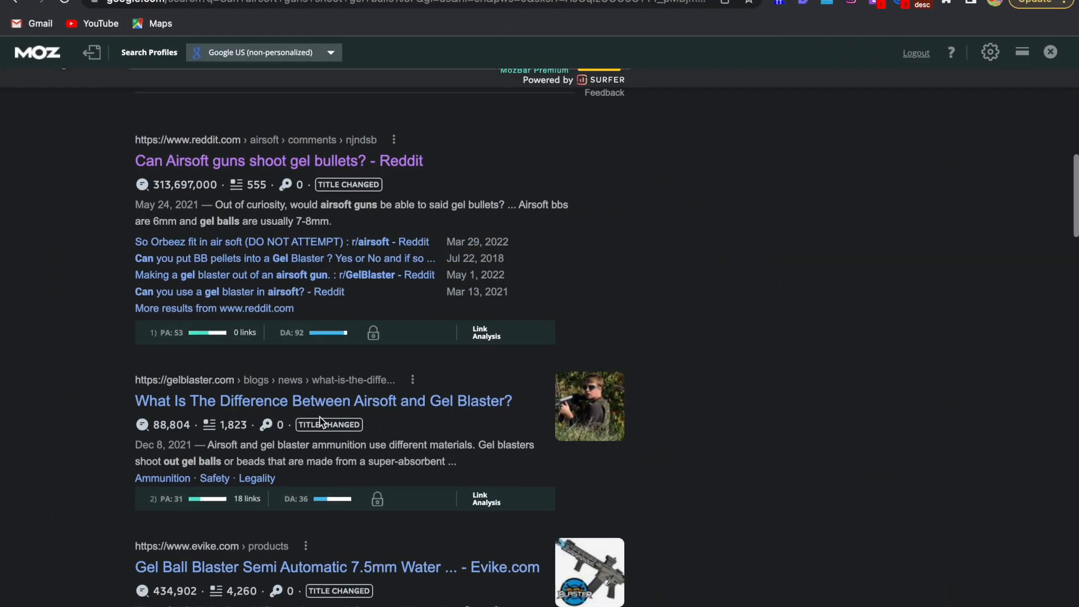
scroll(705, 417, "down", 10)
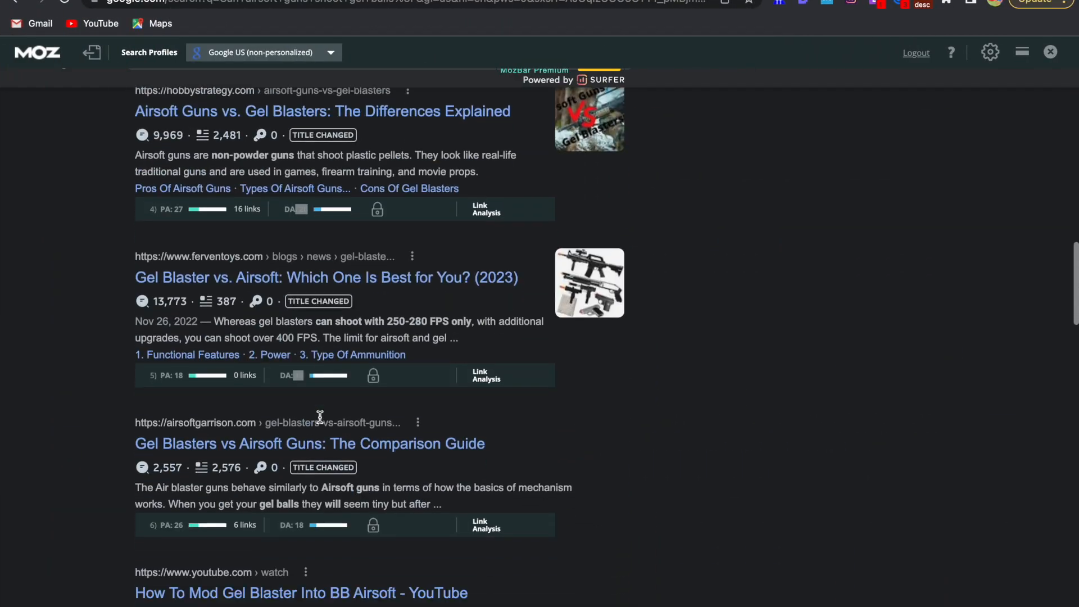
scroll(319, 416, "down", 2)
scroll(320, 422, "down", 5)
scroll(320, 421, "up", 5)
scroll(320, 421, "down", 3)
scroll(320, 423, "down", 3)
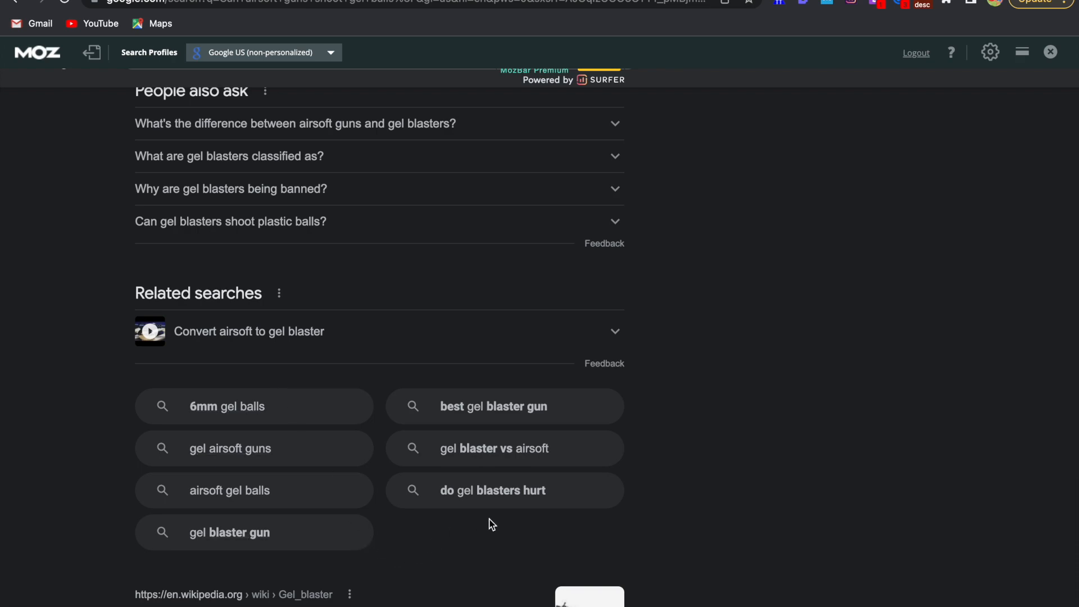
left_click_drag(493, 524, 190, 410)
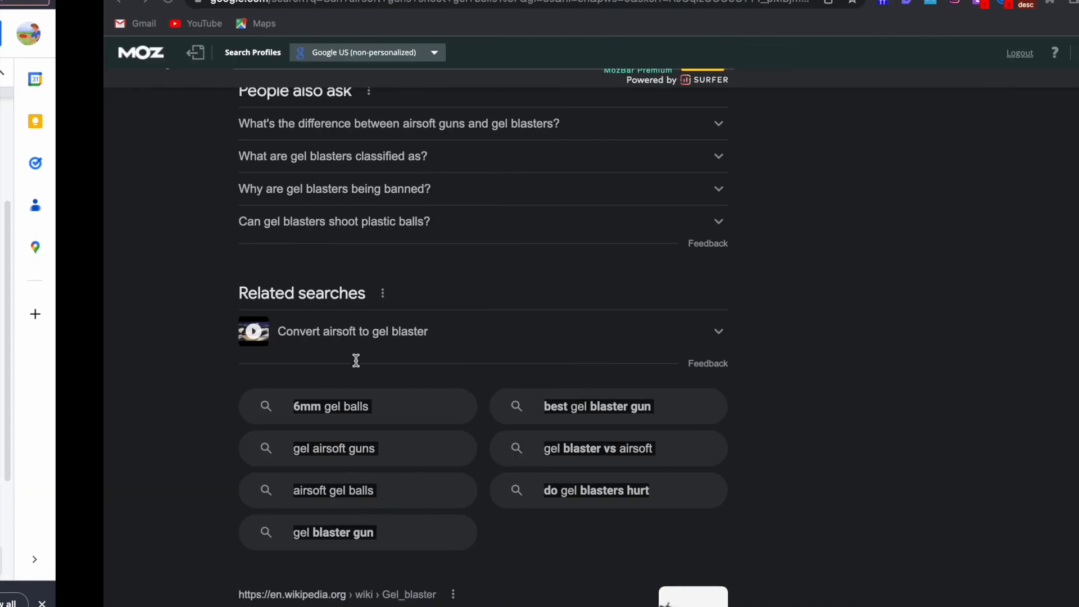
Examine the People also ask questions and the Keyword Surfer ideas with their search volumes on the Google results page
scroll(350, 416, "up", 15)
scroll(350, 416, "up", 7)
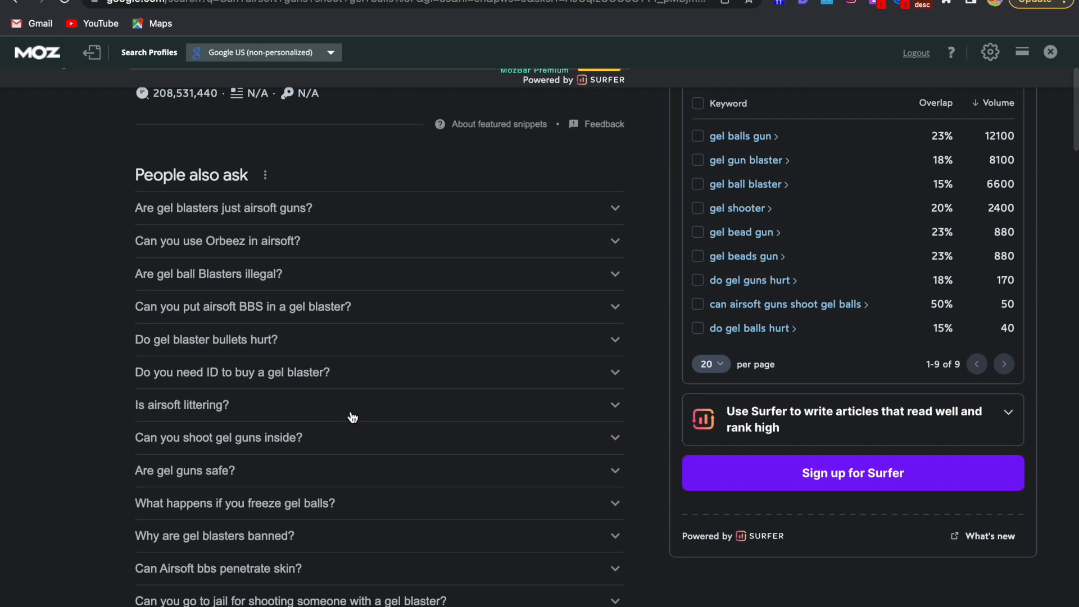
scroll(353, 416, "down", 2)
scroll(351, 415, "up", 4)
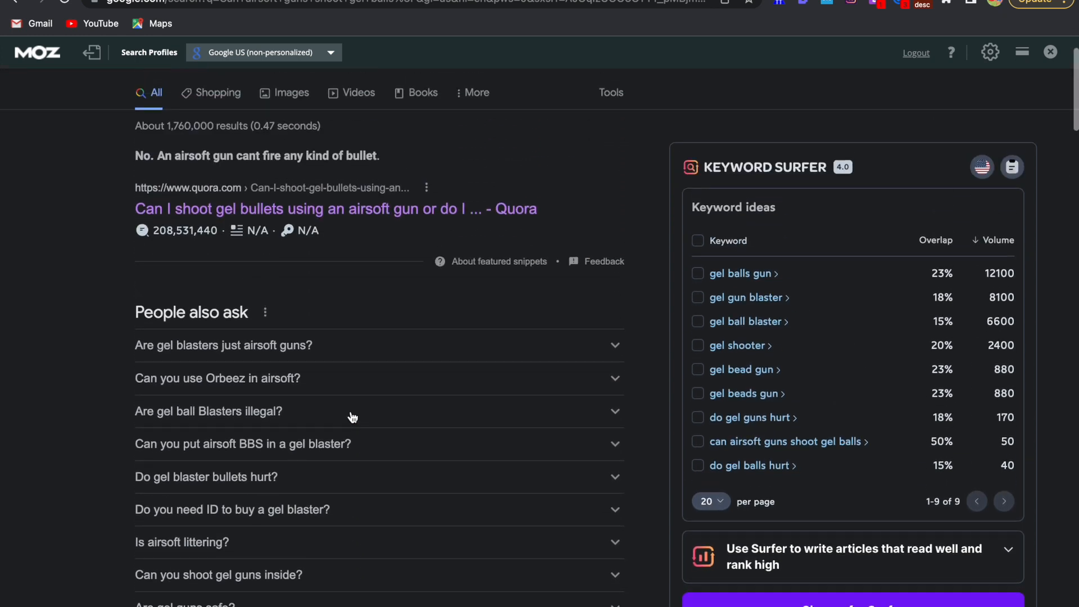
scroll(362, 424, "down", 1)
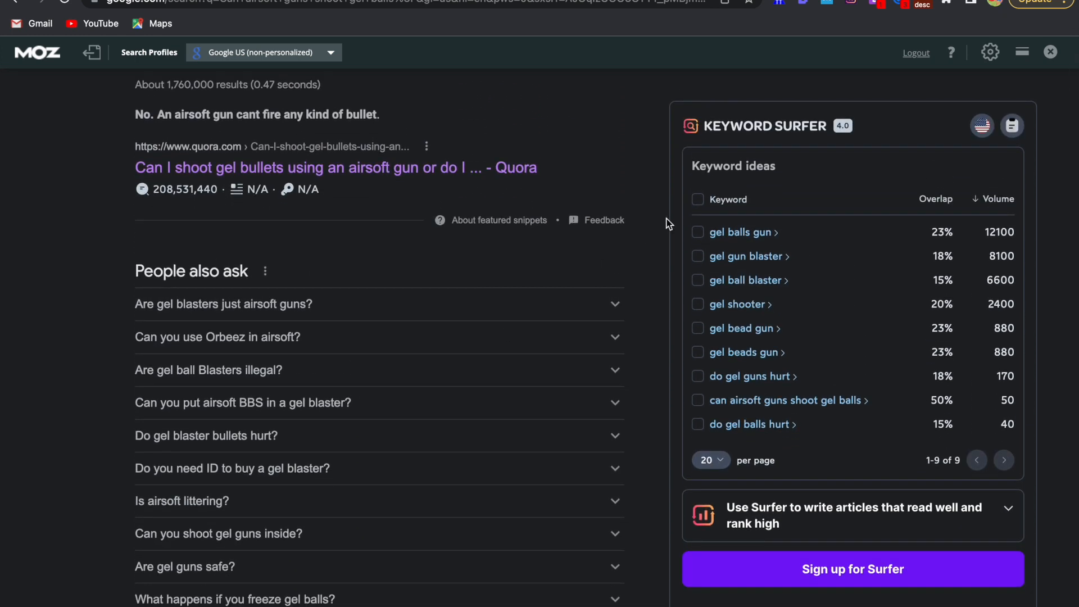
scroll(669, 224, "up", 1)
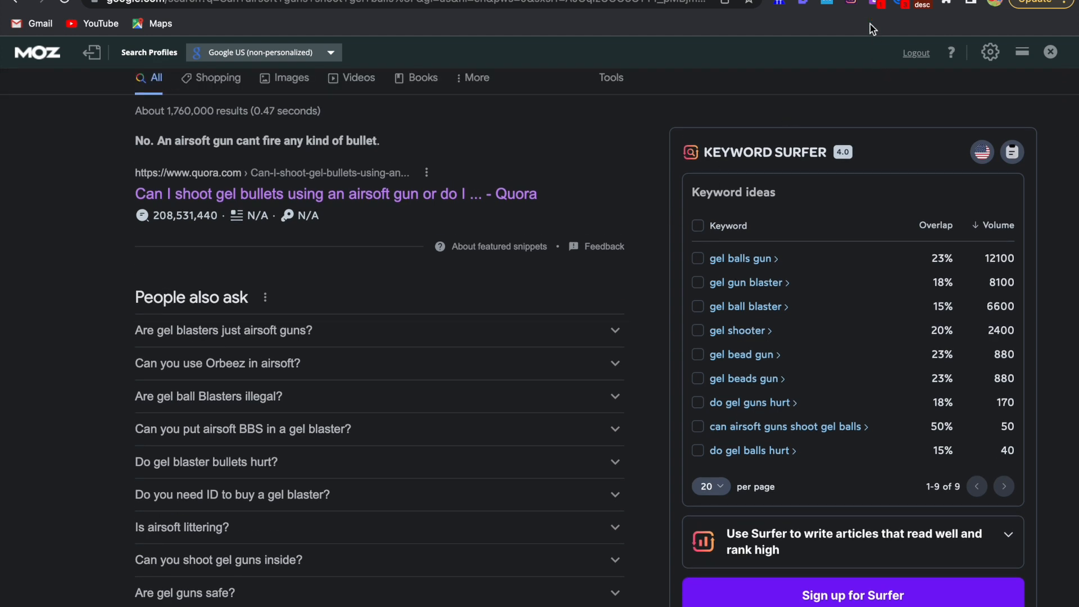
scroll(819, 198, "up", 2)
scroll(820, 197, "down", 1)
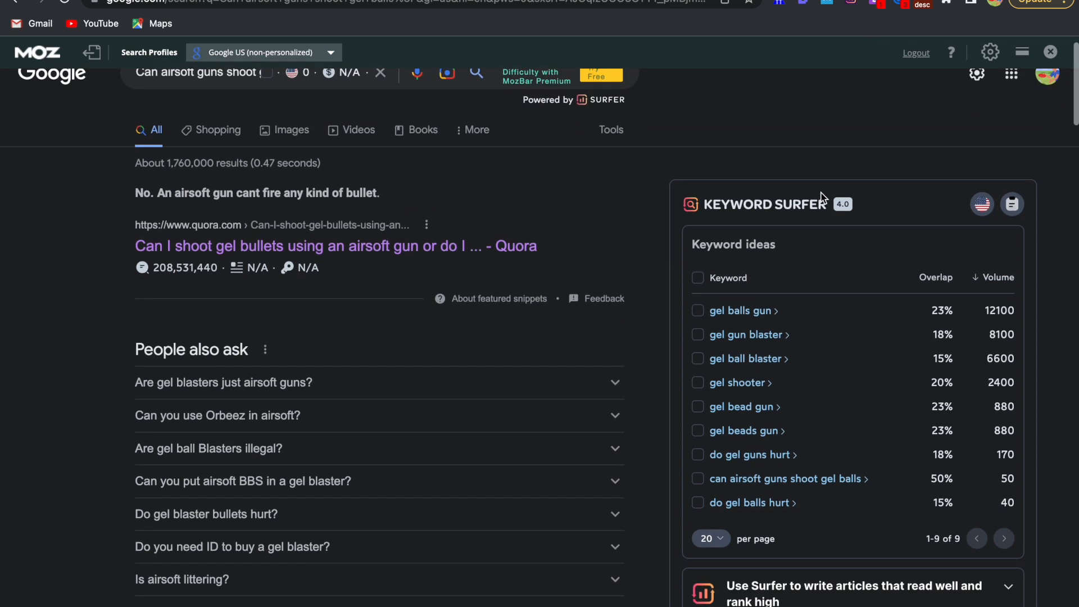
scroll(902, 260, "down", 4)
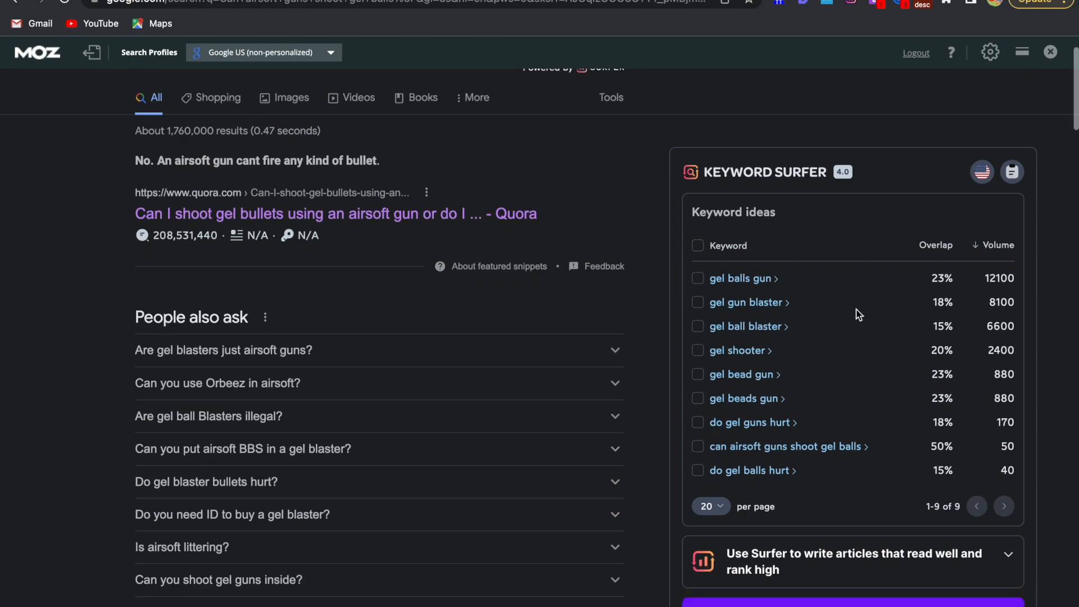
scroll(902, 278, "up", 5)
scroll(901, 284, "down", 10)
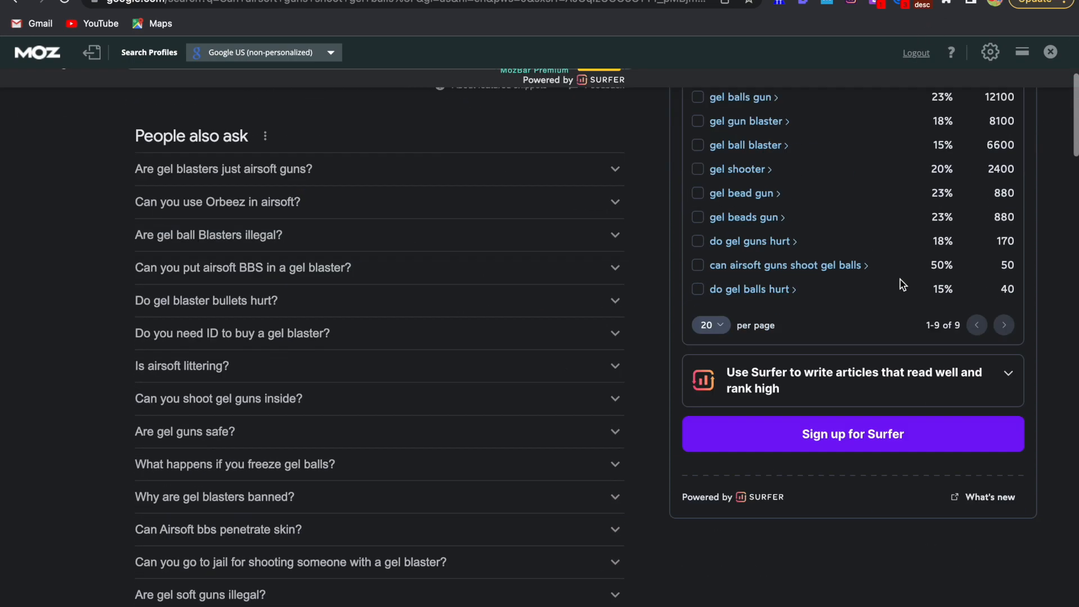
Check the SEO Minion extension's tools and review the People also ask questions on the Google results page
scroll(901, 283, "up", 11)
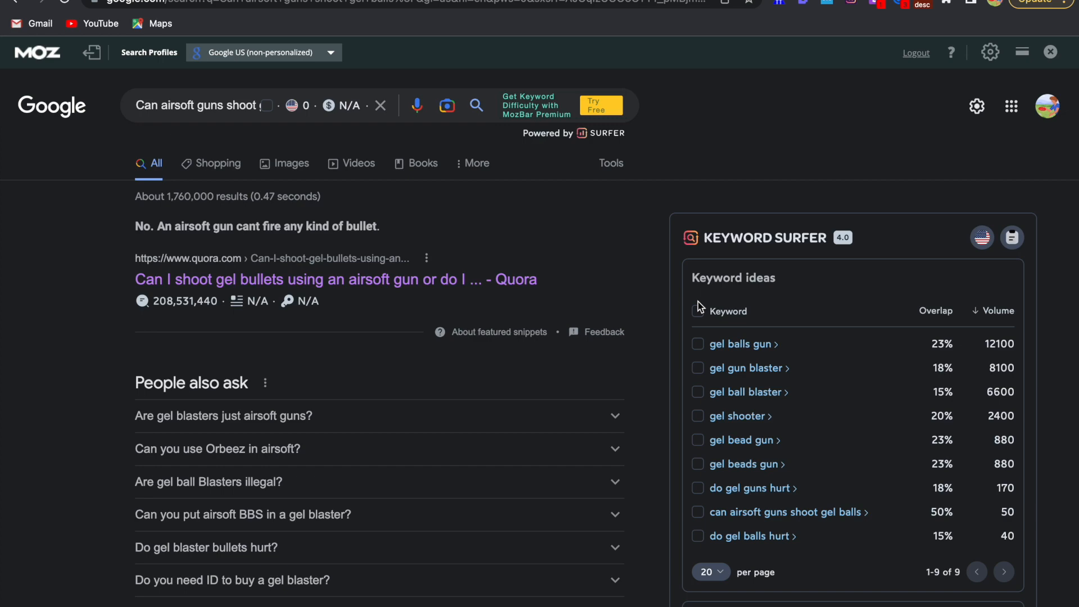
left_click(922, 6)
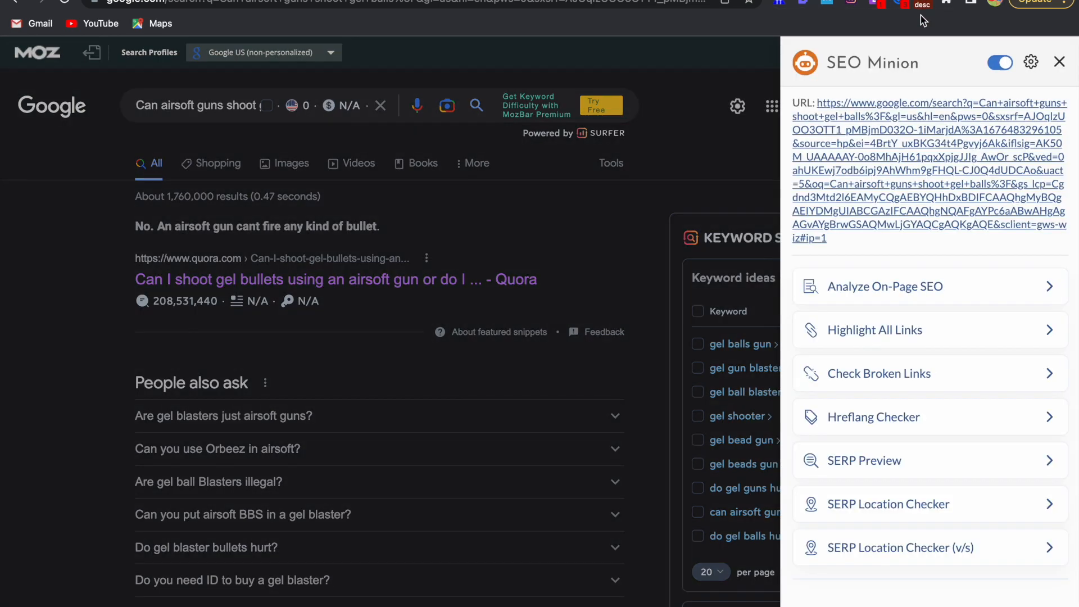
left_click(1058, 61)
scroll(944, 268, "down", 7)
scroll(942, 262, "up", 6)
scroll(943, 260, "up", 2)
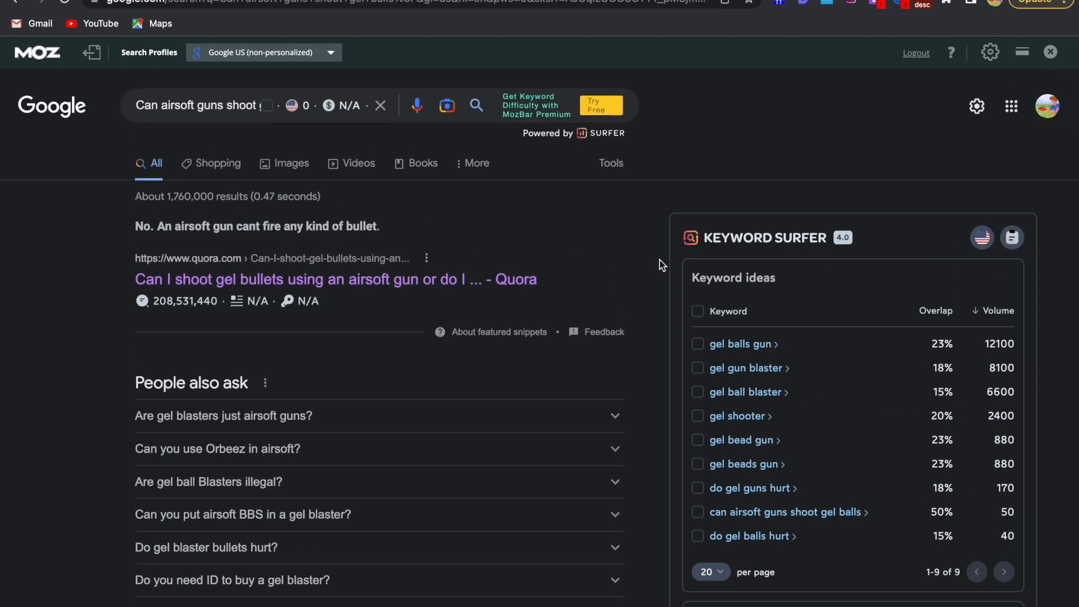
scroll(380, 380, "down", 6)
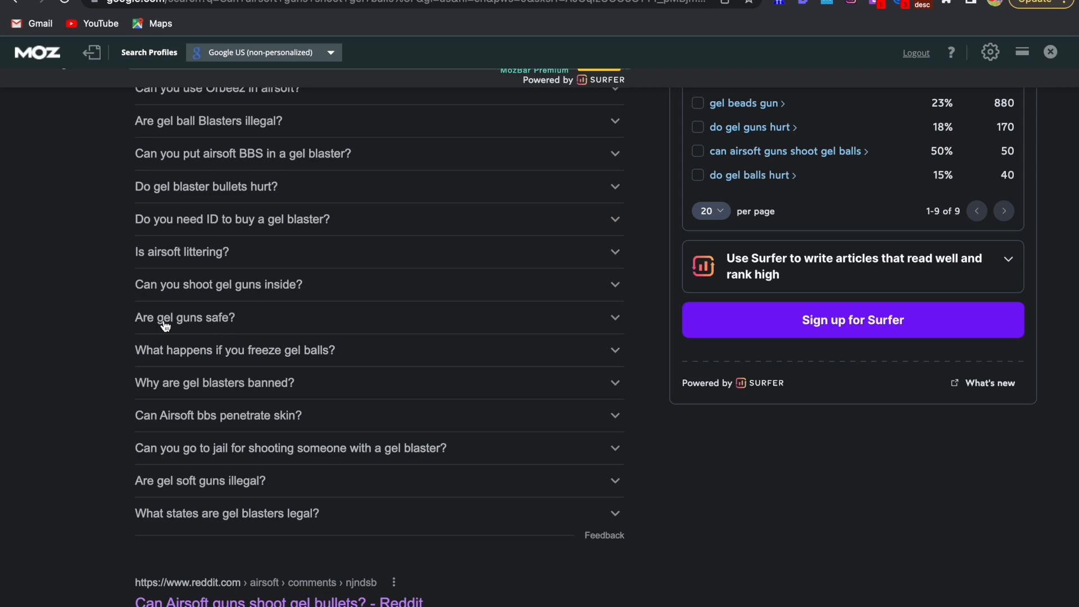
Select the question "Are gel guns safe?" in the Google results and paste the copied heading block under the document's final FAQ's label
left_click_drag(164, 324, 125, 320)
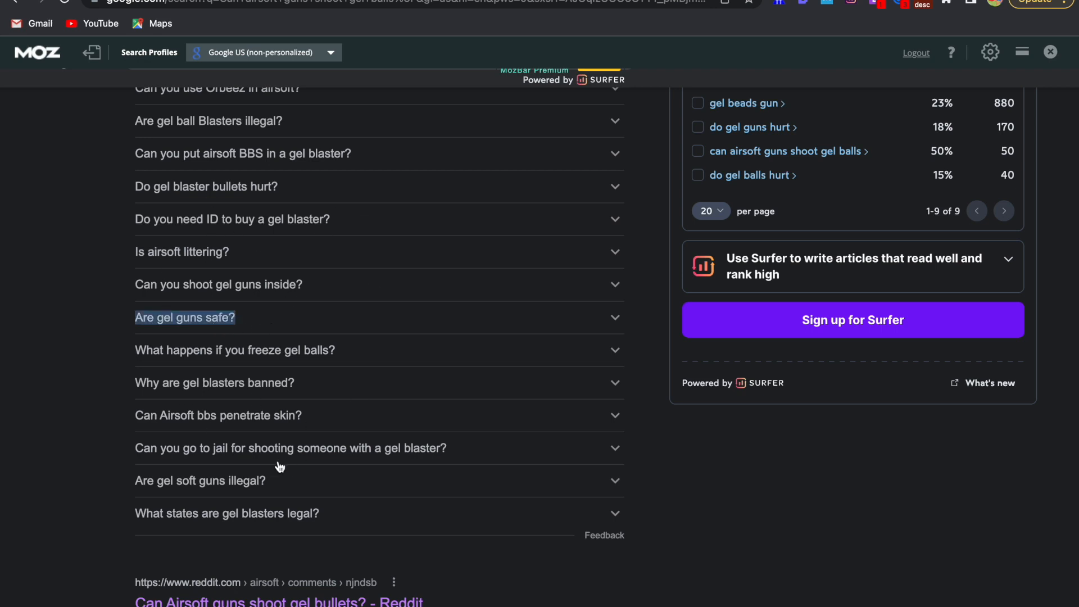
key("ctrl+Left")
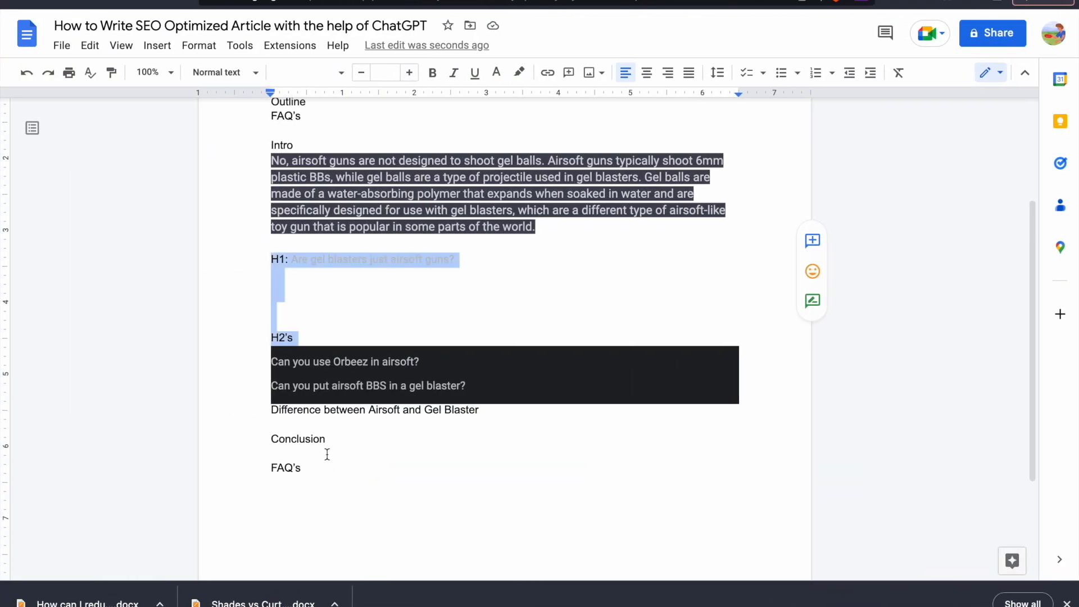
left_click(323, 465)
key("Return")
key("ctrl+v")
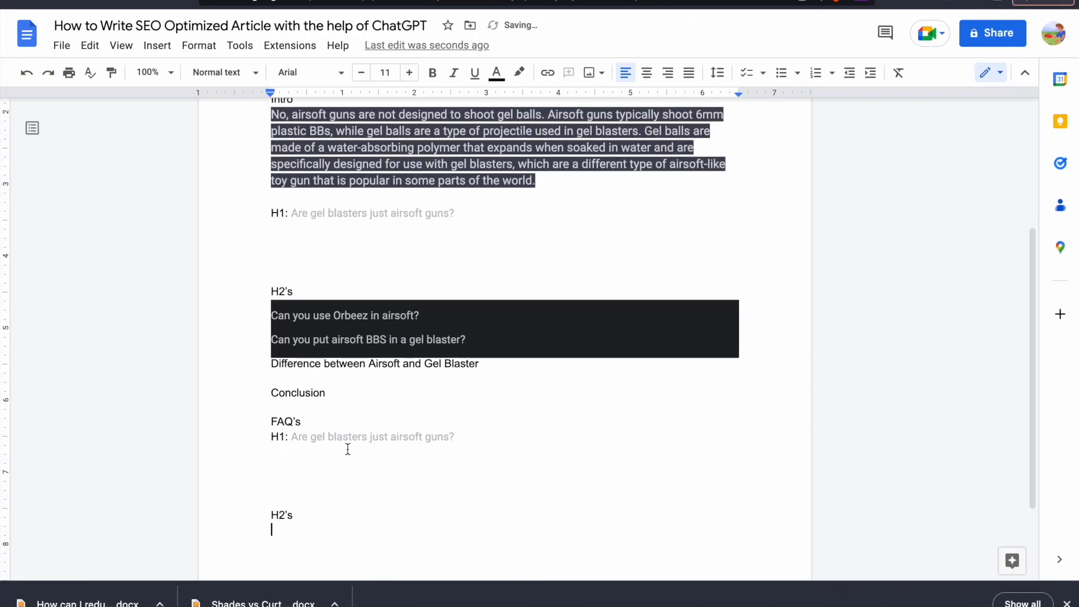
Remove the "H1:" prefix and the "H2's" label from the text pasted under FAQ's, keeping the question "Are gel blasters just airsoft guns?"
left_click(291, 436)
key("BackSpace")
key("BackSpace")
key("BackSpace")
key("BackSpace")
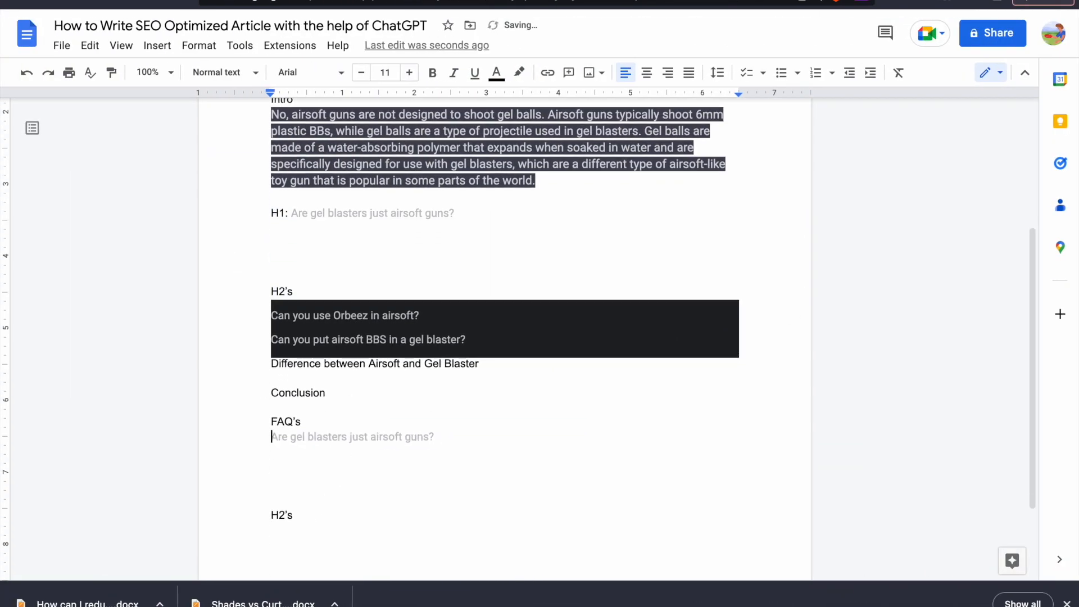
left_click_drag(296, 514, 267, 515)
key("BackSpace")
key("BackSpace")
key("BackSpace")
key("BackSpace")
key("BackSpace")
Delete the "Outline" and "FAQ's" lines from the checklist below the article title
scroll(306, 493, "up", 4)
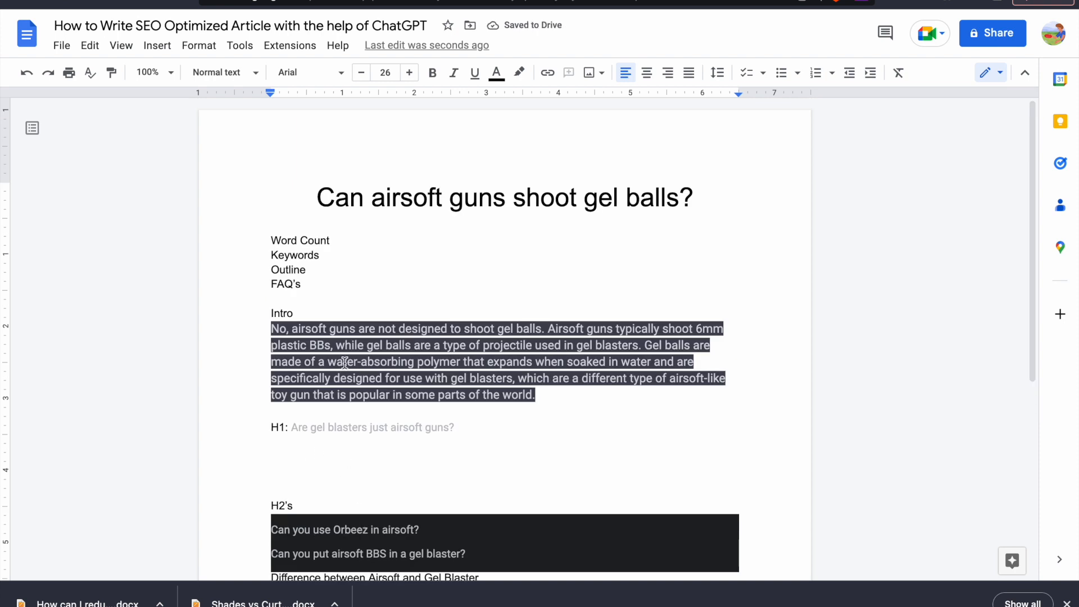
left_click_drag(314, 270, 253, 267)
key("BackSpace")
key("BackSpace")
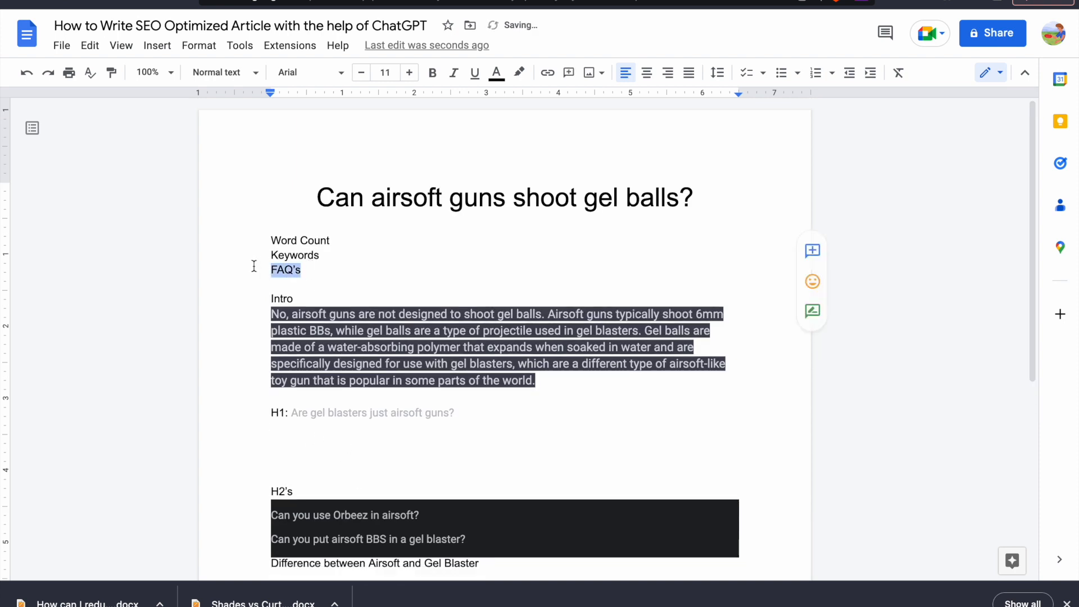
key("BackSpace")
key("BackSpace")
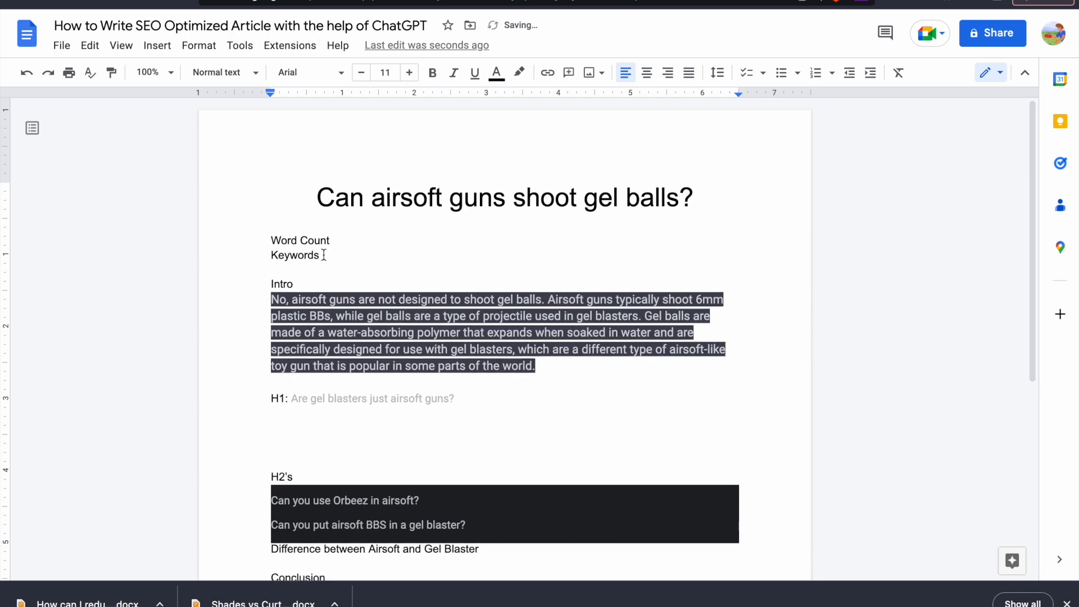
Examine the Keyword Surfer ideas, including "do gel balls hurt", and the related questions on the Google results page
key("ctrl+Right")
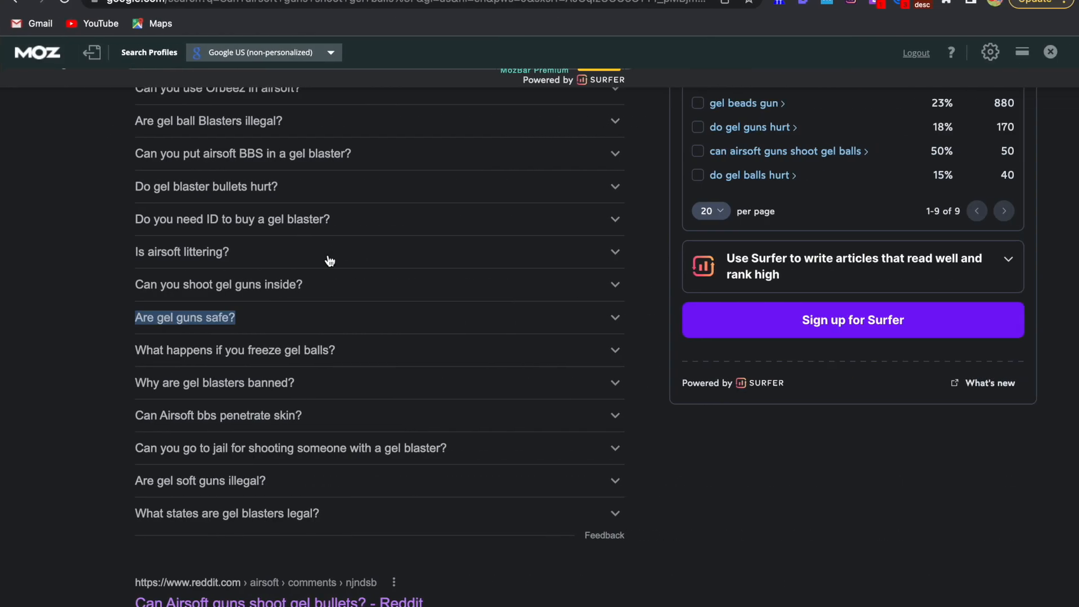
scroll(397, 188, "up", 6)
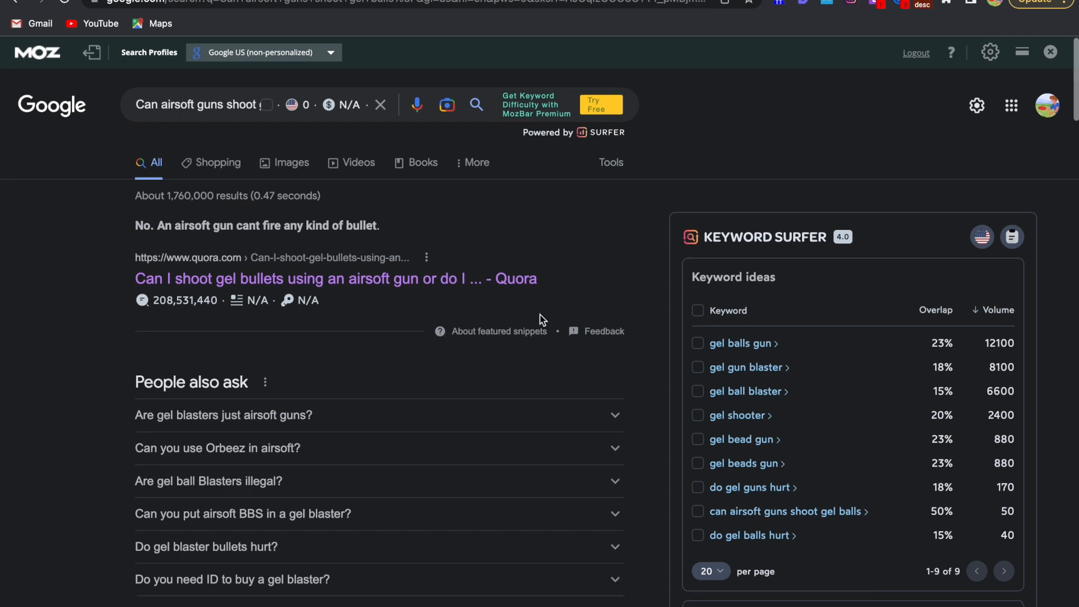
scroll(539, 320, "down", 3)
scroll(541, 320, "down", 1)
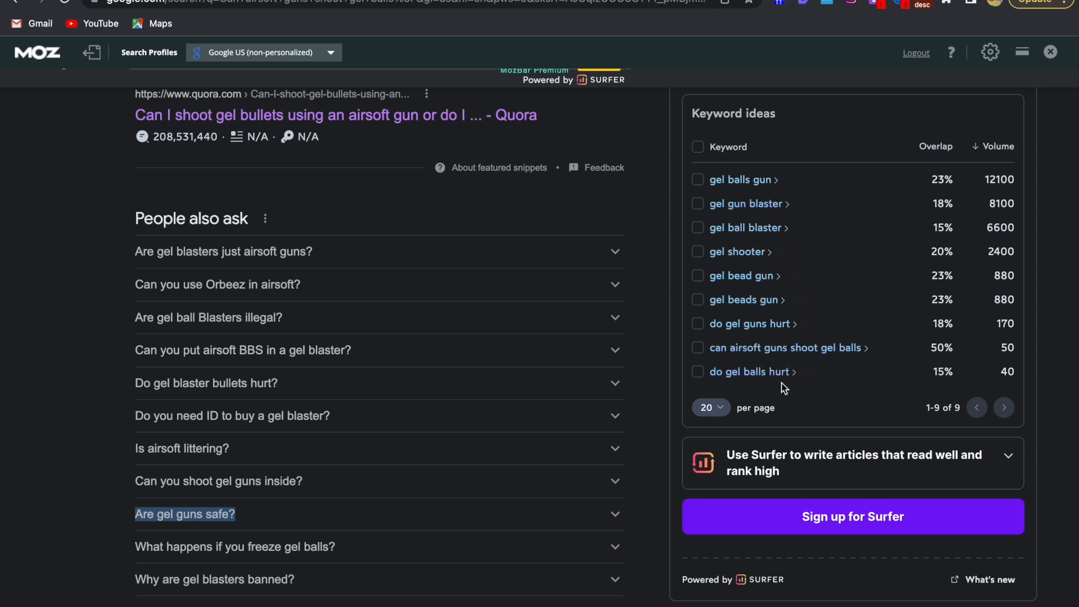
scroll(778, 363, "down", 2)
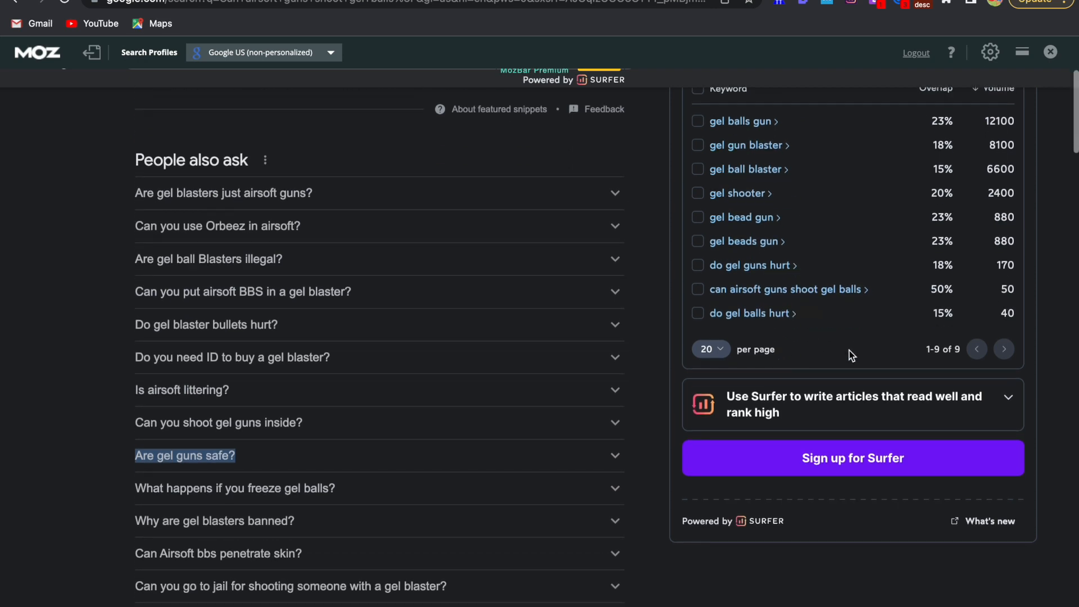
left_click_drag(789, 313, 717, 317)
key("ctrl+Left")
key("ctrl+Right")
scroll(753, 214, "up", 1)
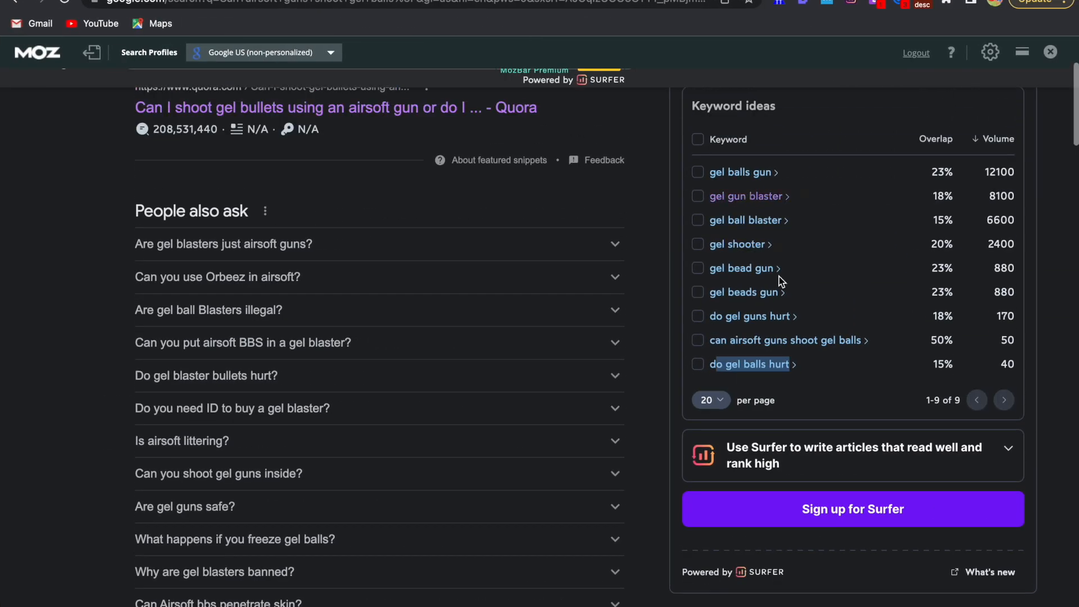
scroll(759, 306, "up", 1)
scroll(754, 316, "up", 2)
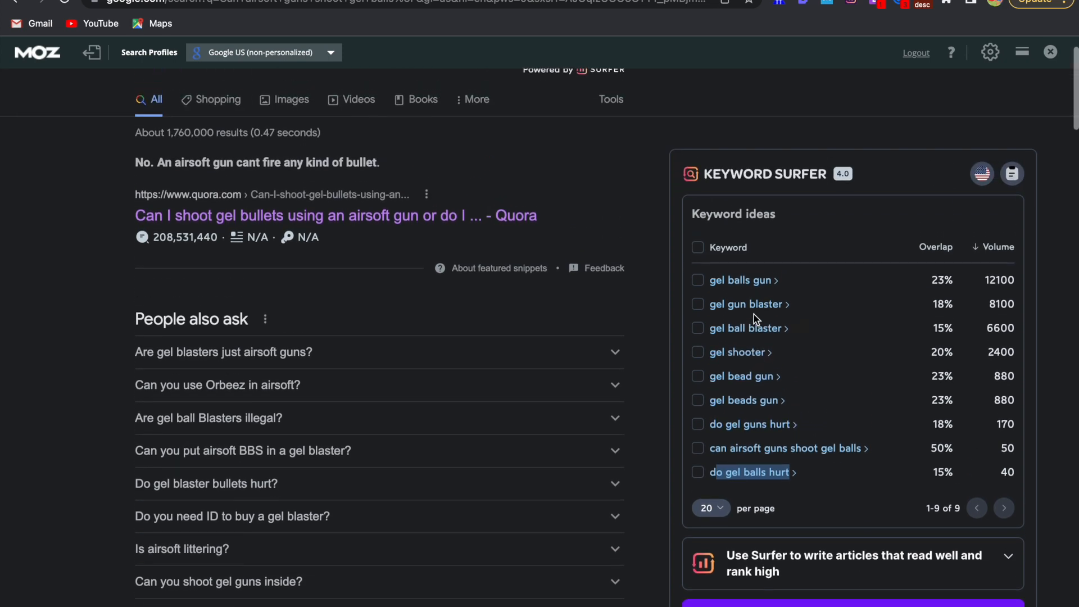
Highlight the keywords "airsoft guns" and "gel balls" in the article title in the Google Docs document
key("ctrl+Left")
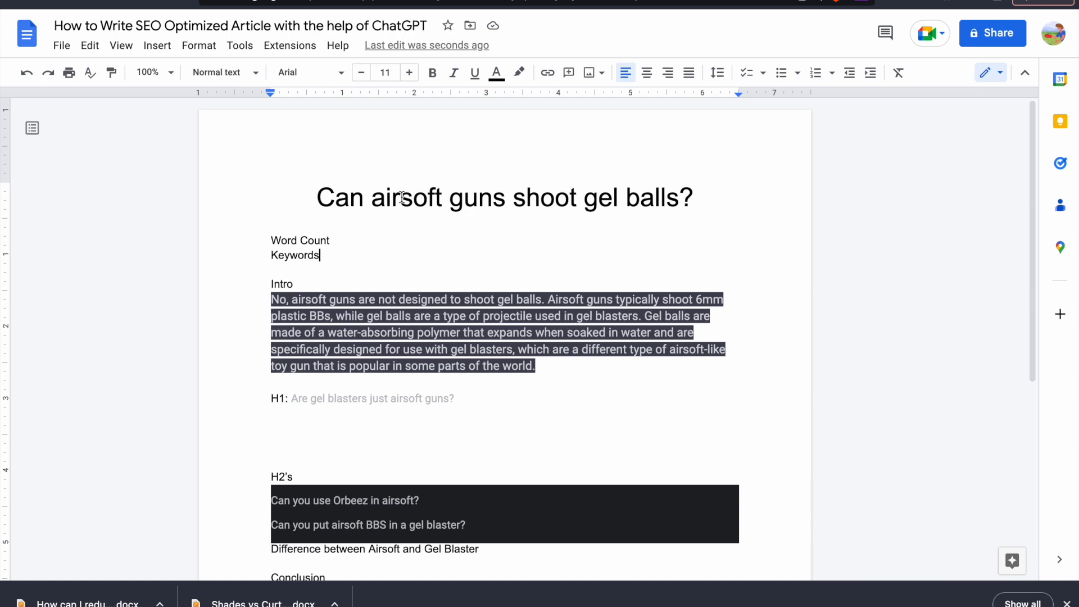
left_click_drag(372, 199, 512, 200)
left_click_drag(585, 200, 677, 201)
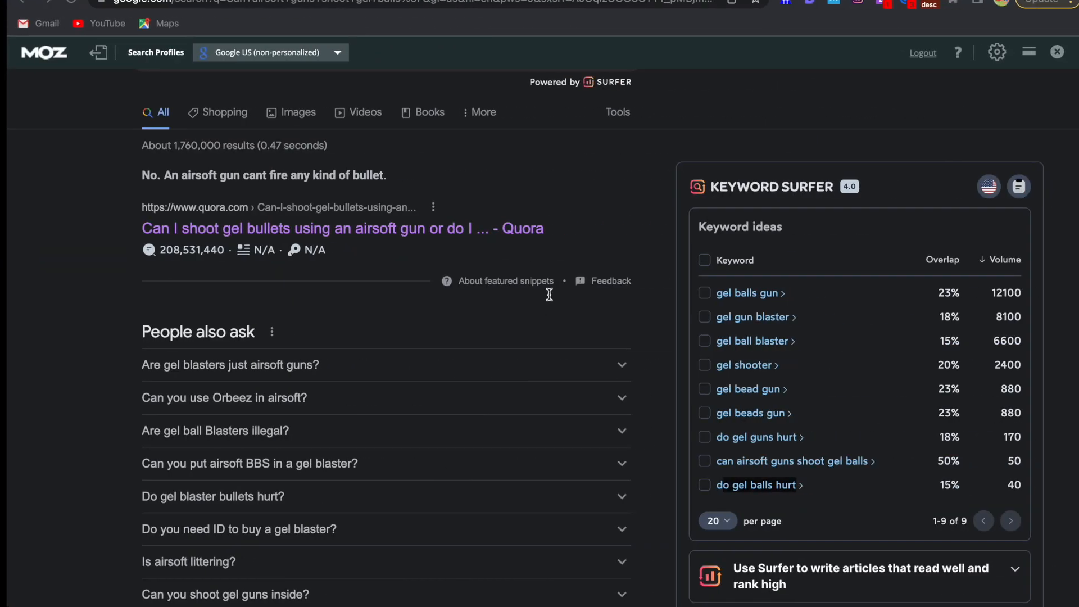
Open the gelblaster.com result "What Is The Difference Between Airsoft and Gel Blaster?" from Google and copy its page address
scroll(535, 306, "down", 10)
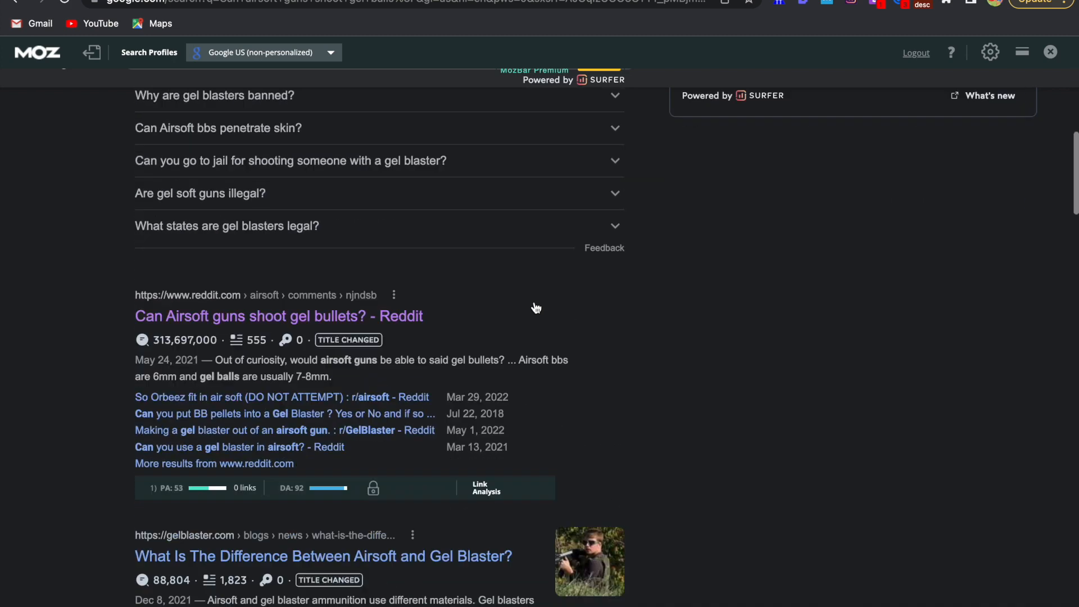
scroll(536, 307, "down", 1)
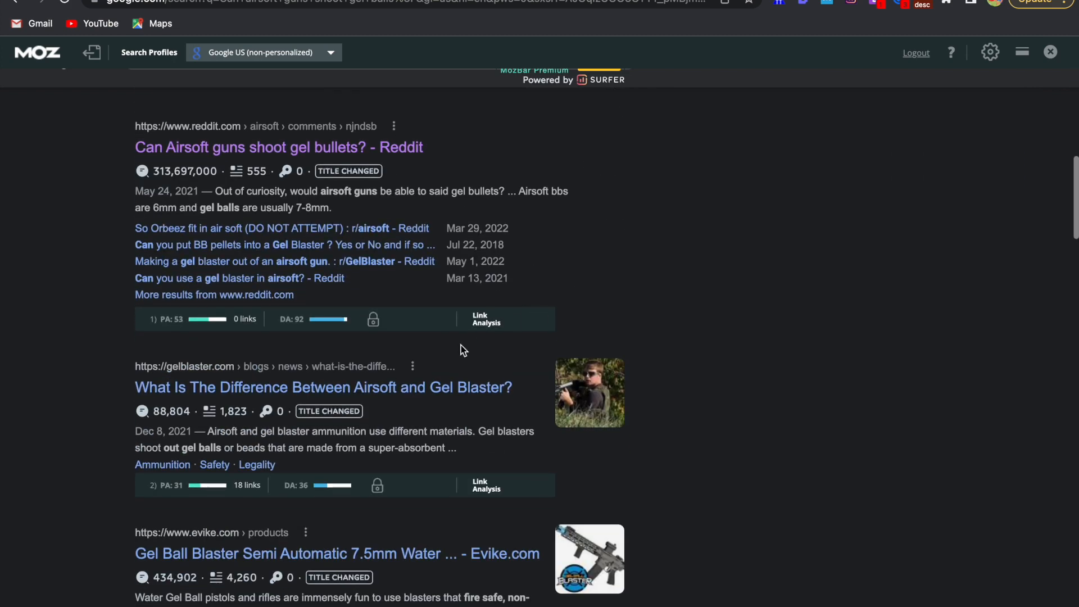
left_click(437, 392)
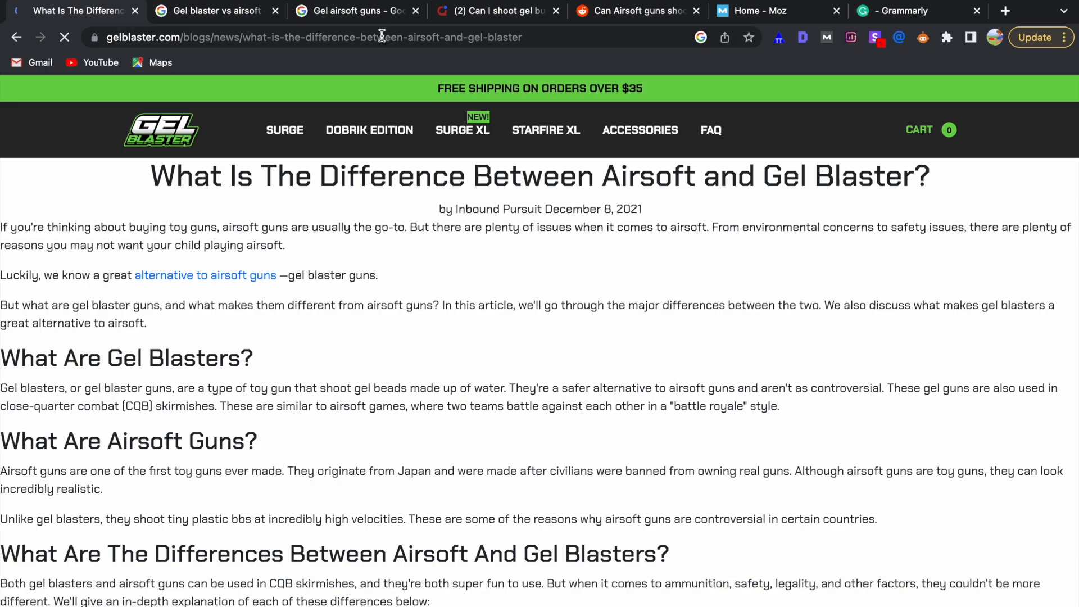
left_click(381, 35)
key("ctrl+c")
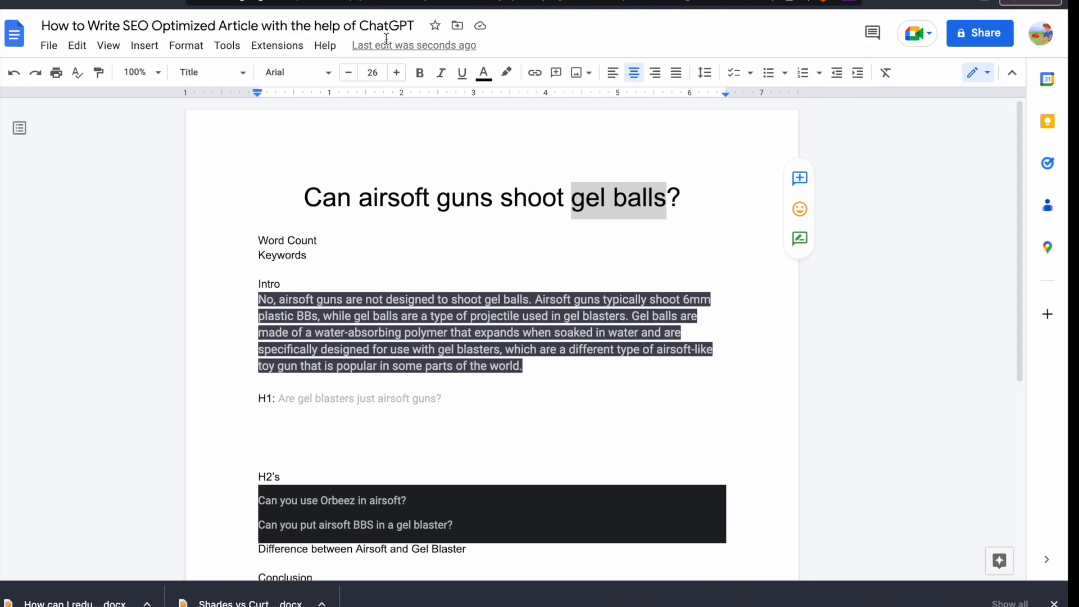
left_click(638, 37)
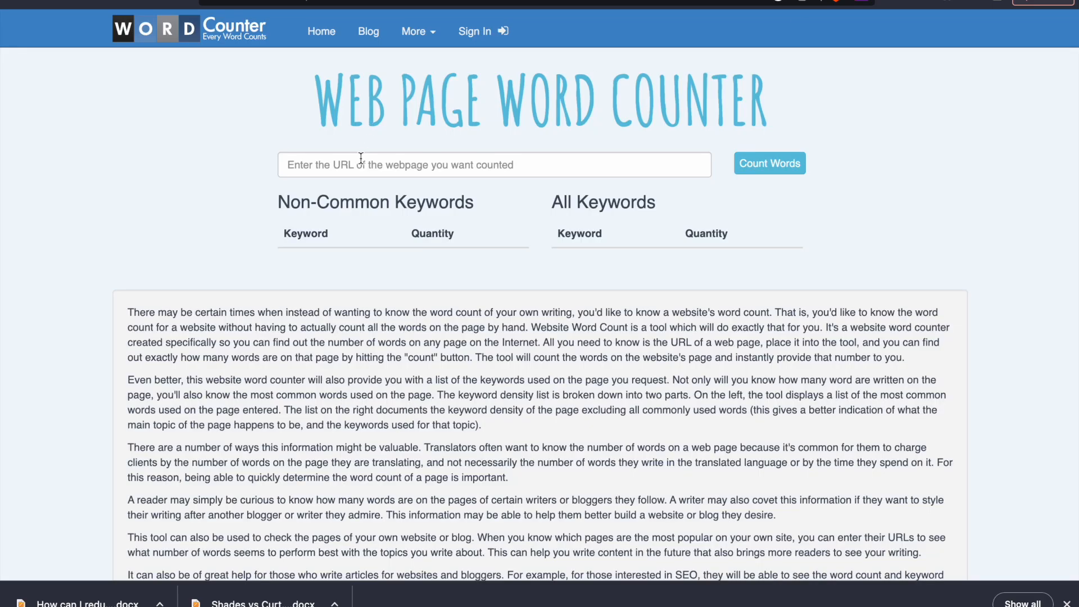
Count the words of the gelblaster.com article by its address in the Web Page Word Counter
left_click(360, 158)
key("ctrl+v")
left_click(767, 164)
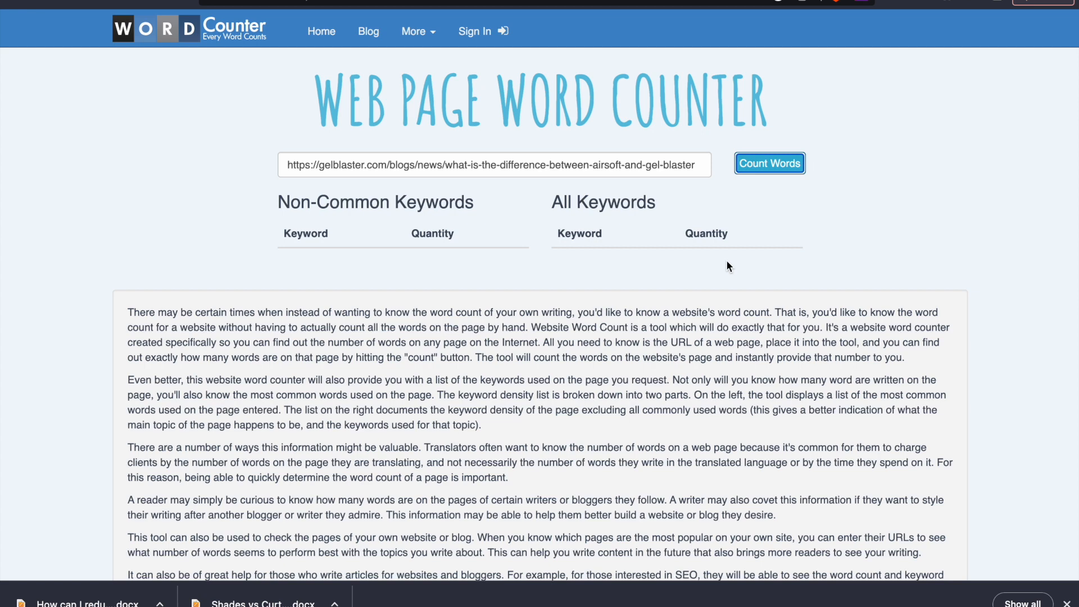
scroll(658, 309, "down", 2)
scroll(658, 314, "up", 2)
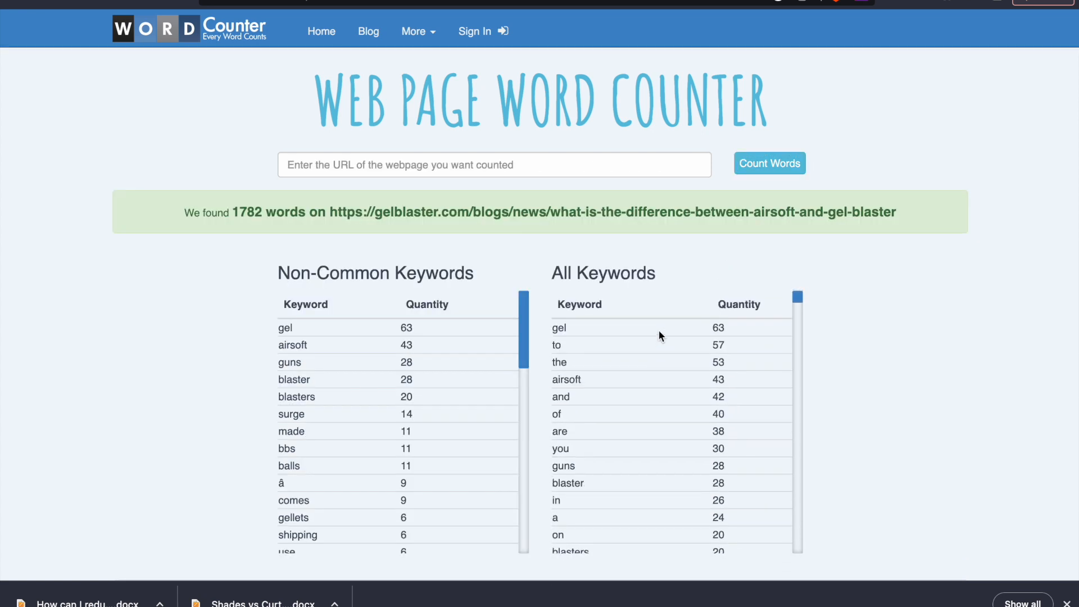
Examine the Non-Common Keywords table and its quantities for the gelblaster.com article, highlighting the most frequent keywords
scroll(488, 292, "down", 2)
left_click_drag(278, 247, 361, 259)
left_click(277, 262)
left_click_drag(276, 265, 428, 282)
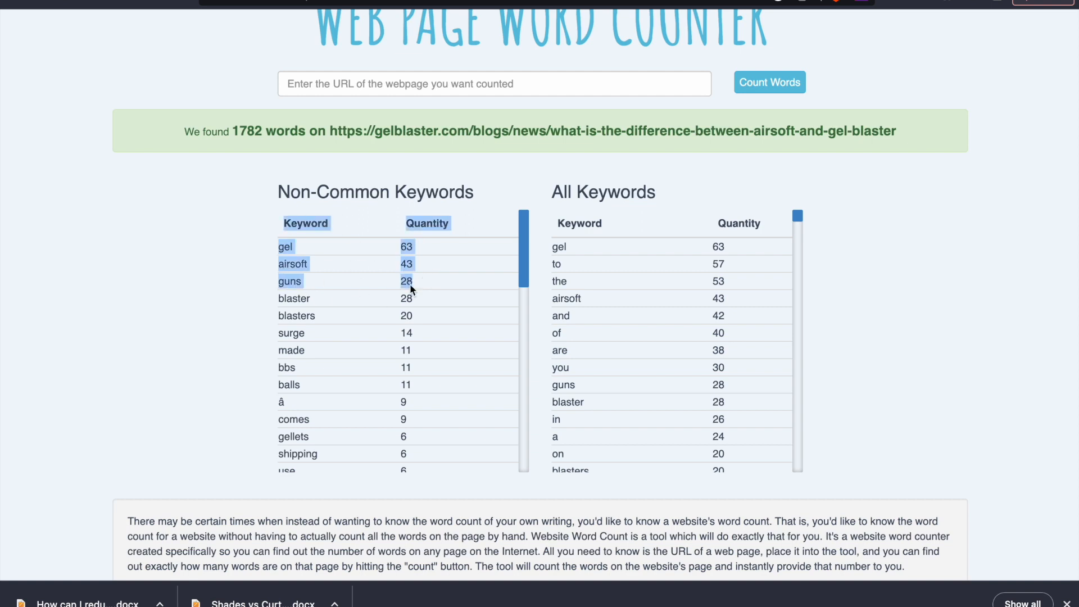
left_click(403, 248)
left_click_drag(402, 248, 419, 328)
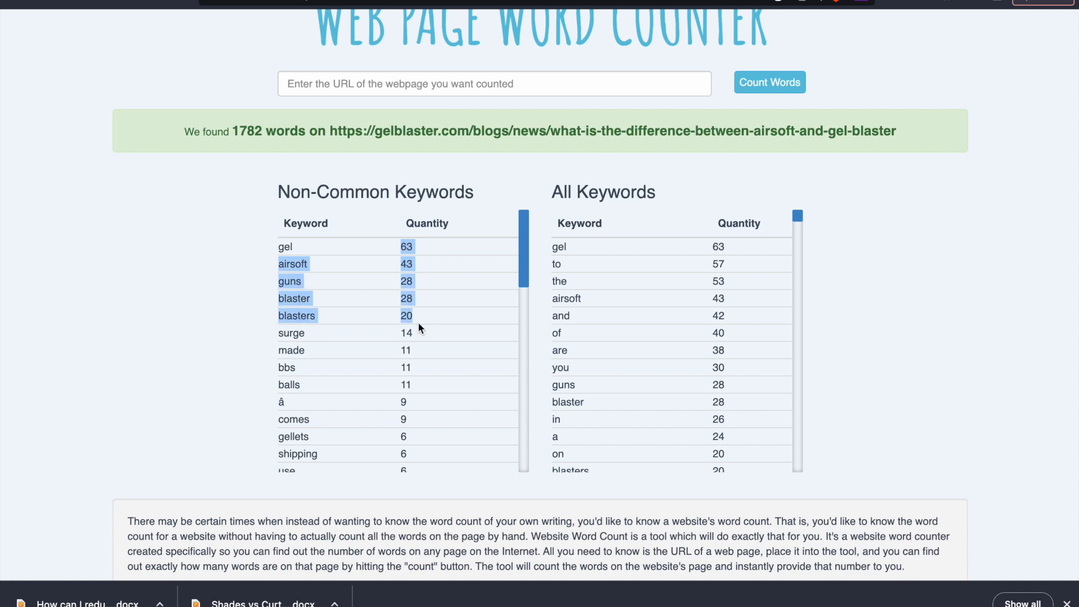
scroll(419, 285, "down", 1)
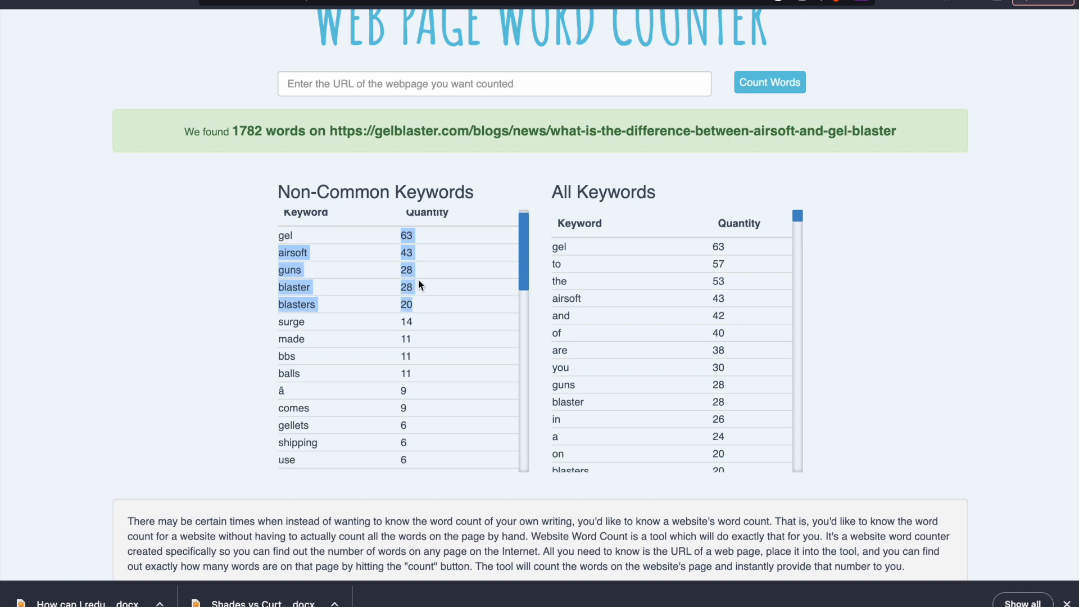
scroll(419, 284, "up", 1)
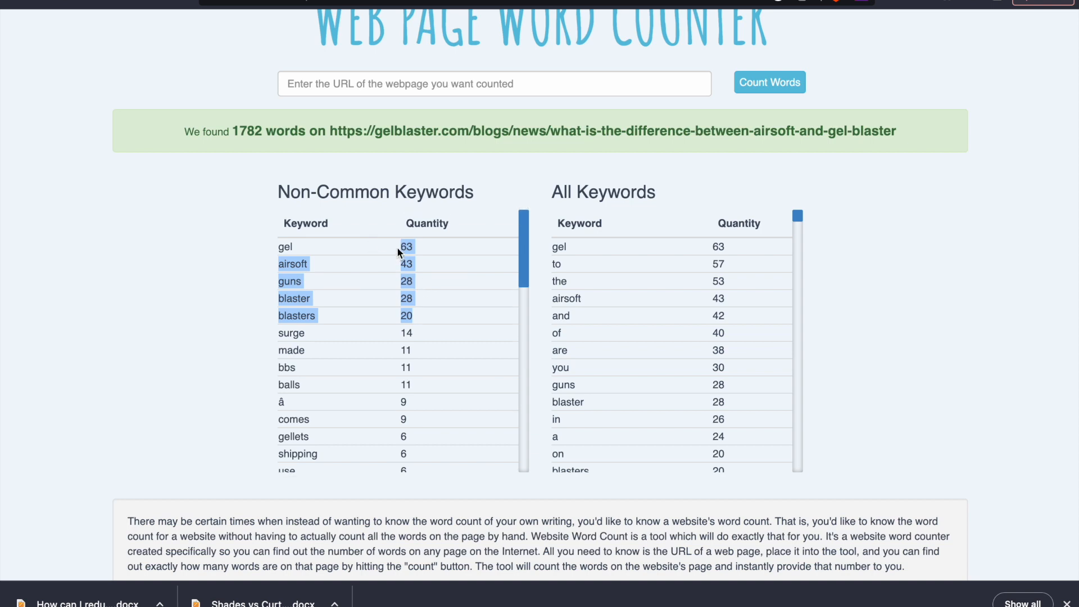
left_click_drag(398, 252, 403, 321)
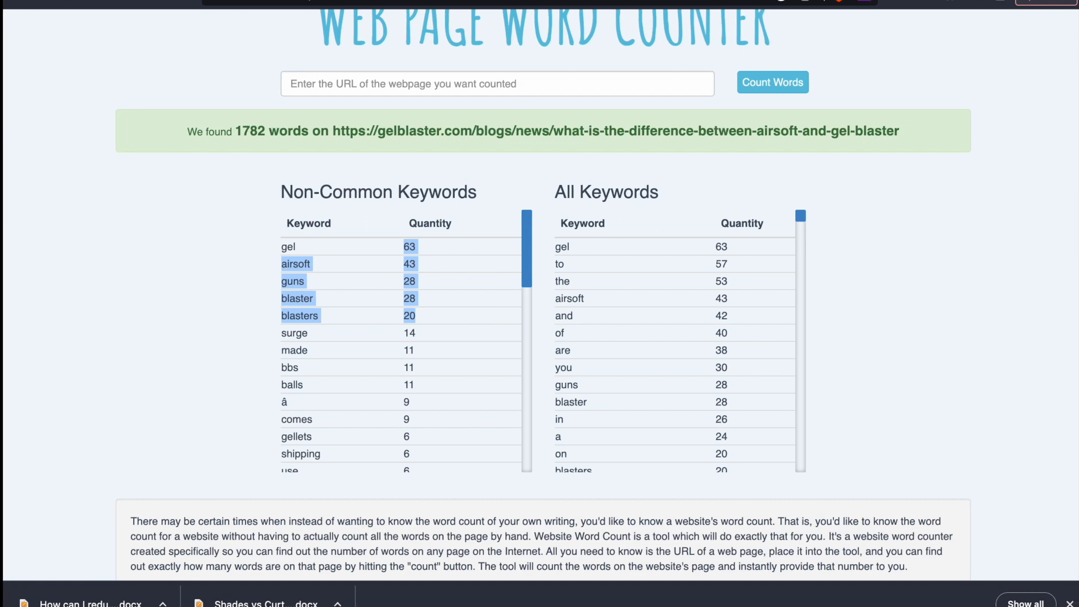
key("ctrl+Right")
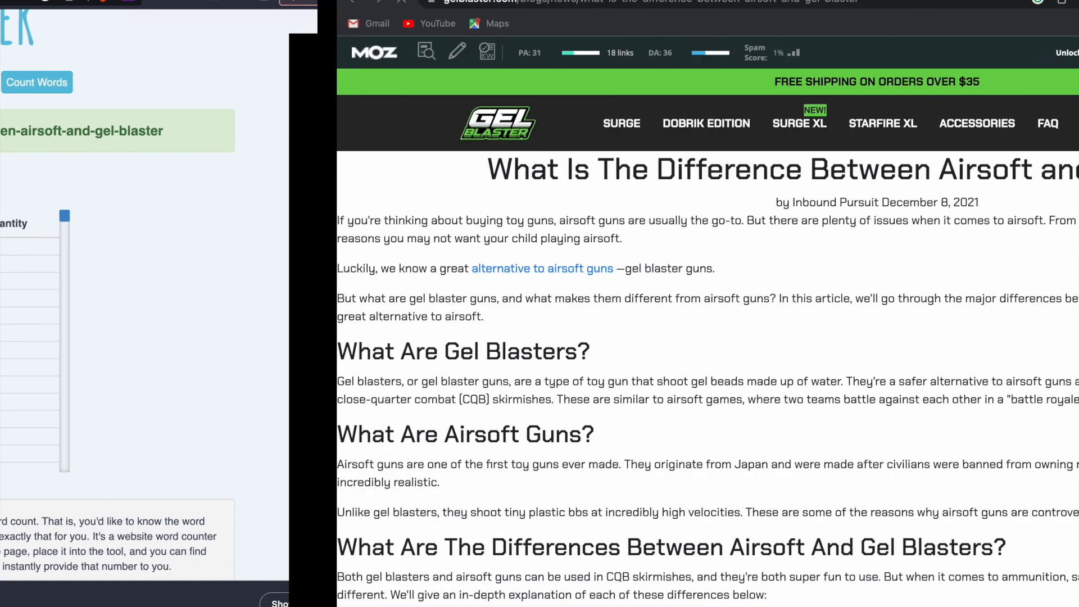
key("ctrl+Left")
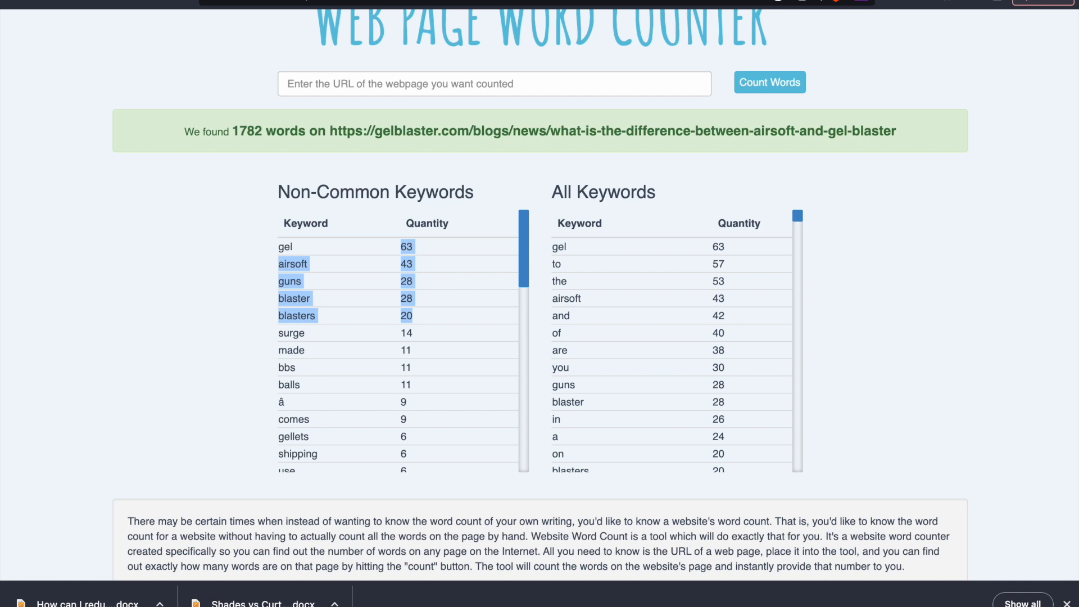
Return to the Google Docs article and delete the "Keywords" line below Word Count
left_click(477, 0)
triple_click(306, 229)
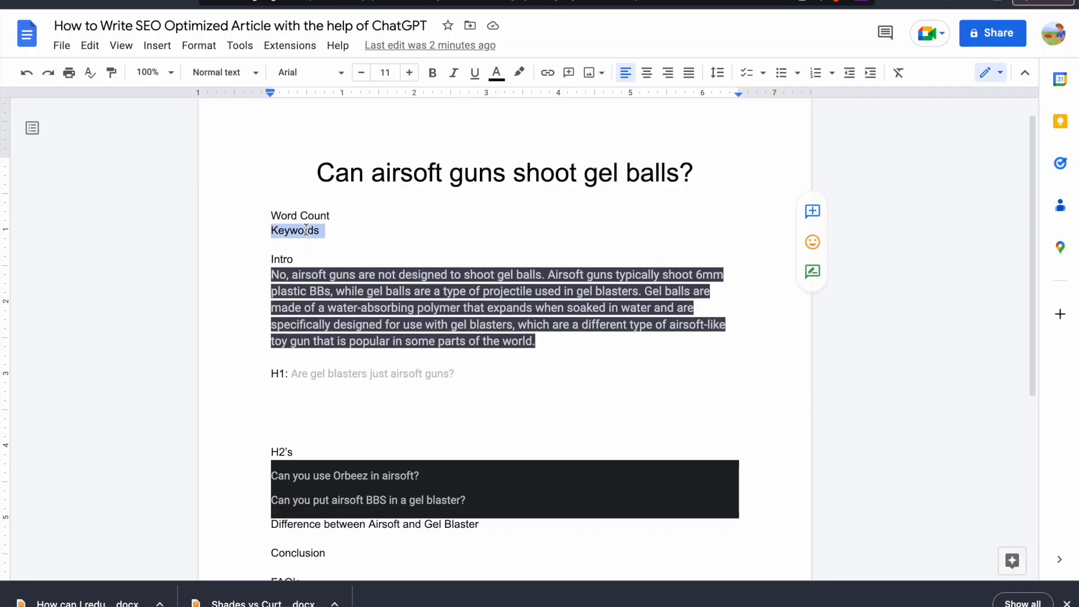
key("BackSpace")
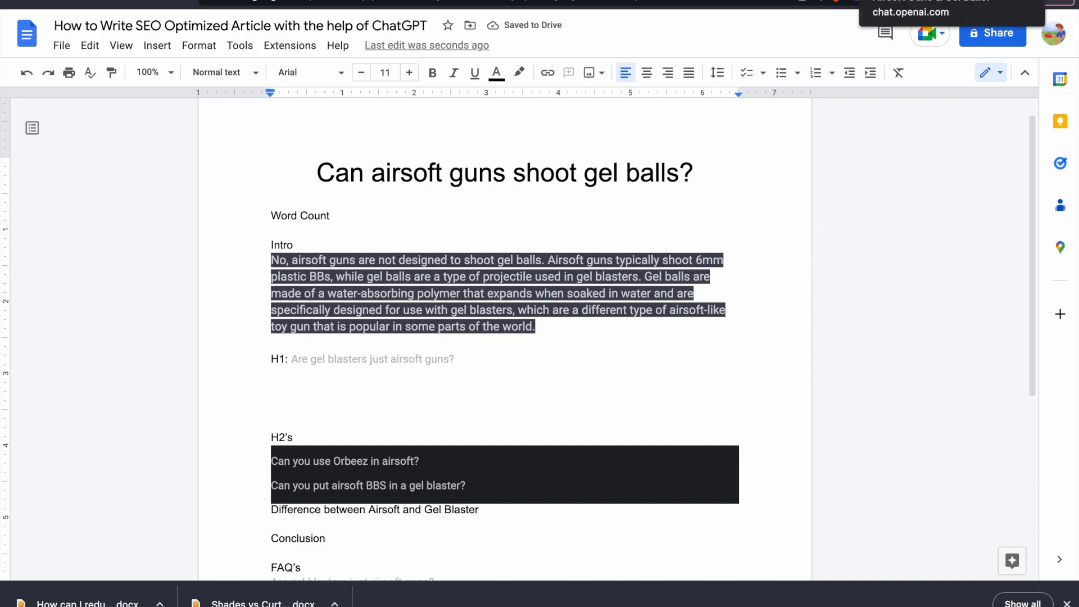
Return to the Google results for the article title and check the search page's Word Count in the SEO extension's overview
key("ctrl+Right")
left_click(15, 2)
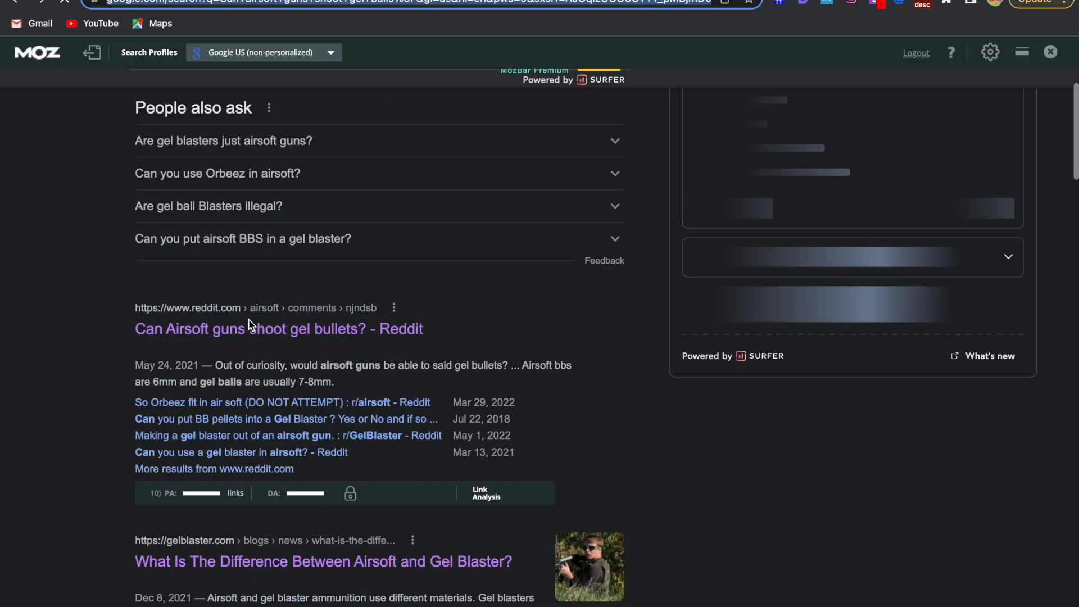
scroll(251, 324, "down", 2)
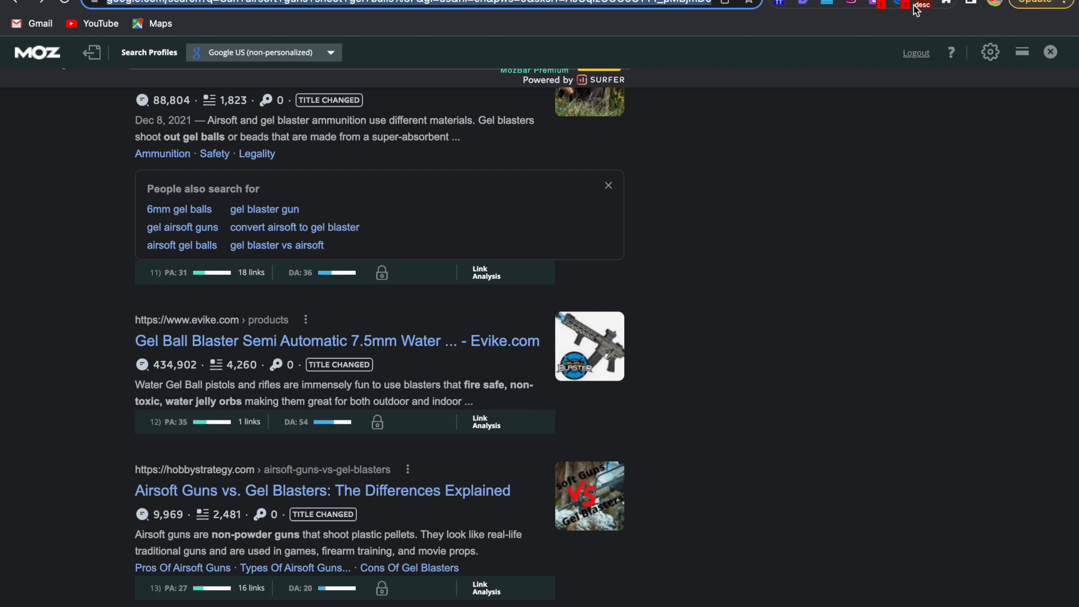
left_click(802, 4)
scroll(836, 204, "up", 2)
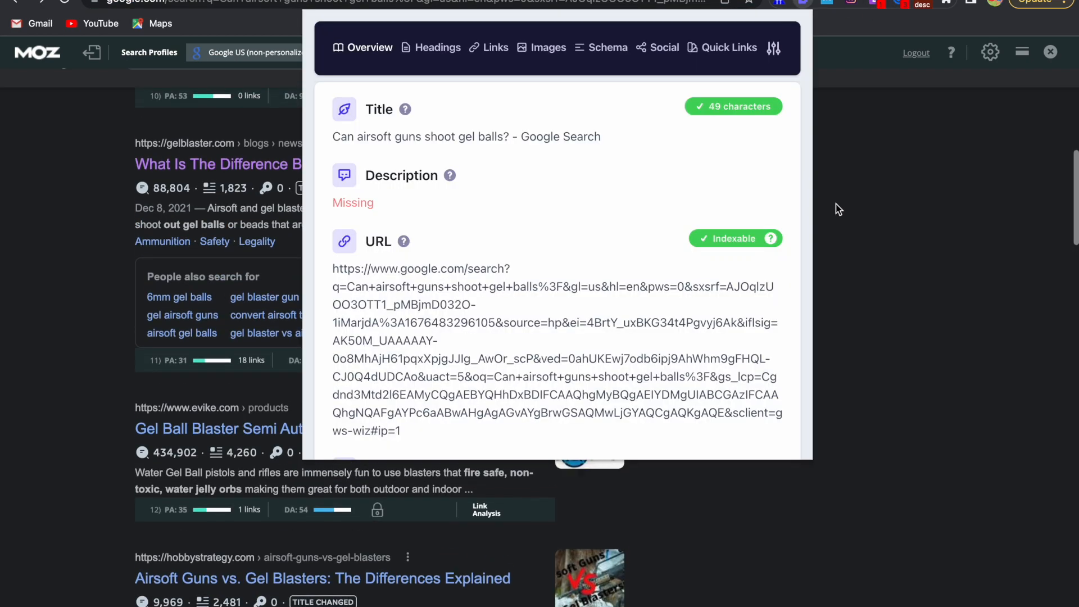
scroll(835, 204, "down", 1)
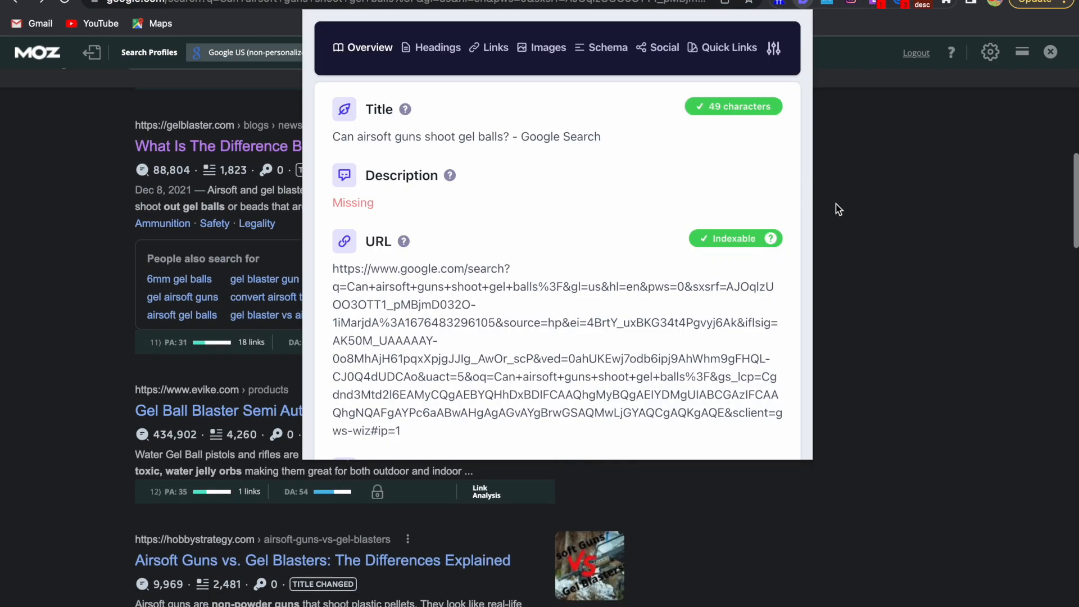
scroll(685, 326, "down", 1)
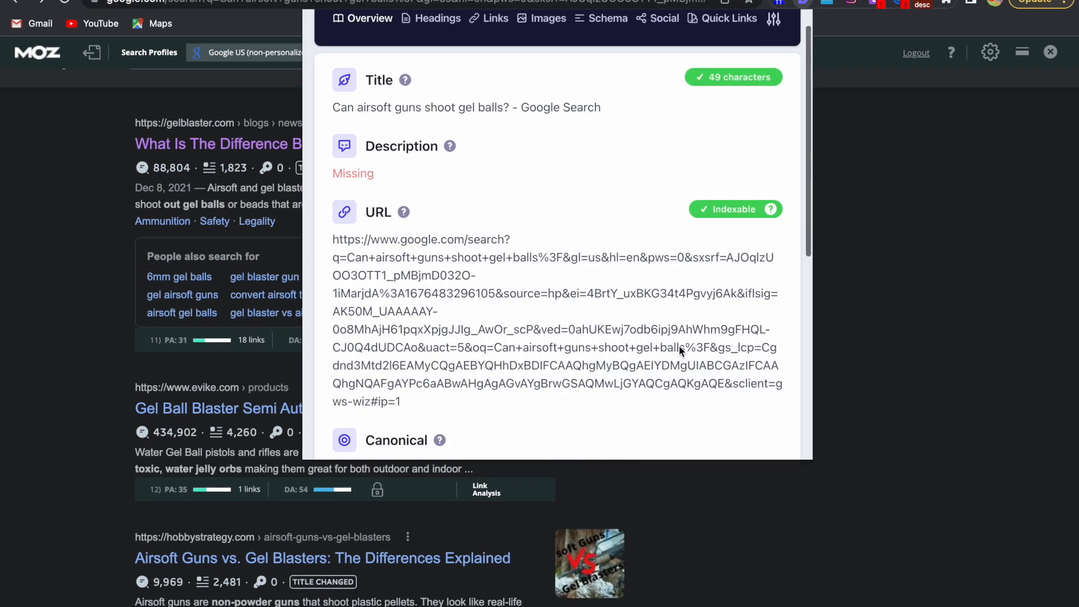
scroll(680, 320, "down", 3)
scroll(680, 315, "down", 3)
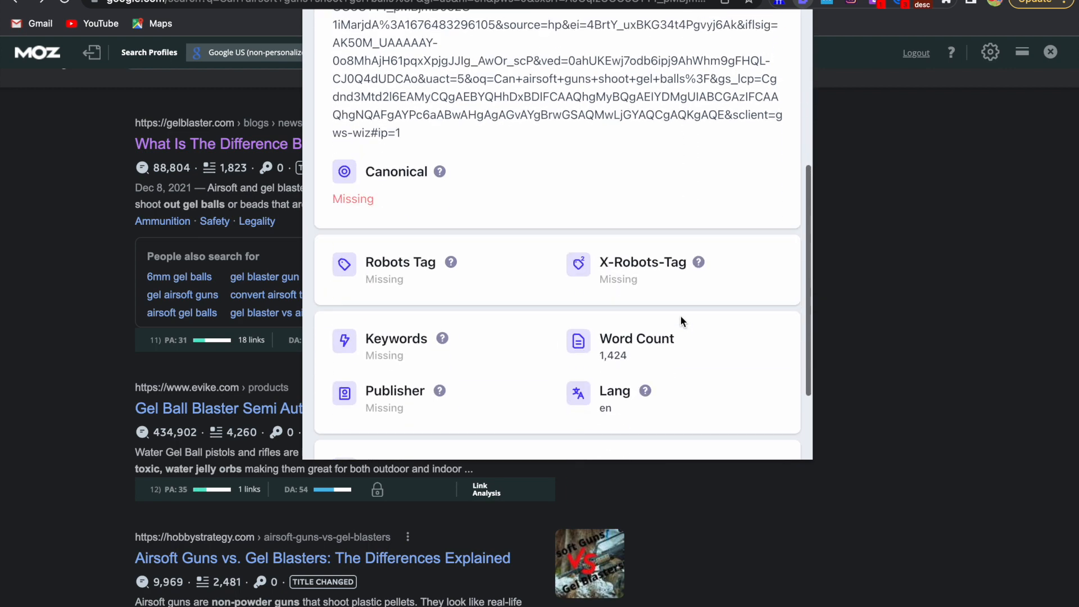
left_click_drag(630, 279, 600, 278)
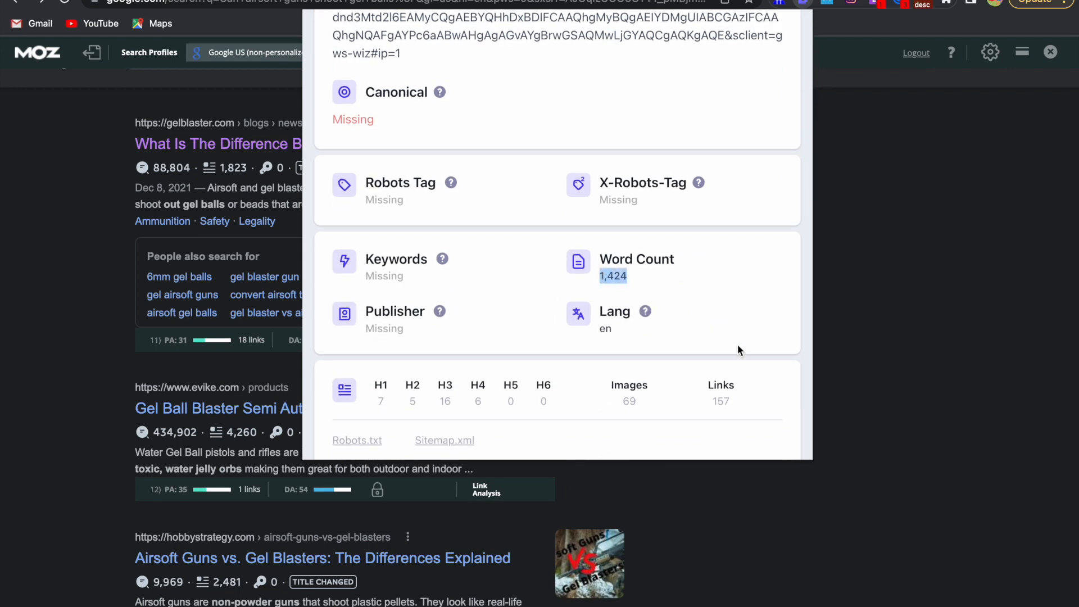
Open the hobbystrategy.com result "Airsoft Guns vs. Gel Blasters: The Differences Explained" and check its Word Count in the SEO extension's overview
left_click(914, 431)
scroll(915, 431, "down", 3)
scroll(334, 343, "down", 3)
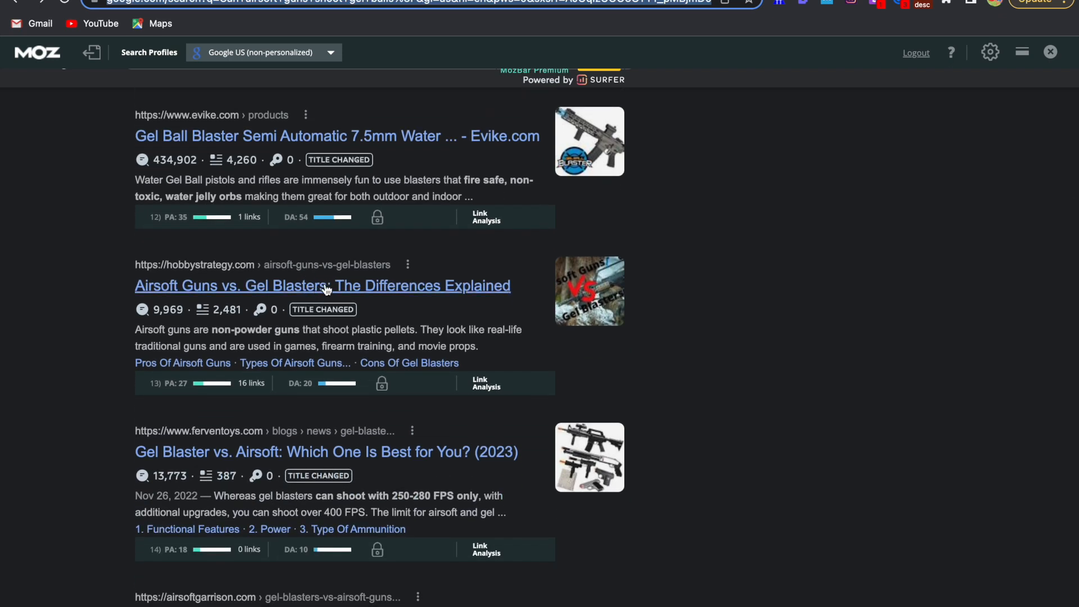
left_click(326, 289)
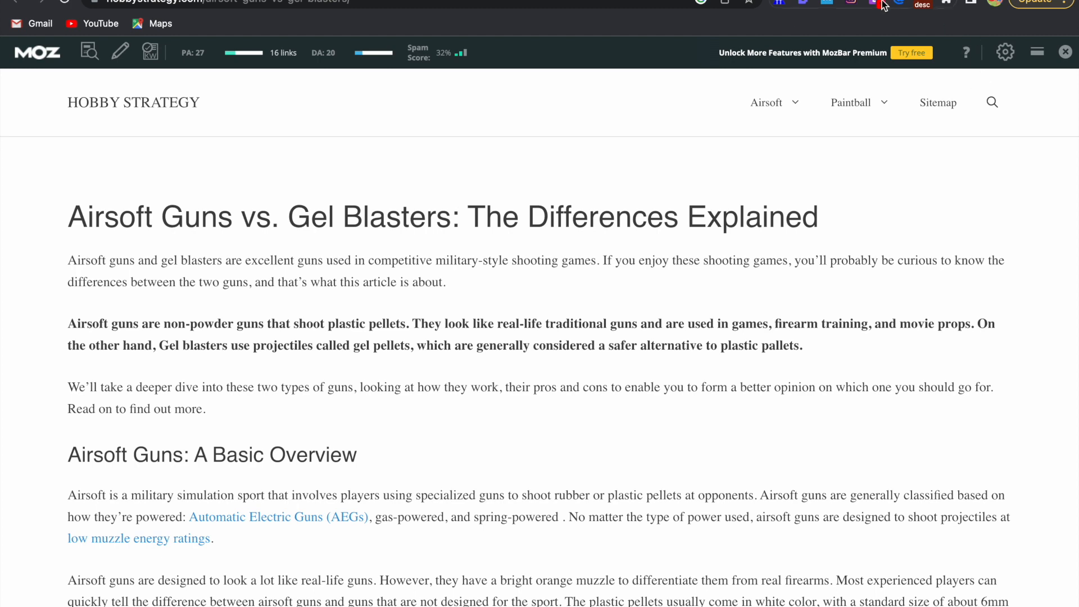
left_click(804, 3)
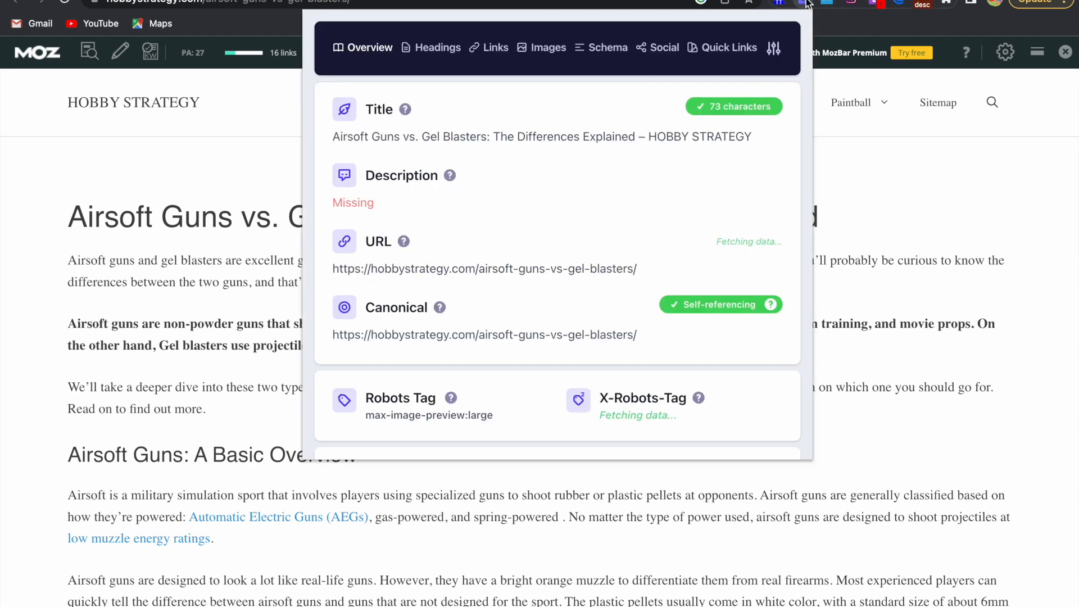
scroll(713, 304, "down", 5)
left_click_drag(630, 256, 581, 256)
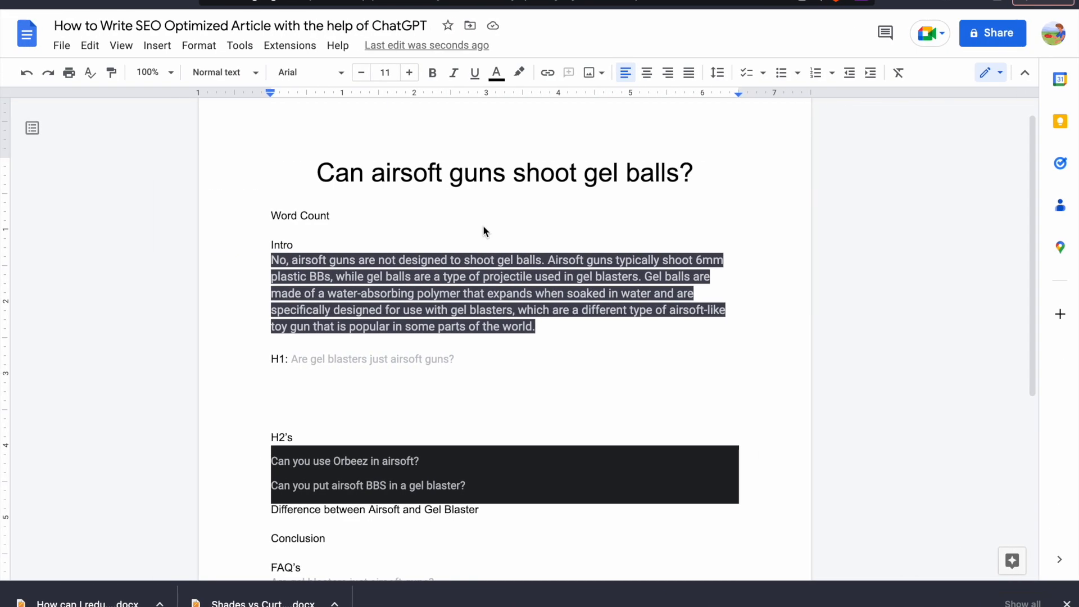
Return to the Google Docs article and review its outline from the Word Count line down to the FAQ's
left_click(386, 182)
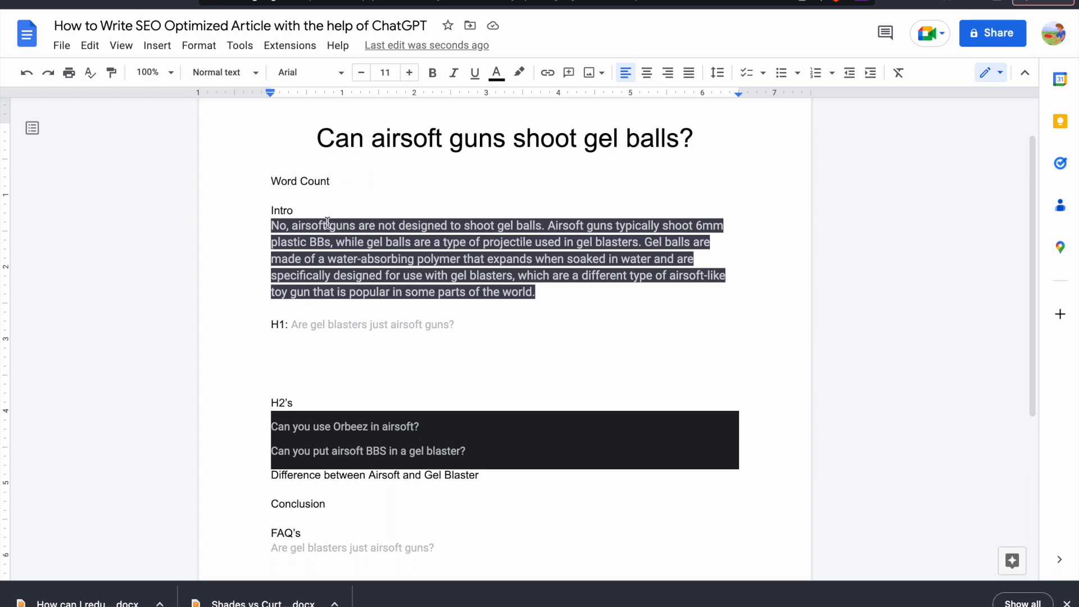
scroll(317, 322, "down", 1)
scroll(317, 322, "down", 1)
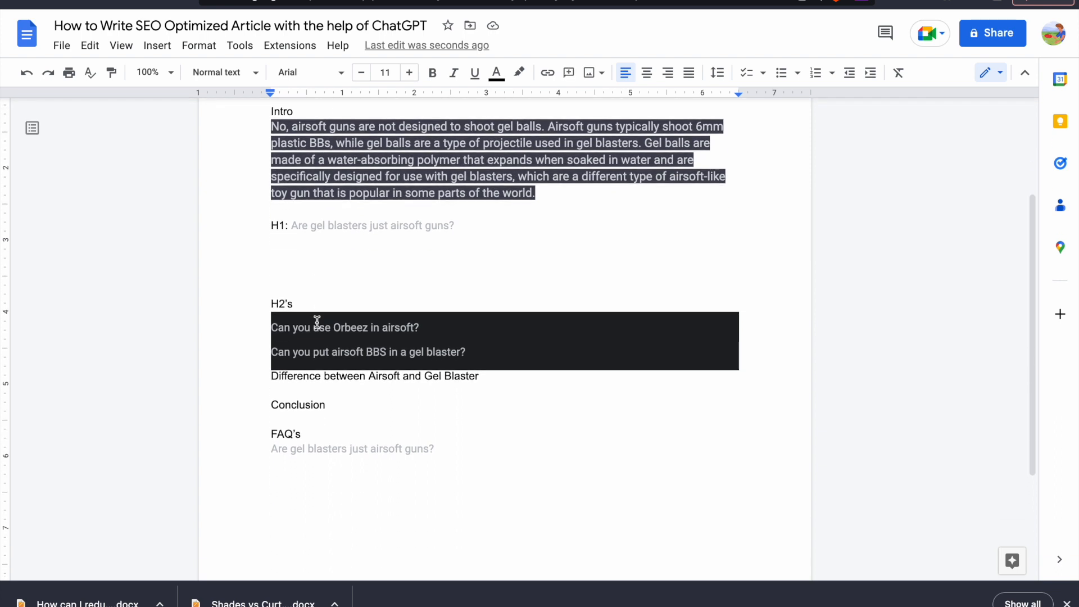
scroll(317, 429, "up", 3)
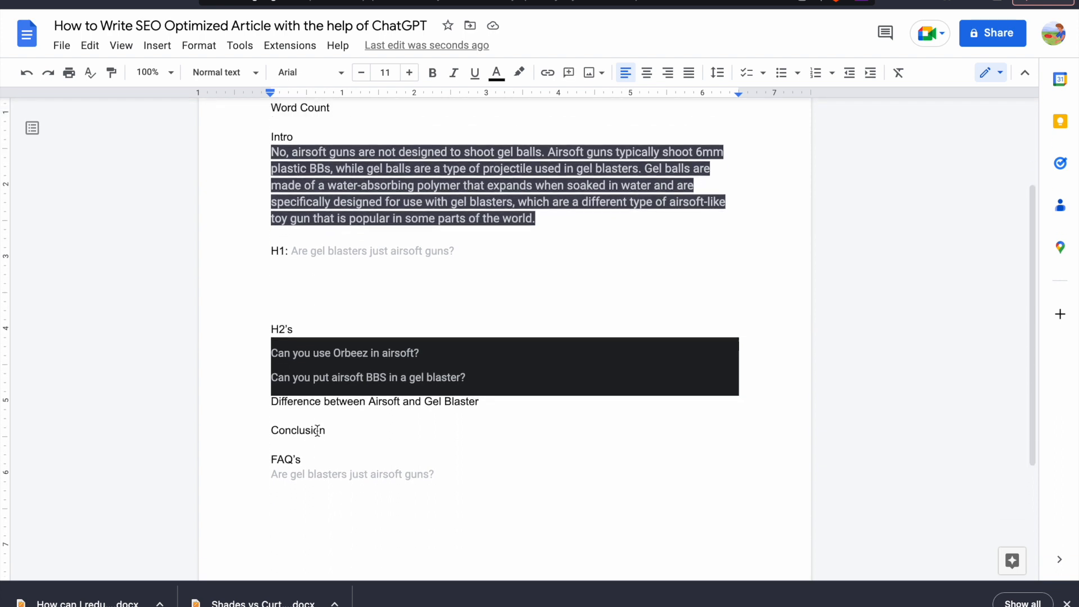